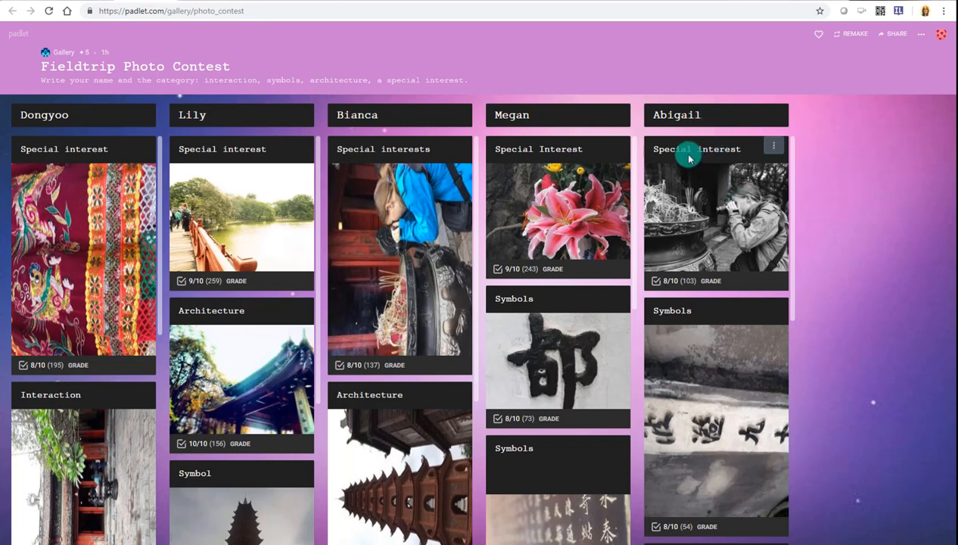
Look through the students' photo entries and their grades in the Fieldtrip Photo Contest padlet.
scroll(696, 197, "down", 1)
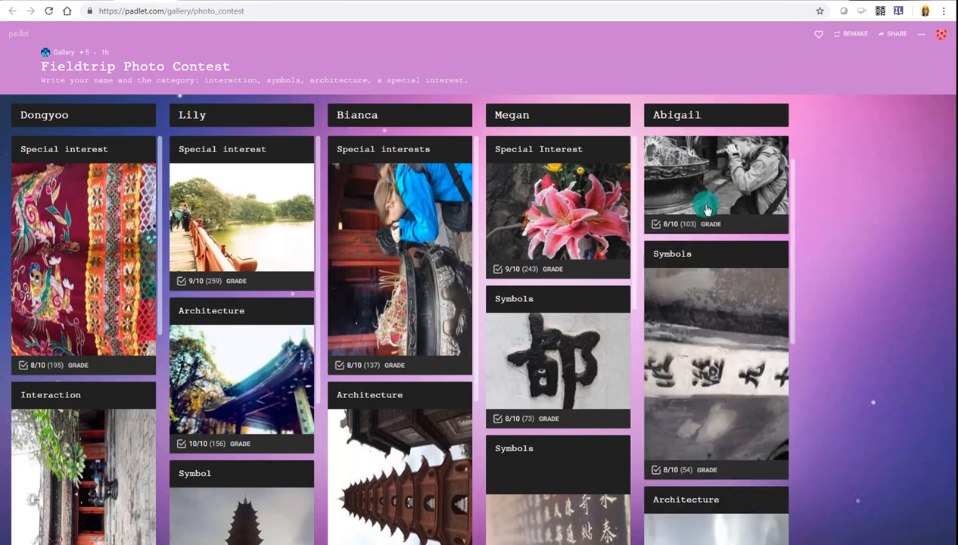
scroll(698, 279, "down", 3)
scroll(697, 280, "down", 3)
scroll(698, 280, "up", 1)
scroll(697, 276, "up", 4)
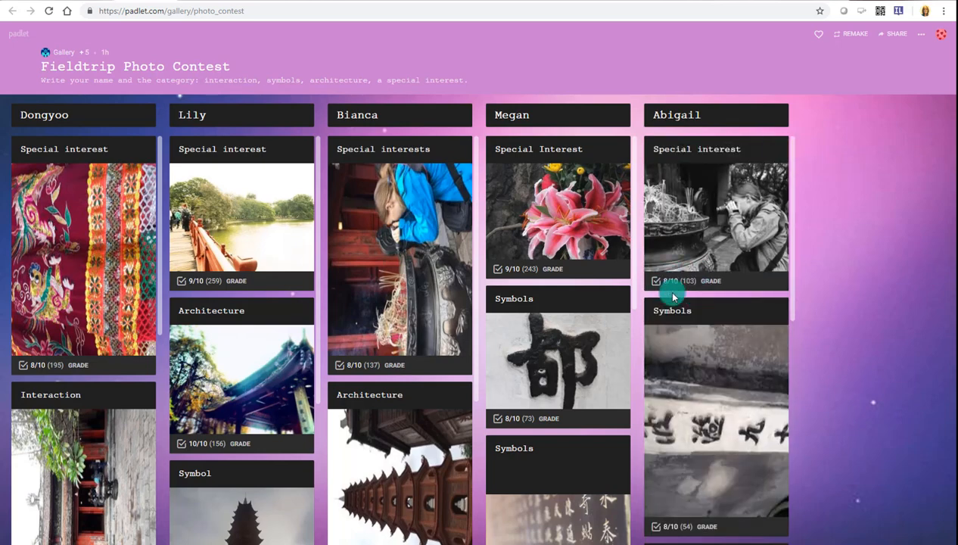
scroll(675, 290, "down", 3)
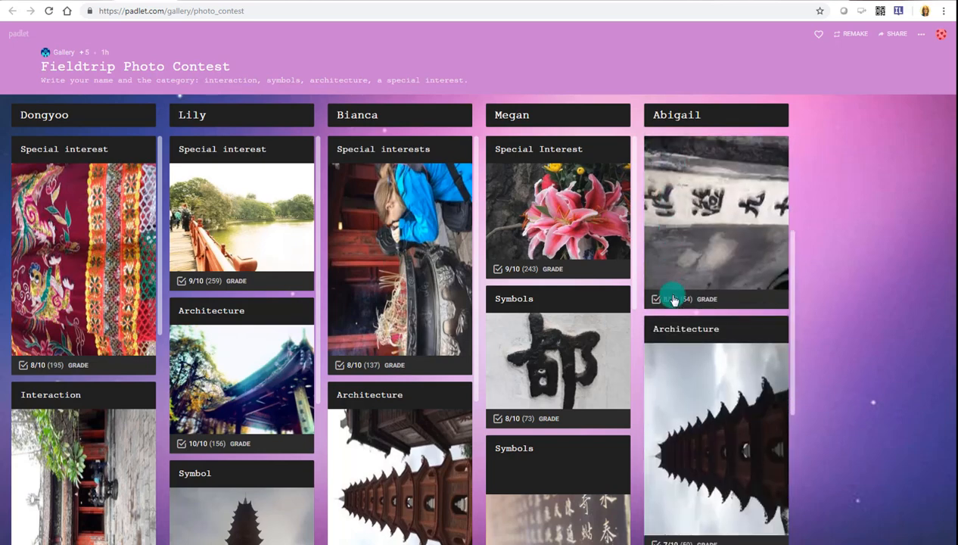
scroll(673, 299, "down", 3)
scroll(675, 300, "down", 2)
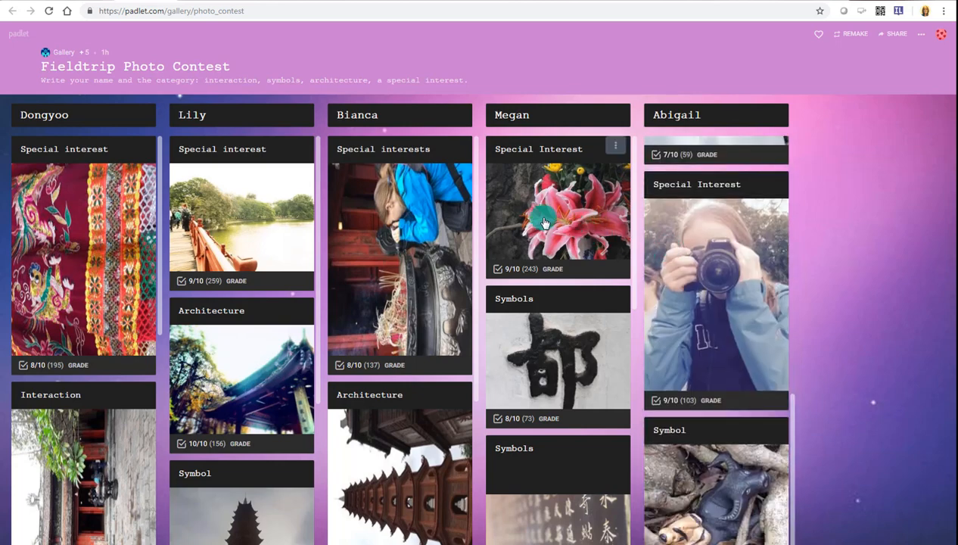
scroll(532, 236, "down", 6)
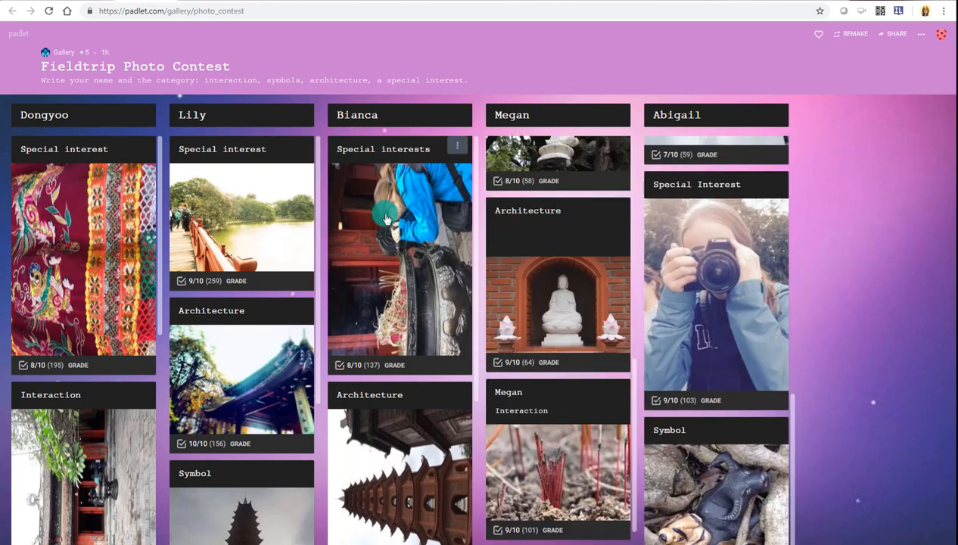
scroll(386, 218, "down", 4)
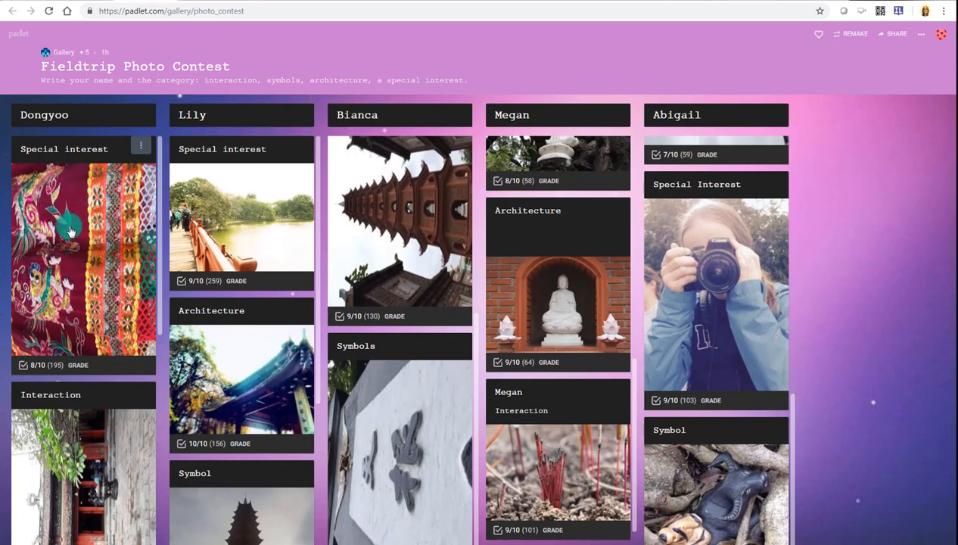
scroll(91, 262, "down", 6)
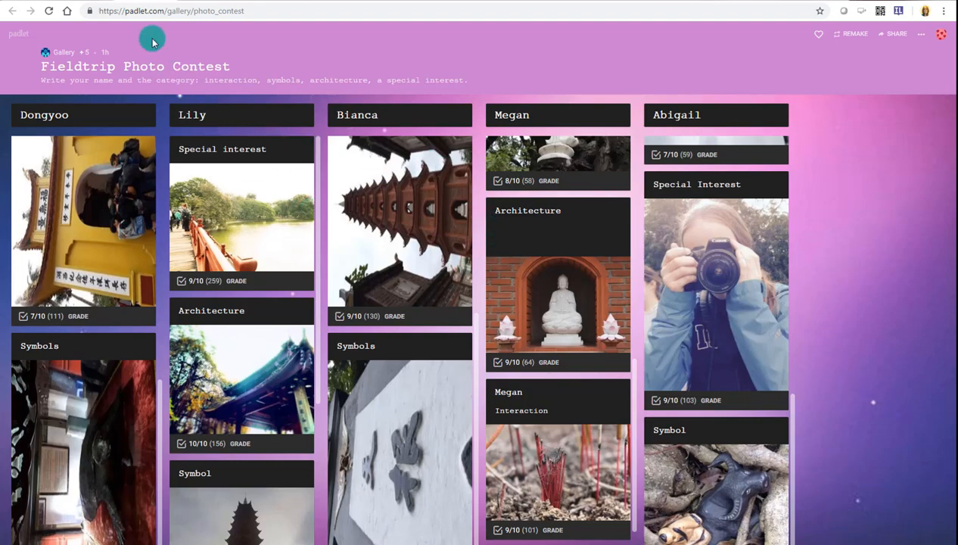
Open the padlet on the best fast food burger and rate the KFC burger four stars.
left_click(182, 11)
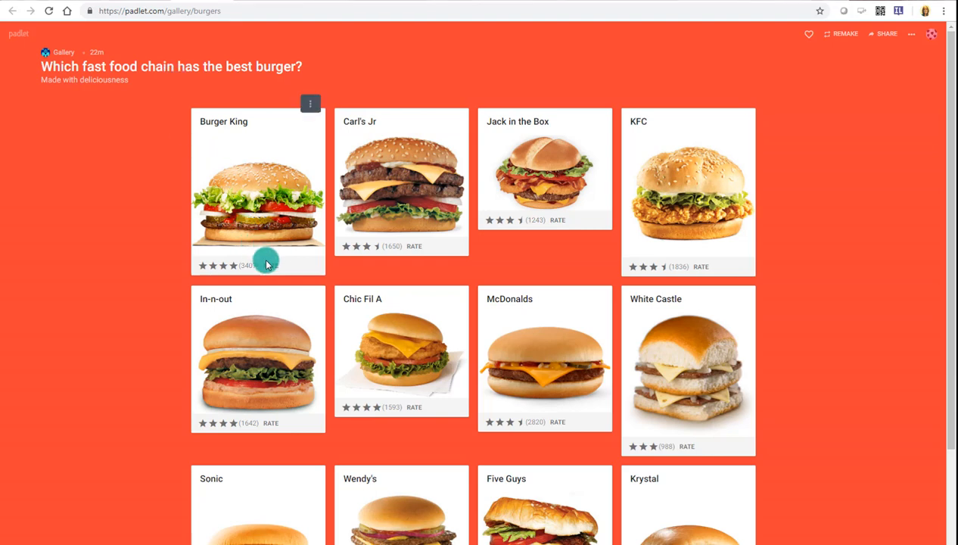
mouse_move(275, 273)
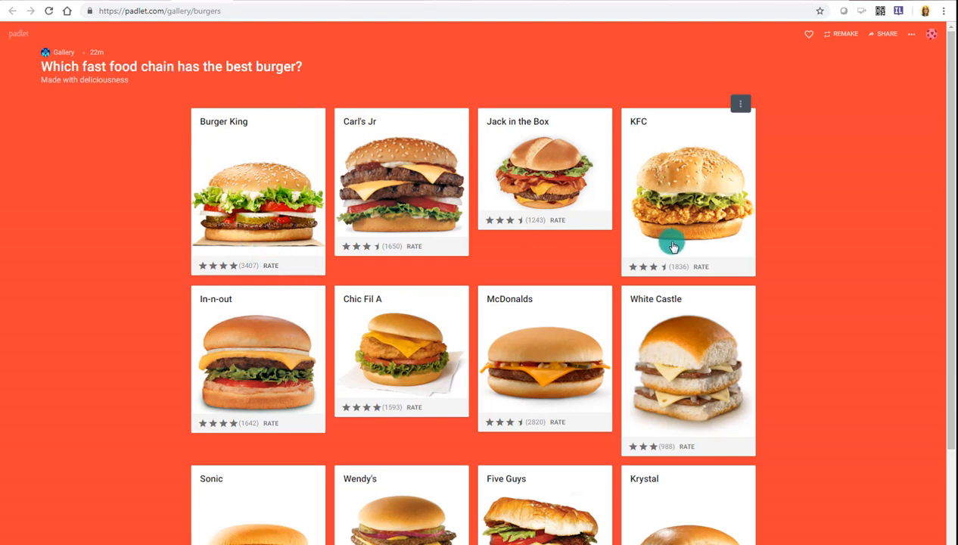
left_click(703, 267)
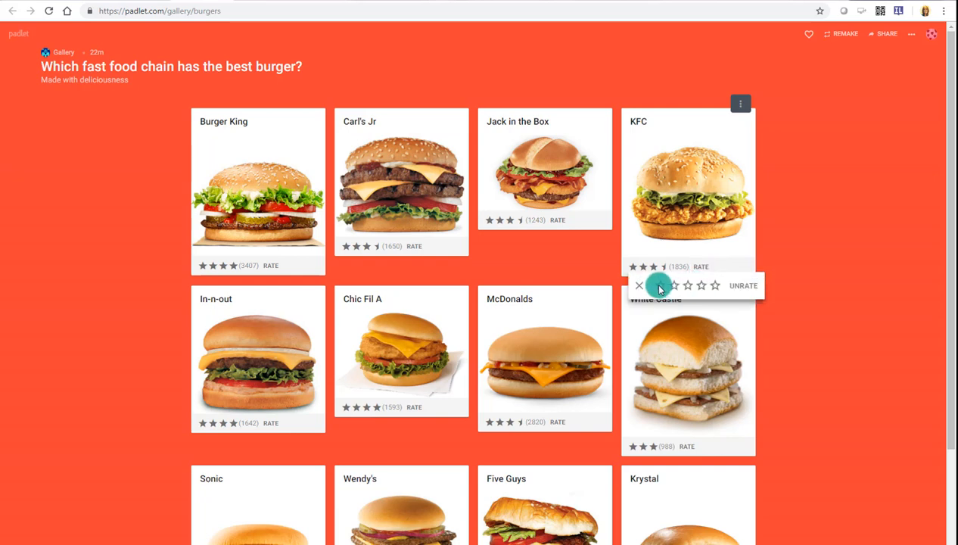
left_click(702, 286)
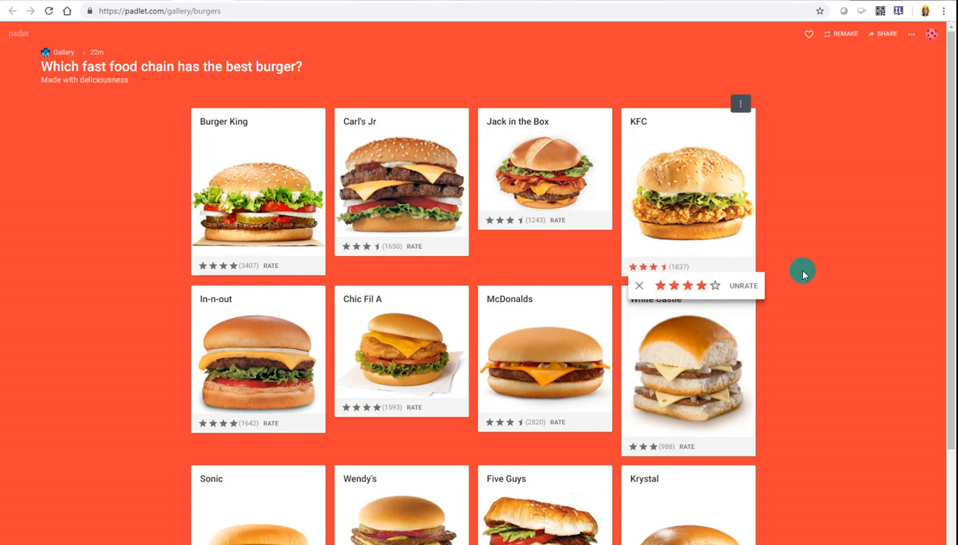
left_click(645, 349)
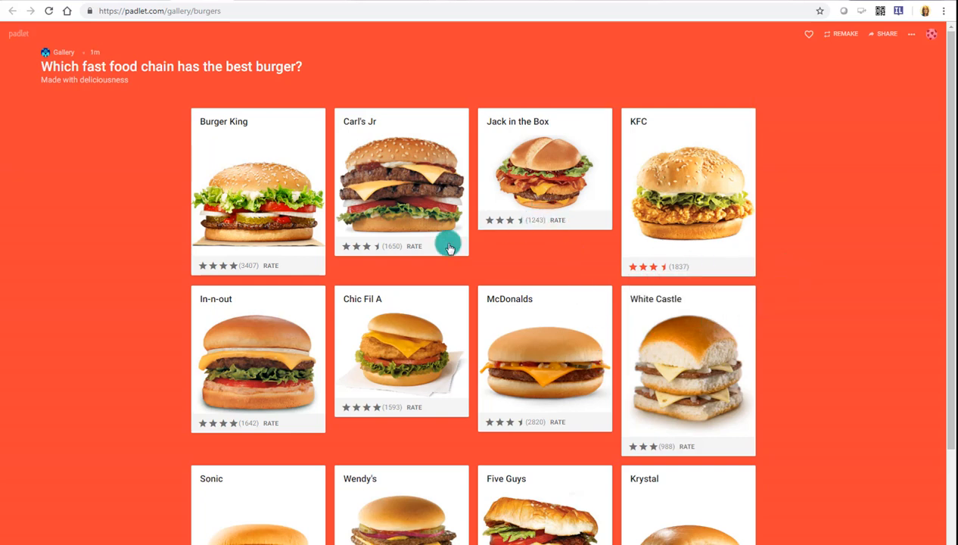
Rate the McDonalds burger five stars and look over the remaining burgers.
left_click(528, 428)
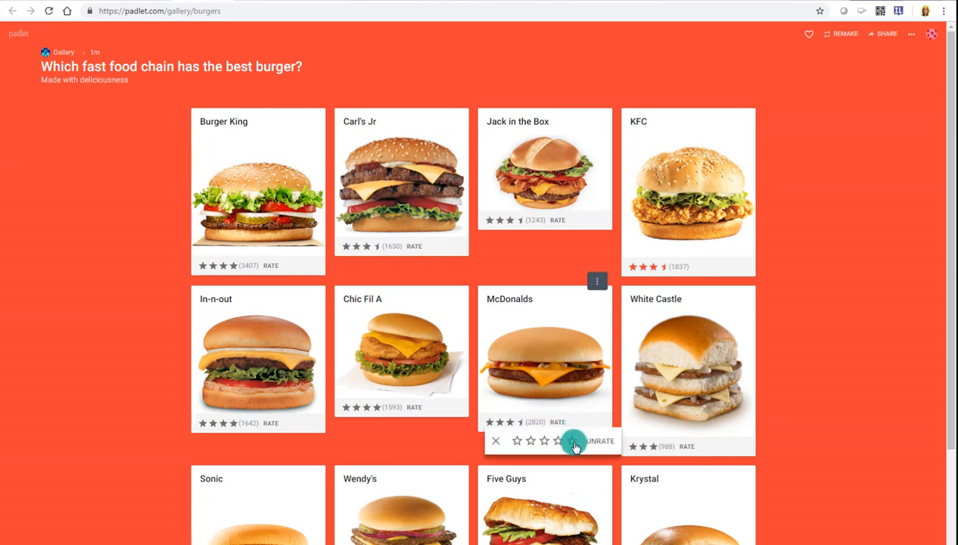
left_click(572, 441)
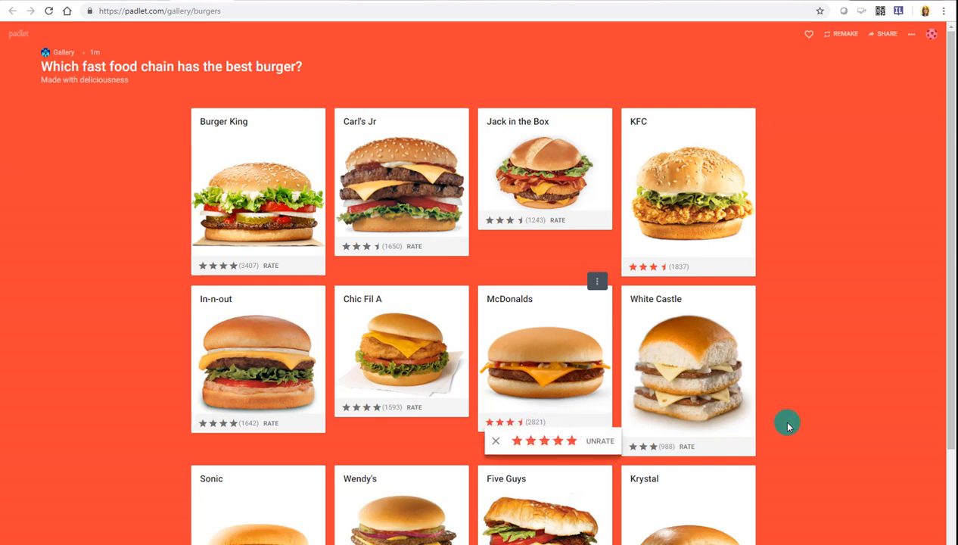
scroll(773, 420, "down", 2)
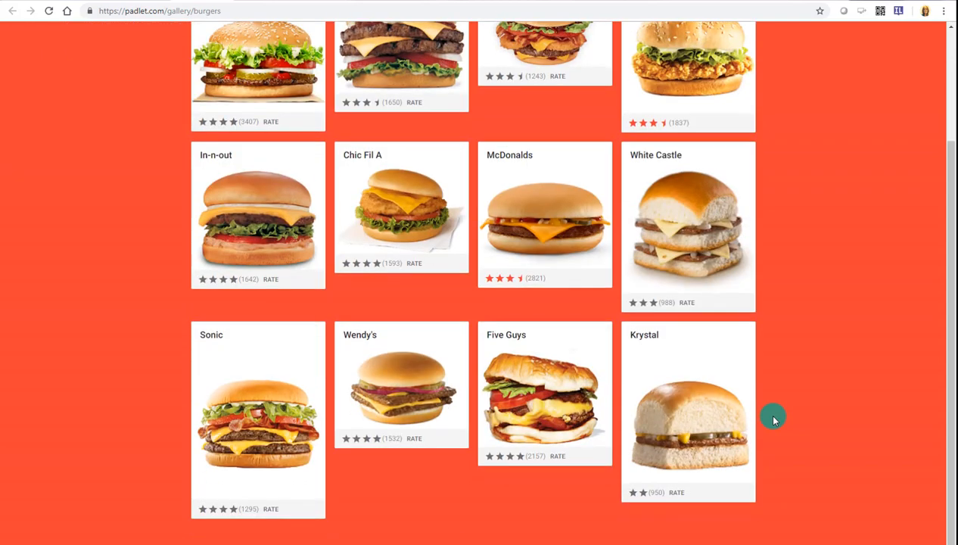
scroll(774, 420, "up", 2)
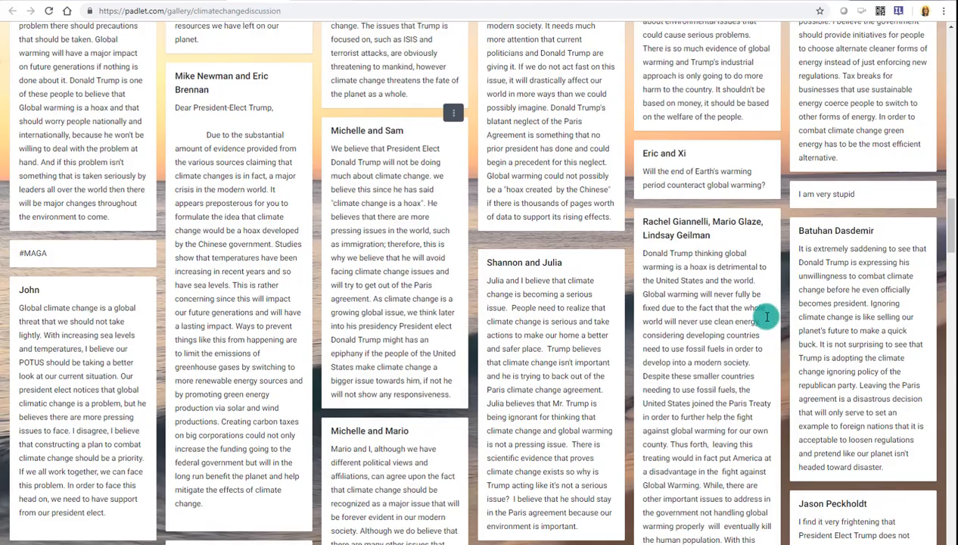
Skim the student posts in the Climate change discussion padlet.
scroll(769, 351, "up", 4)
scroll(771, 394, "up", 15)
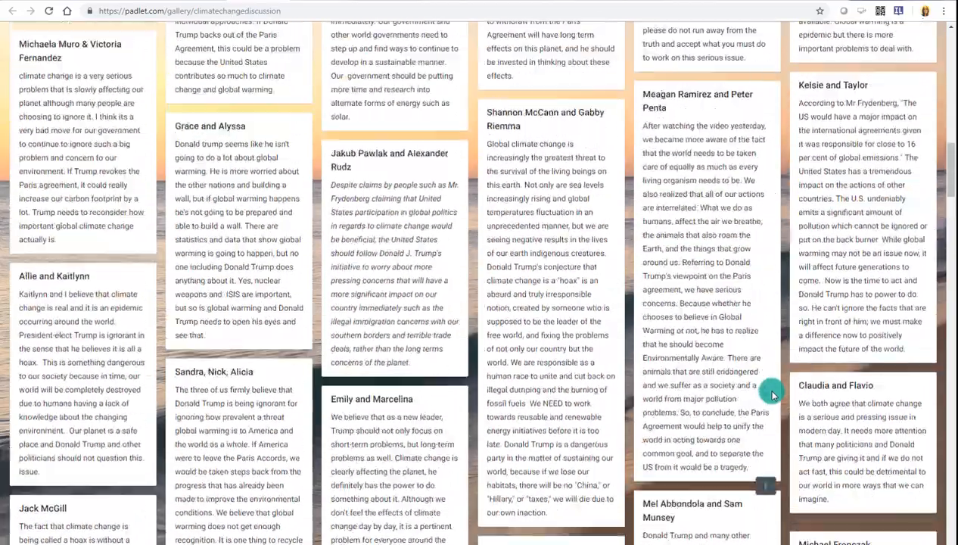
scroll(772, 394, "up", 4)
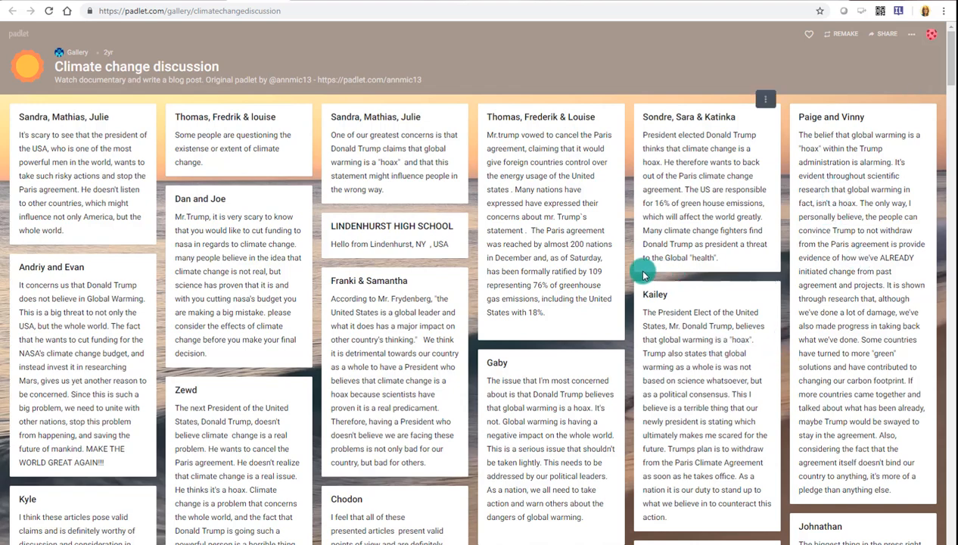
scroll(444, 293, "down", 3)
scroll(443, 295, "down", 8)
scroll(444, 296, "down", 6)
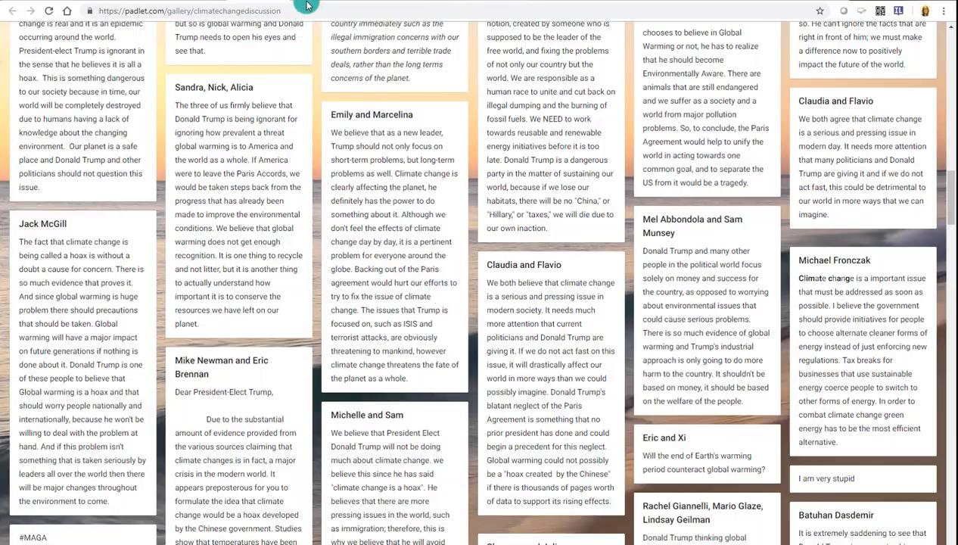
Open the How to Read Literature Like a Professor padlet and review its text, image and audio summary posts.
left_click(306, 6)
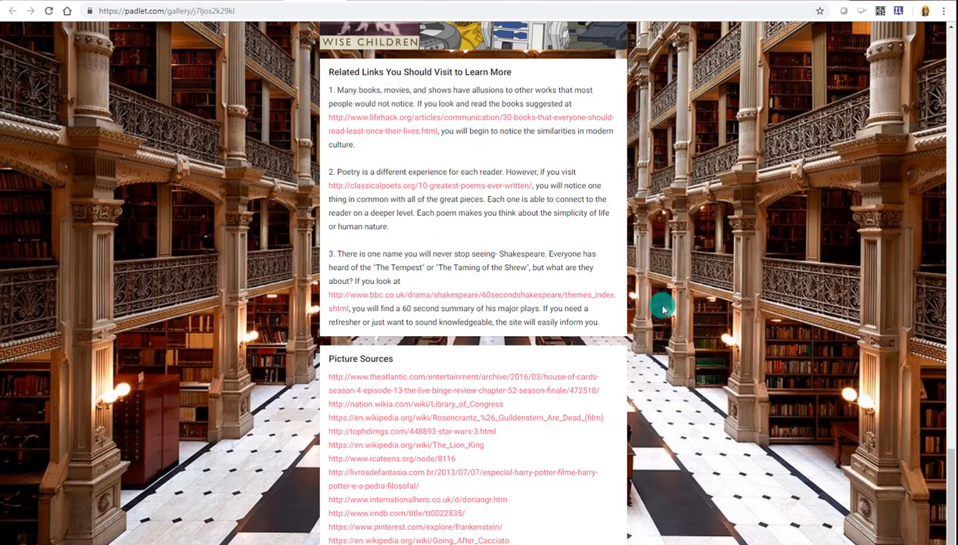
scroll(662, 309, "down", 1)
scroll(660, 309, "up", 9)
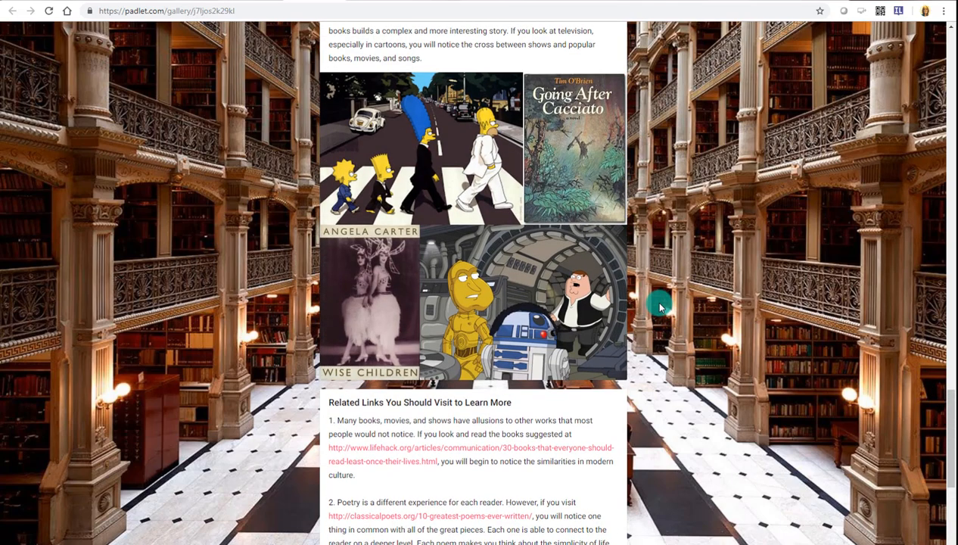
scroll(660, 307, "up", 14)
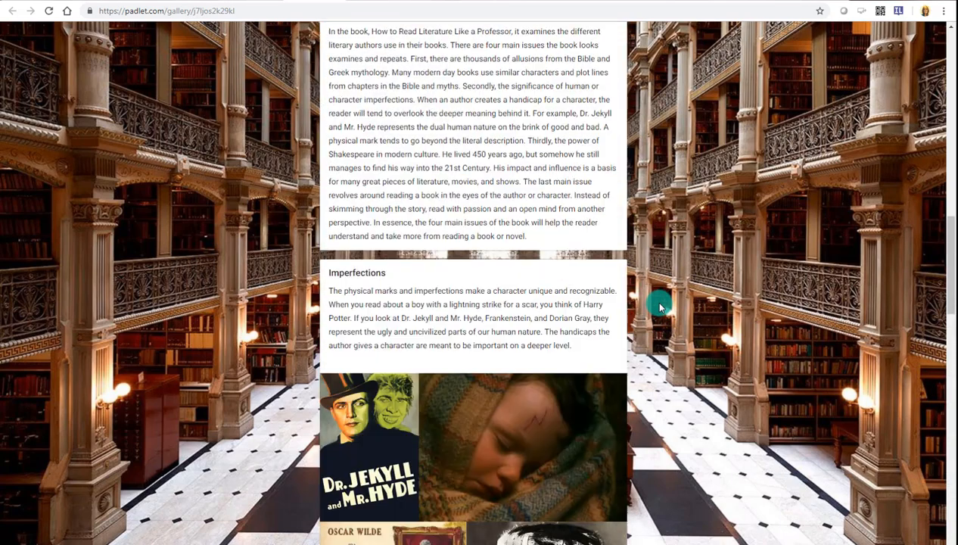
scroll(659, 307, "up", 8)
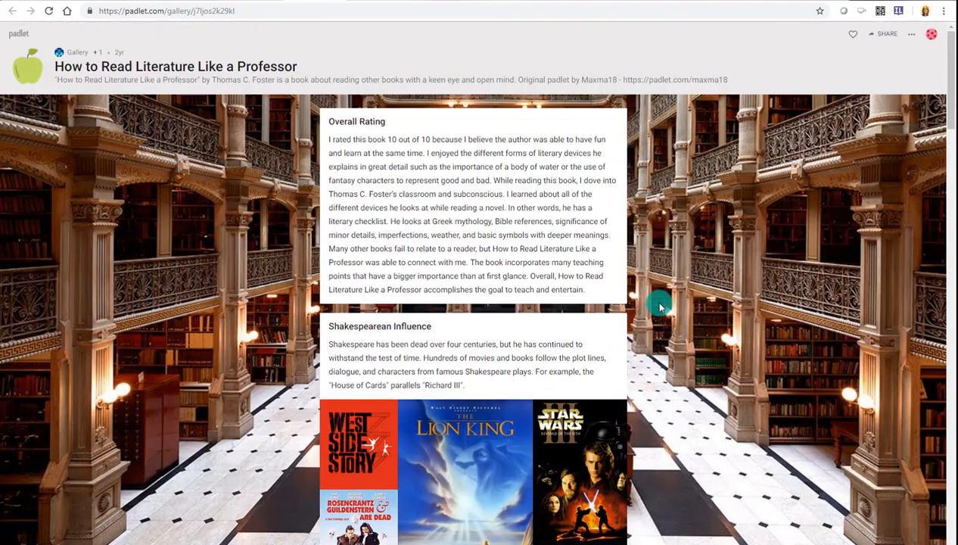
scroll(408, 508, "down", 3)
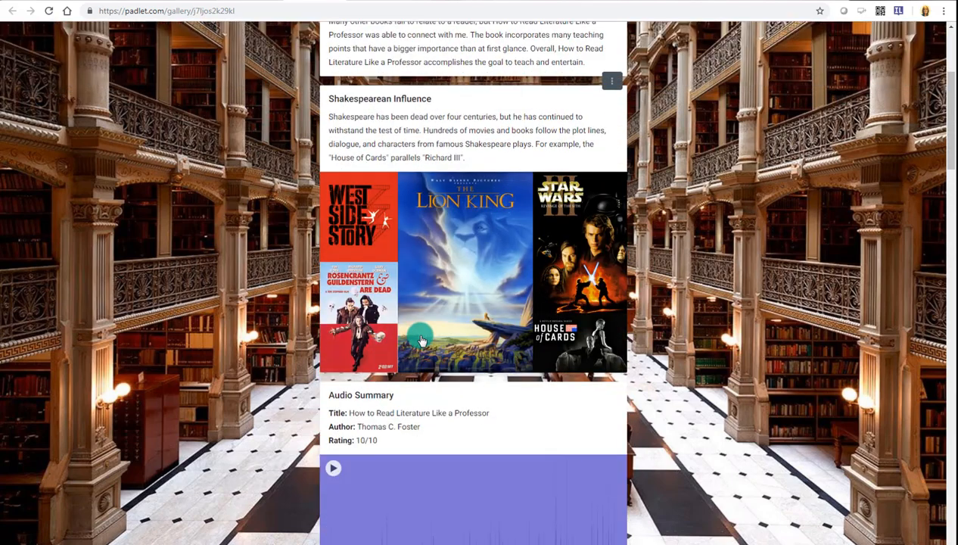
scroll(758, 413, "down", 4)
scroll(759, 414, "up", 4)
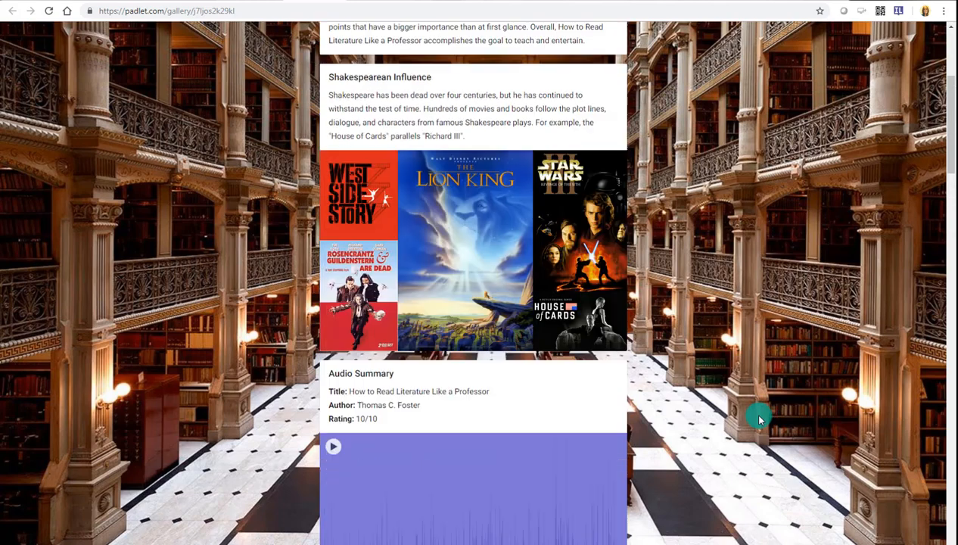
scroll(759, 419, "up", 3)
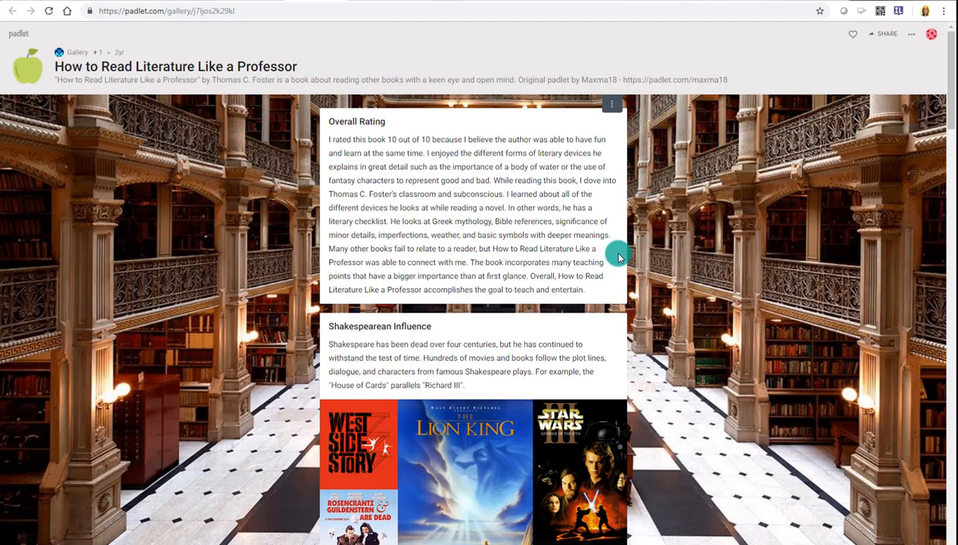
View the Red-Bull SWOT Analysis padlet and vote for the Disney theme in the Seniors' Ball padlet.
left_click(367, 0)
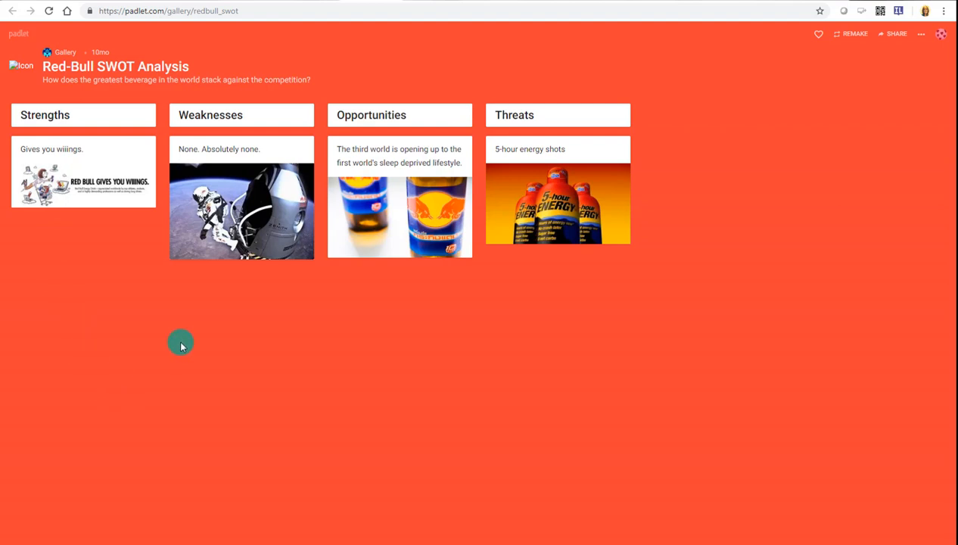
left_click(412, 2)
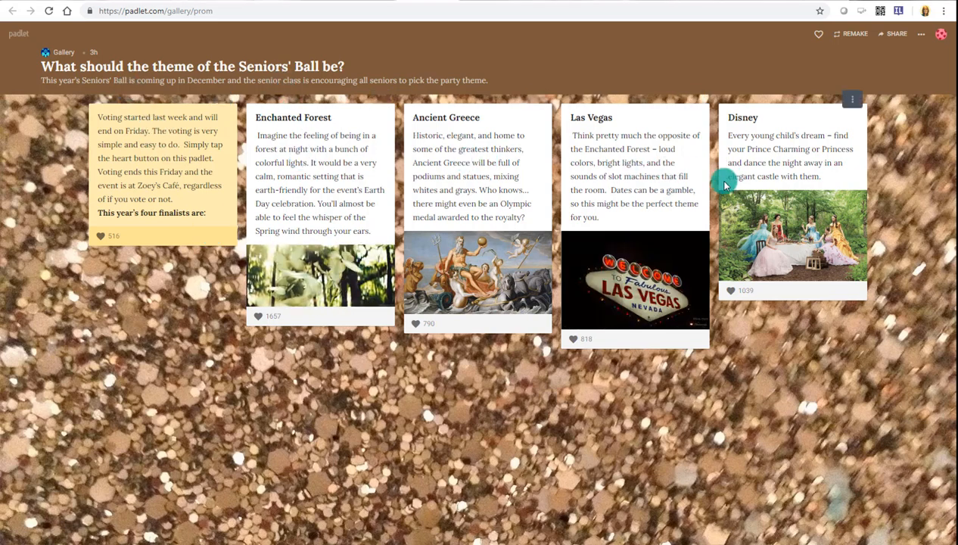
left_click(730, 293)
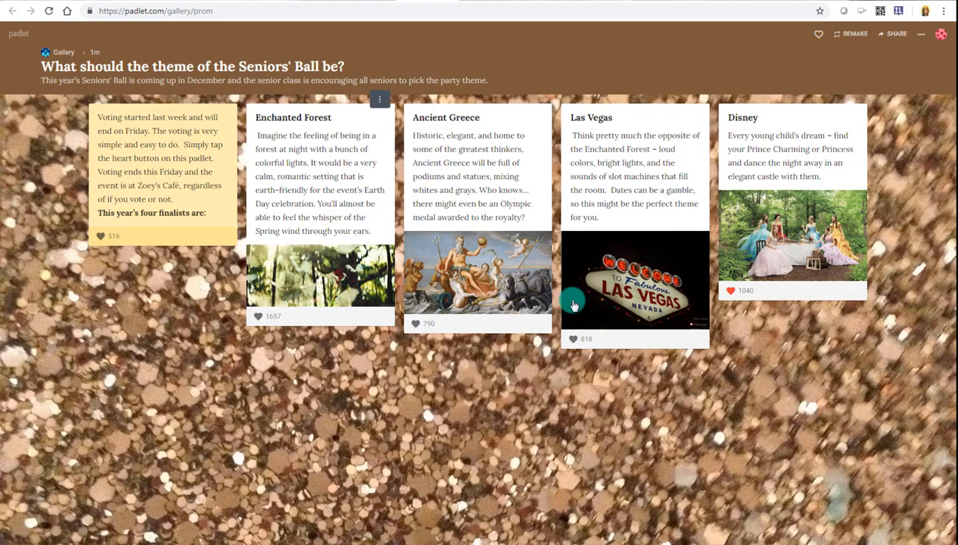
View the Earth Systems Exit Tickets padlet and browse the books in the First Grade Bookshelf padlet.
left_click(478, 2)
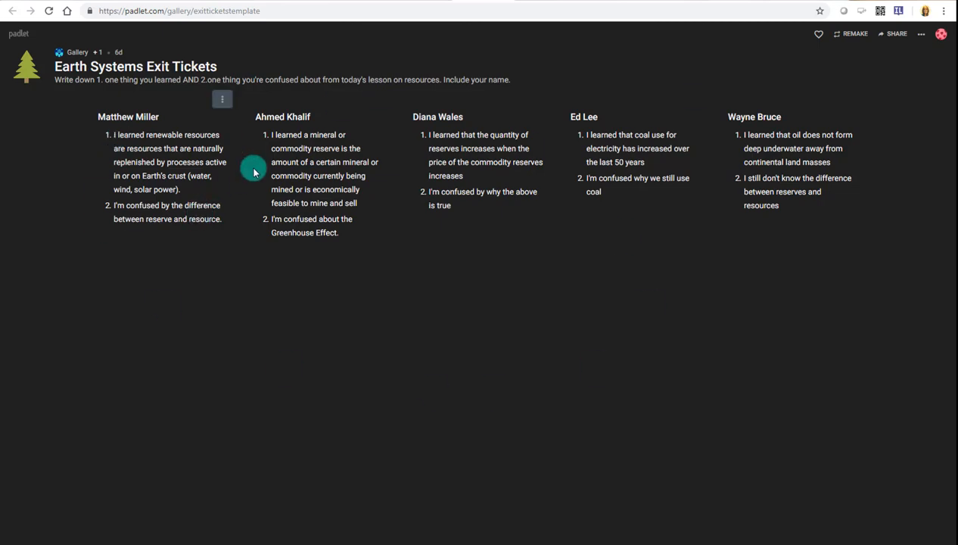
left_click(542, 3)
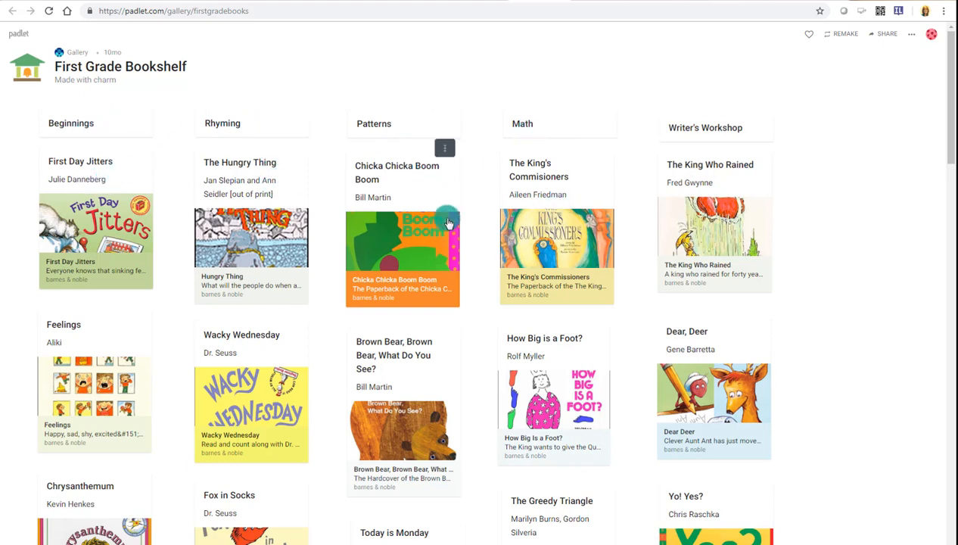
scroll(69, 236, "down", 4)
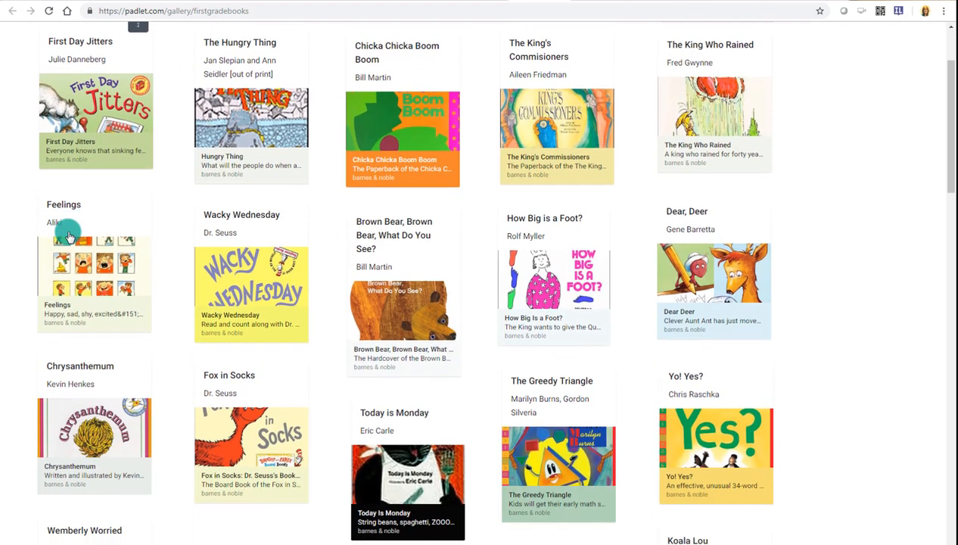
scroll(68, 237, "down", 4)
scroll(68, 230, "up", 8)
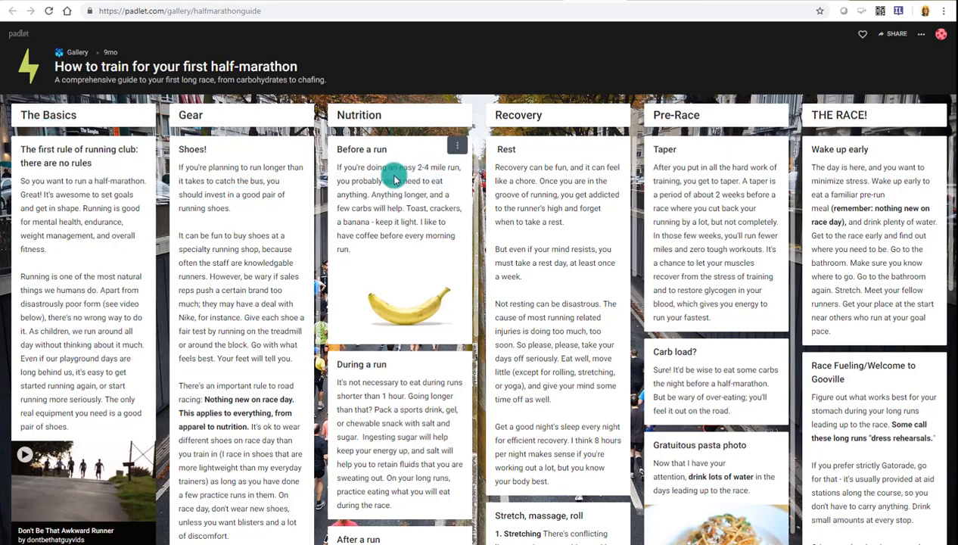
Examine the posts in the columns of the padlet on training for a first half-marathon.
scroll(376, 333, "down", 3)
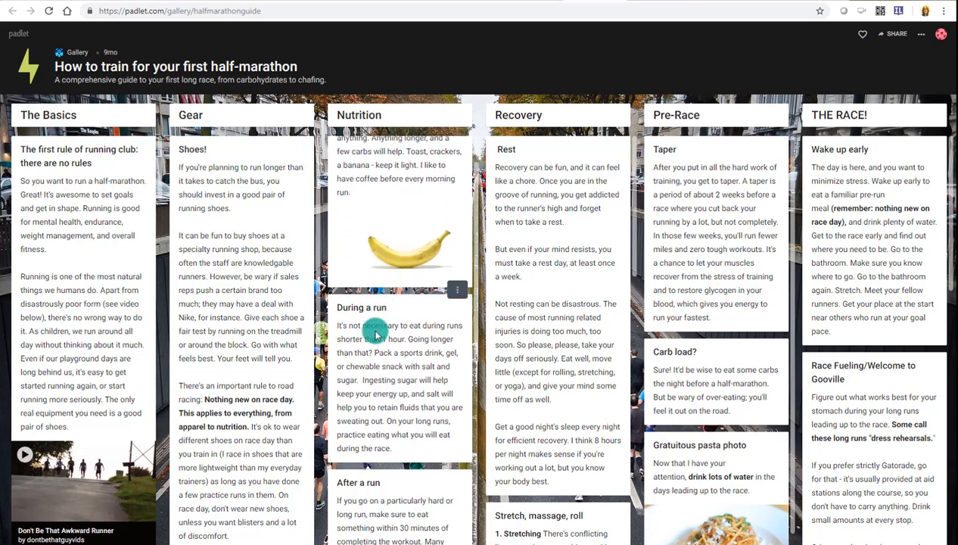
scroll(376, 333, "down", 5)
scroll(377, 332, "up", 4)
scroll(376, 332, "up", 4)
scroll(532, 261, "down", 2)
scroll(533, 261, "down", 2)
scroll(533, 259, "up", 4)
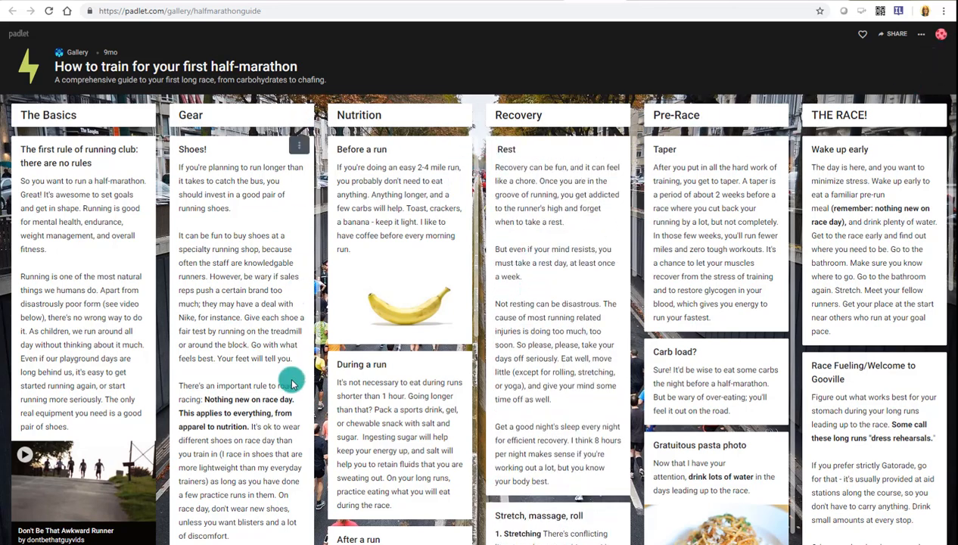
Open the Fact or Fiction padlet and examine its statements and their upvote and downvote options, starting with the lemmings post.
left_click(640, 1)
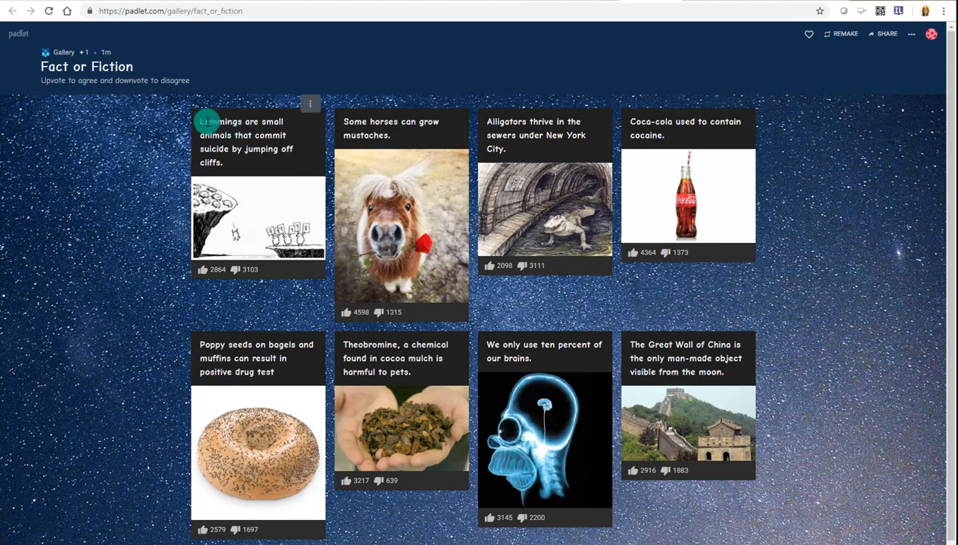
left_click_drag(201, 121, 305, 178)
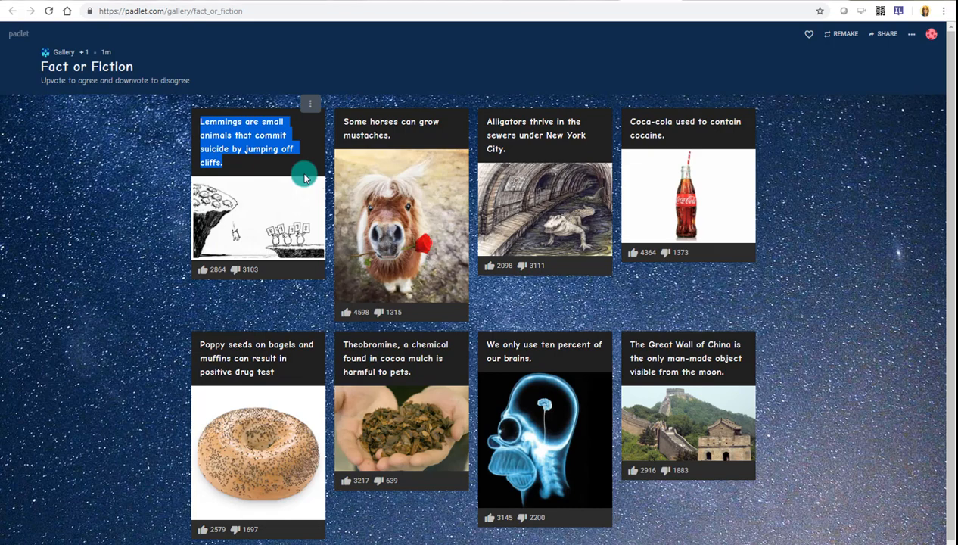
left_click(163, 185)
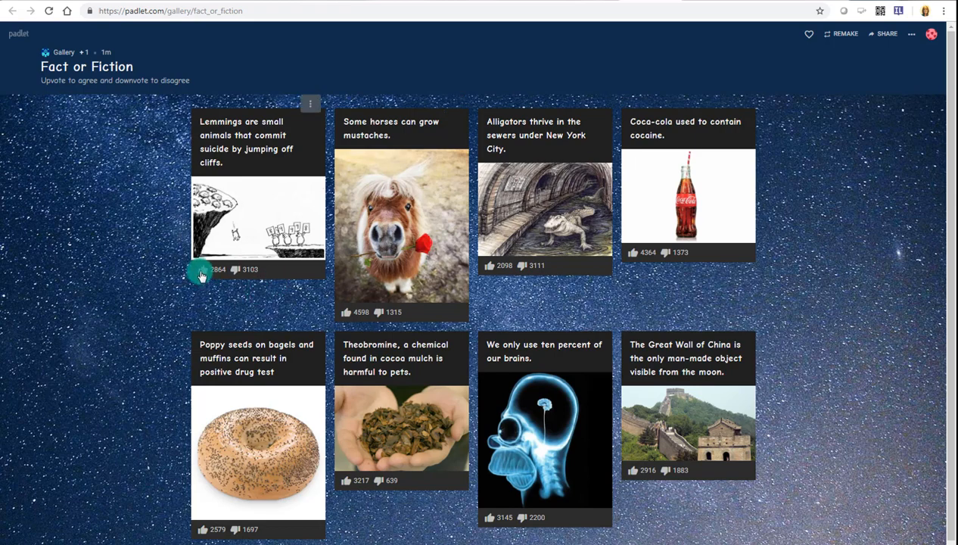
left_click(346, 315)
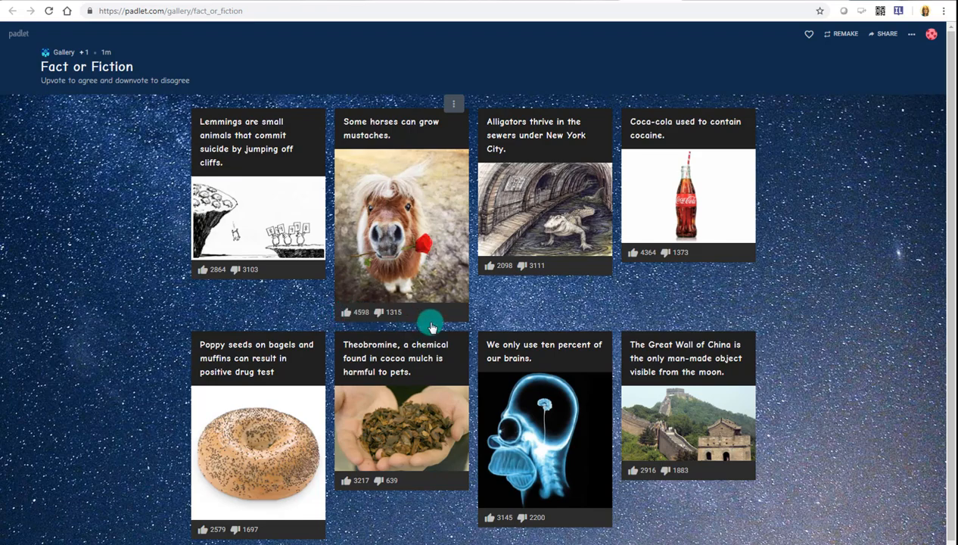
View the KWL Chart: Human Body Systems padlet and the Bookmarks for Leadership Conference padlet.
left_click(698, 1)
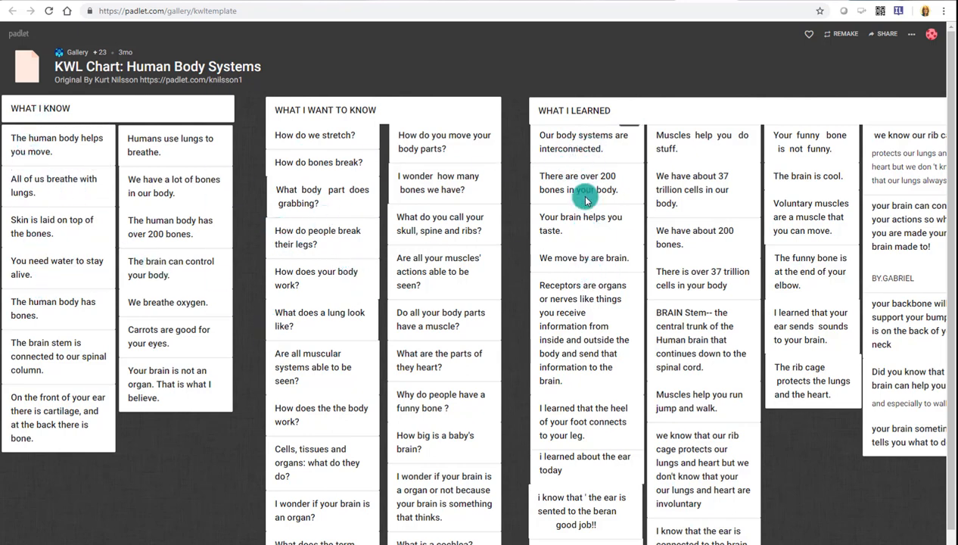
scroll(546, 248, "down", 1)
scroll(546, 247, "up", 1)
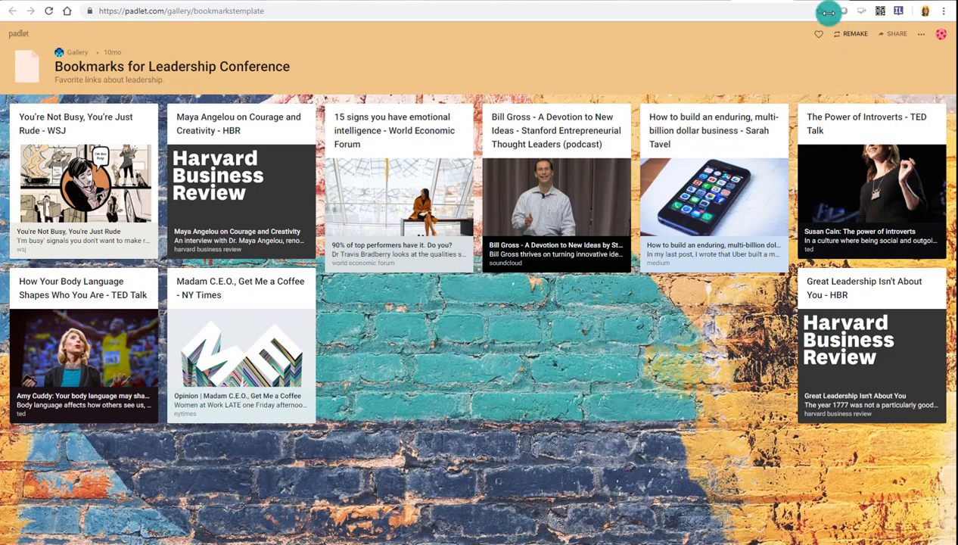
Open the Best of Education padlet and browse its whole collection of educational padlets.
left_click(803, 1)
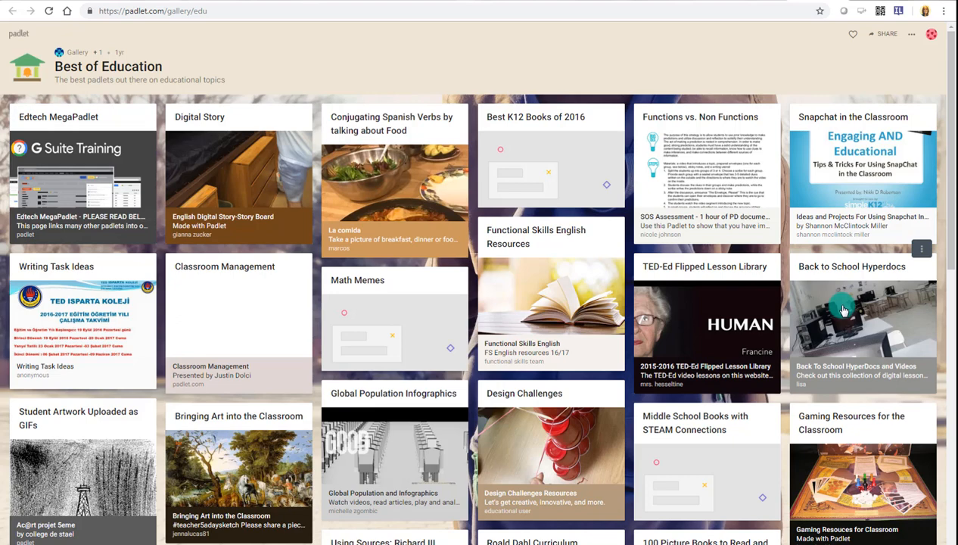
scroll(567, 360, "down", 3)
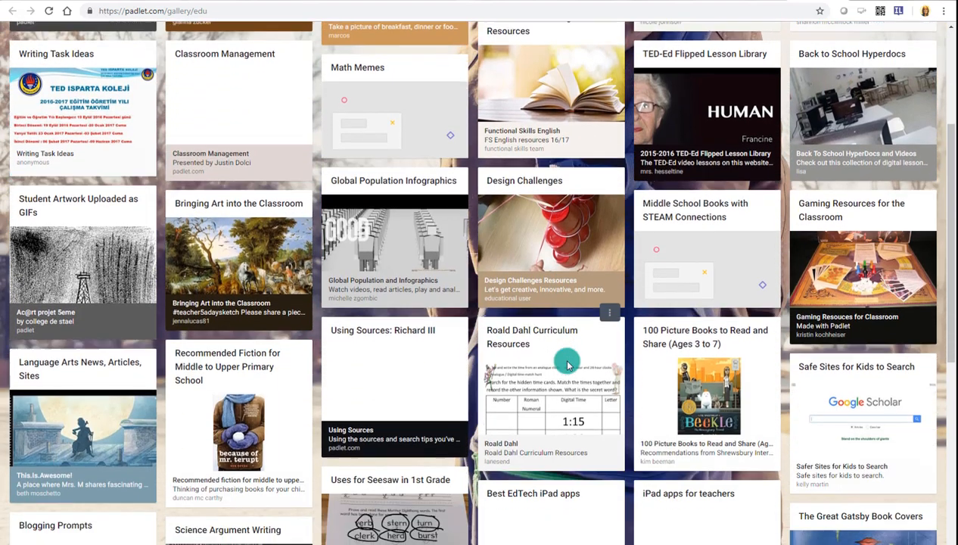
scroll(538, 368, "down", 4)
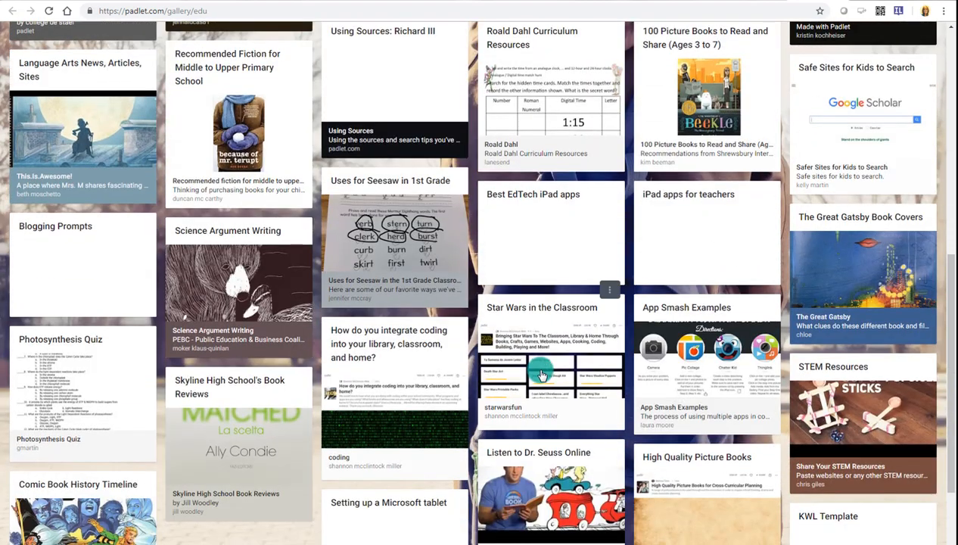
scroll(541, 374, "down", 2)
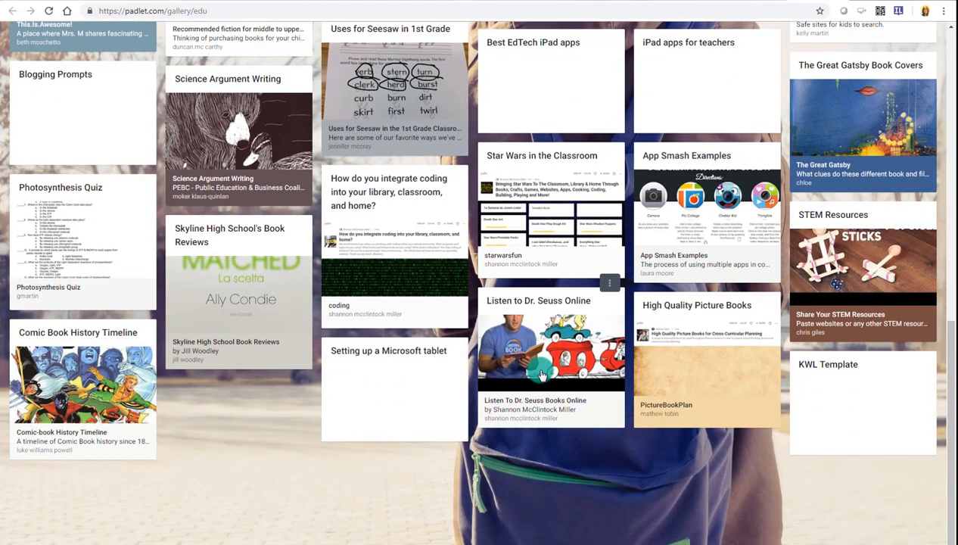
scroll(541, 375, "up", 10)
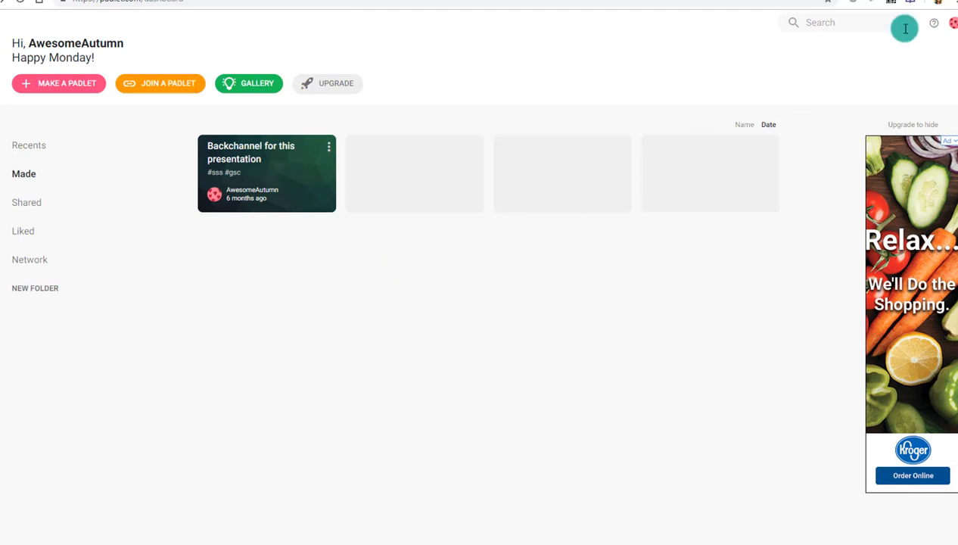
Check the account's padlet allowance, and view the URL prompt for joining an existing padlet without submitting anything.
left_click(947, 25)
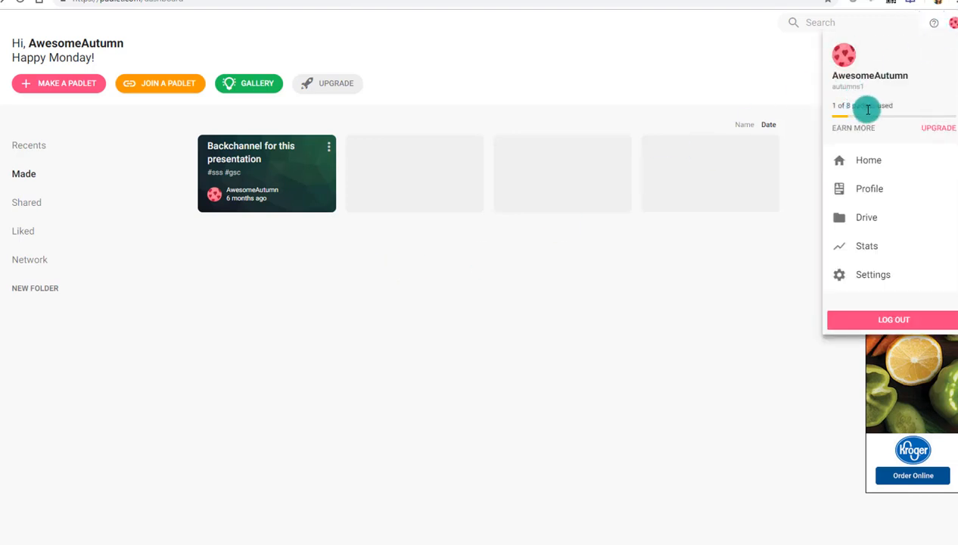
left_click(784, 92)
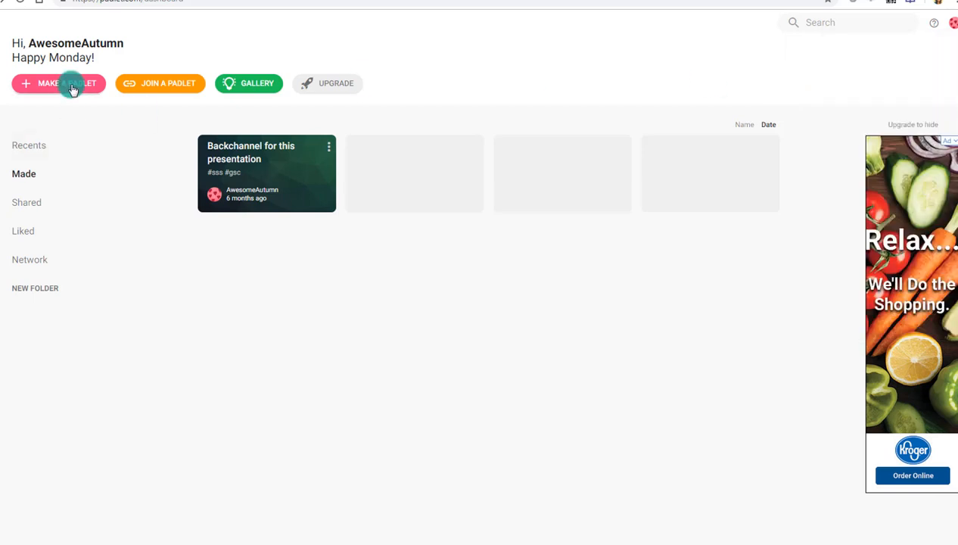
left_click(164, 85)
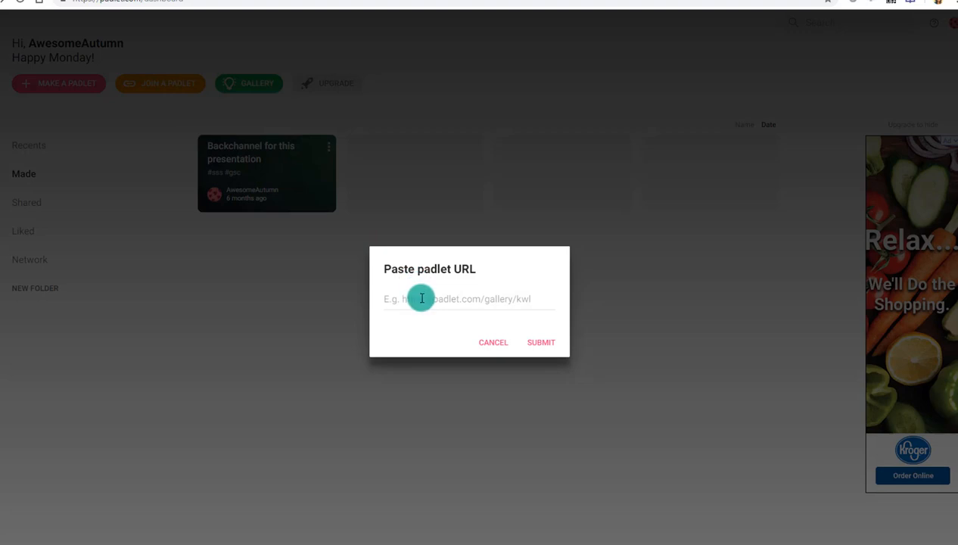
left_click(421, 298)
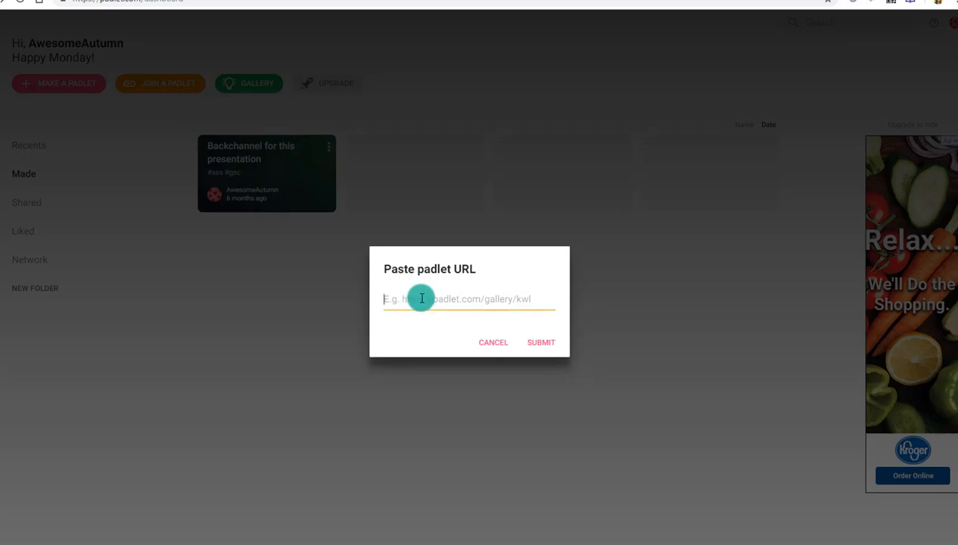
left_click(504, 349)
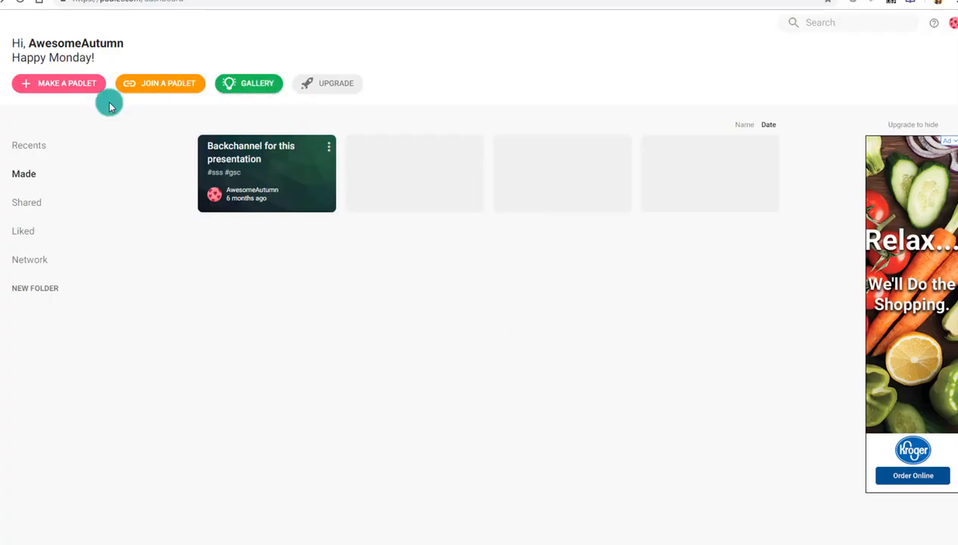
Start making a new padlet and preview the Shelf and Canvas layouts.
left_click(82, 96)
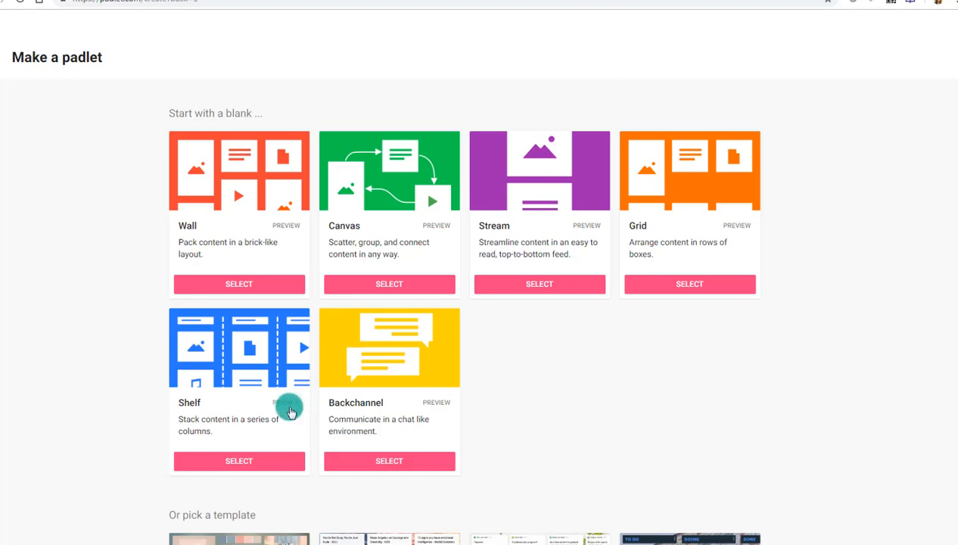
left_click(286, 403)
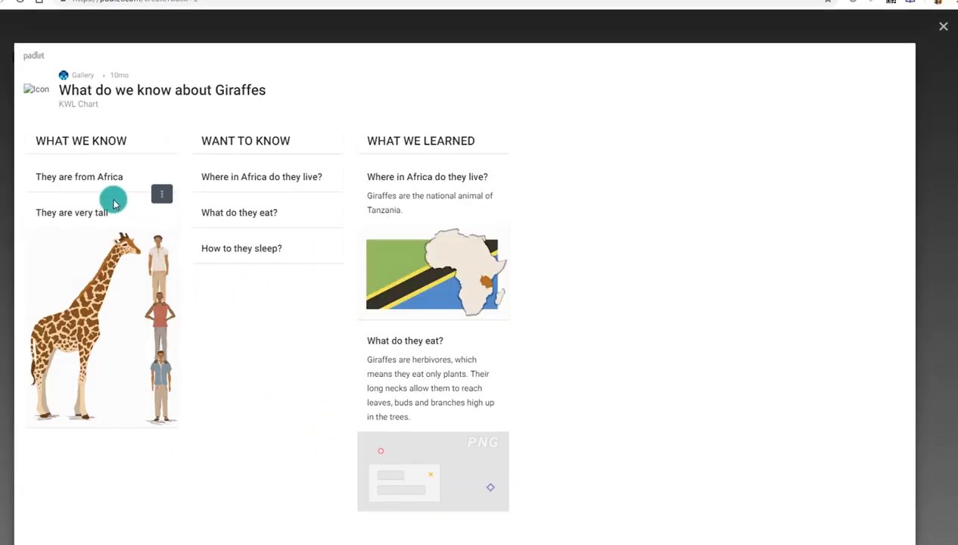
left_click(945, 30)
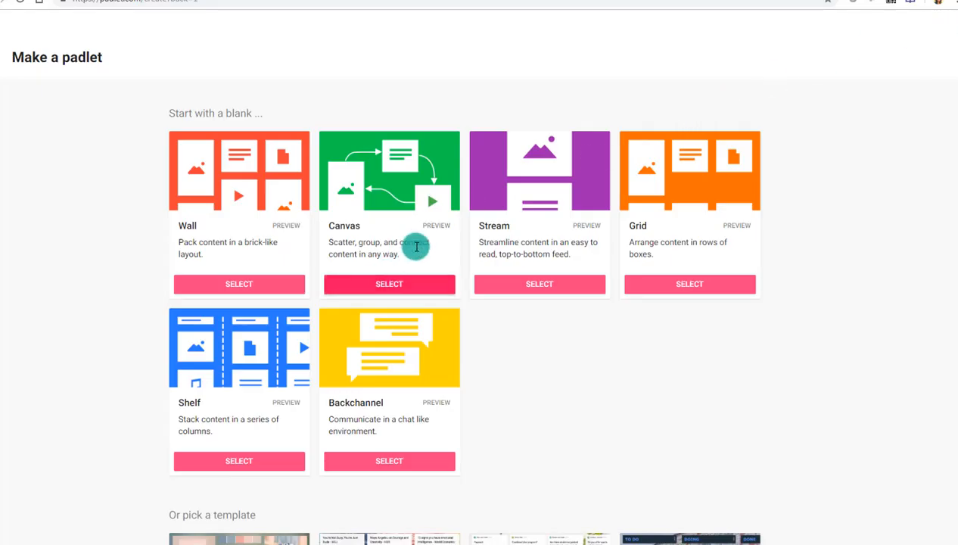
left_click(434, 227)
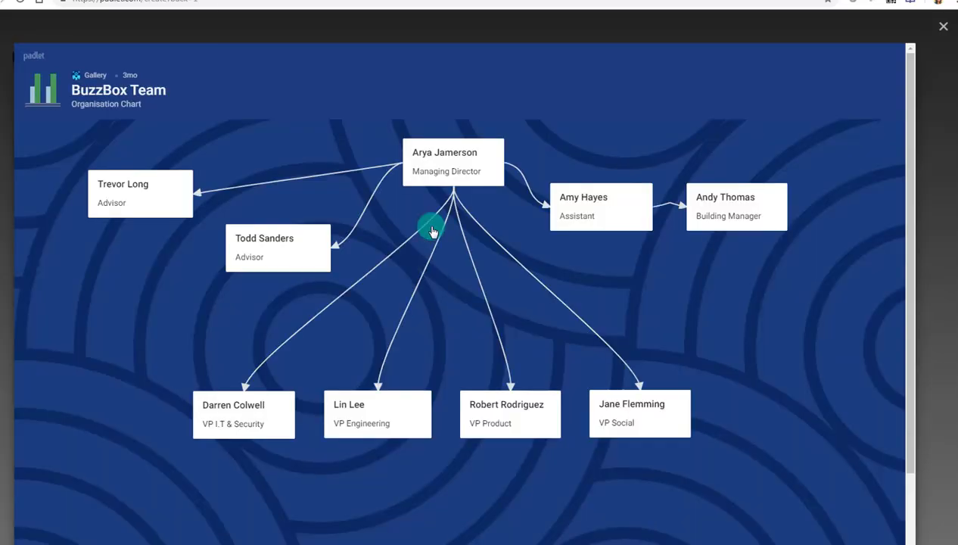
left_click(942, 27)
Preview the Grid, Wall and Backchannel layouts for the new padlet.
left_click(737, 226)
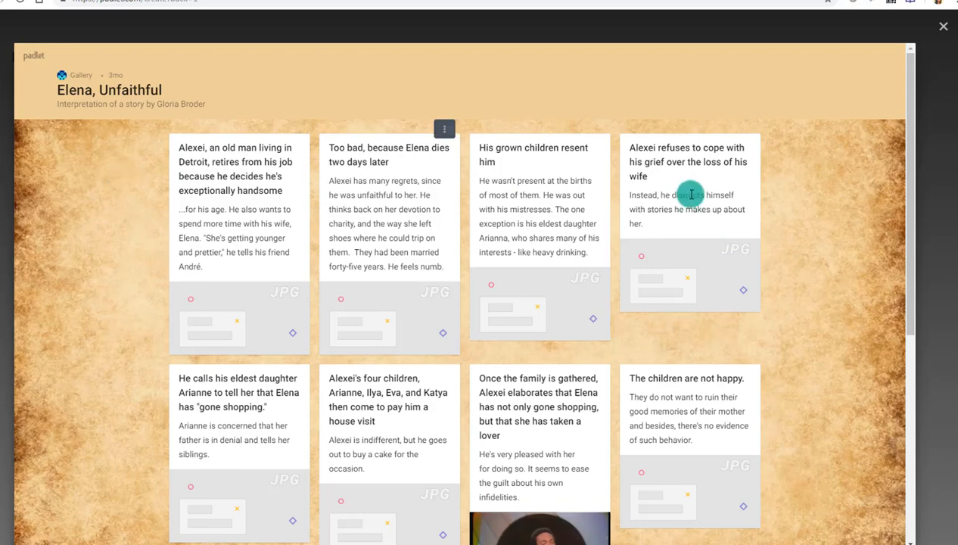
left_click(943, 26)
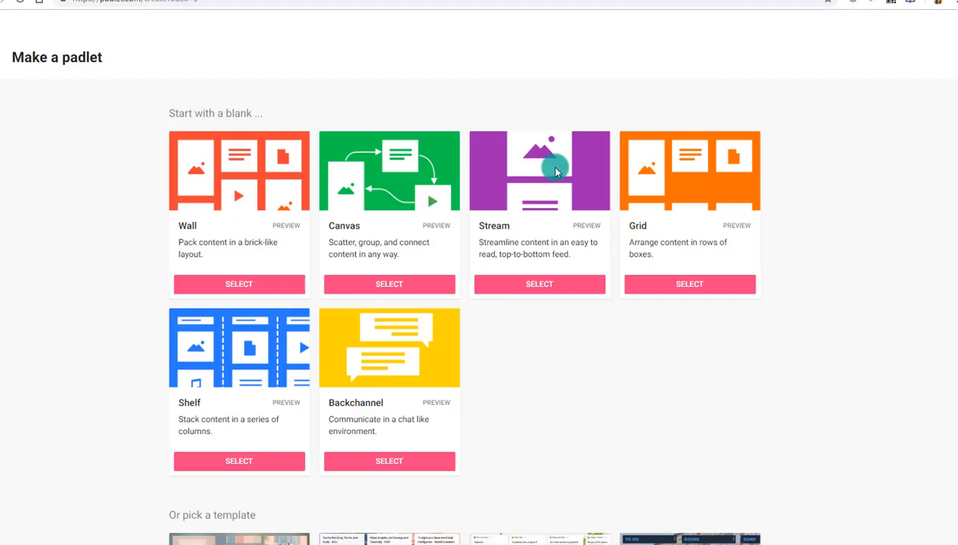
left_click(295, 228)
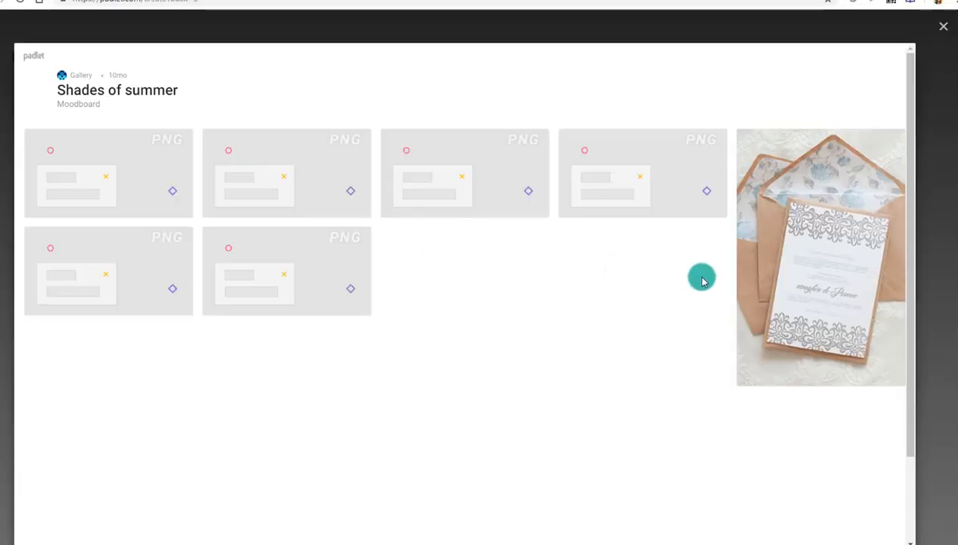
left_click(942, 26)
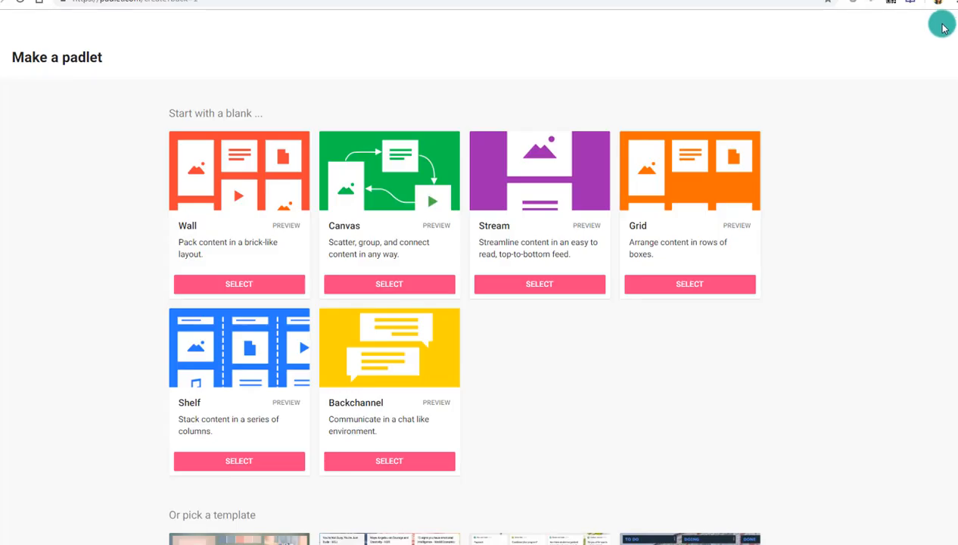
left_click(425, 402)
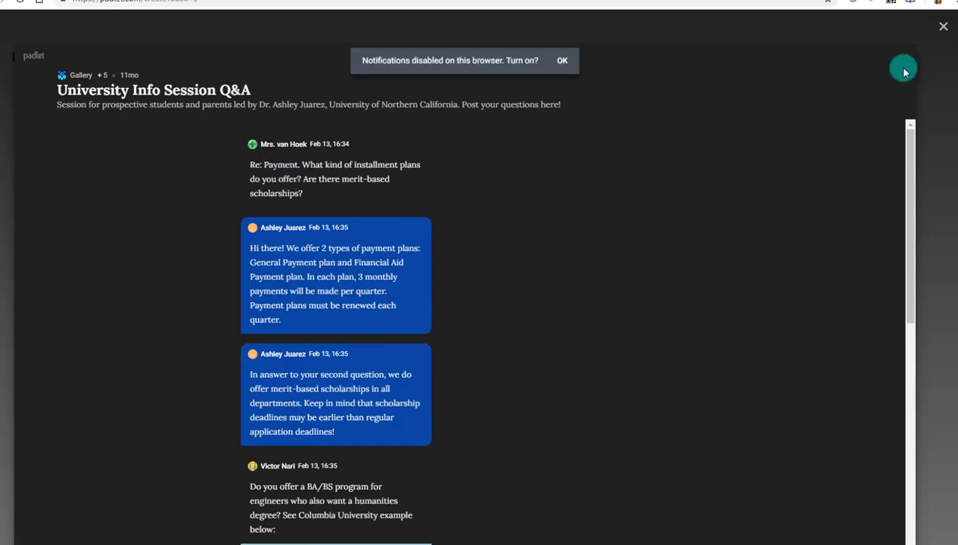
left_click(947, 28)
Browse the ready-made templates offered below the blank layouts, including the template request option.
scroll(753, 308, "down", 3)
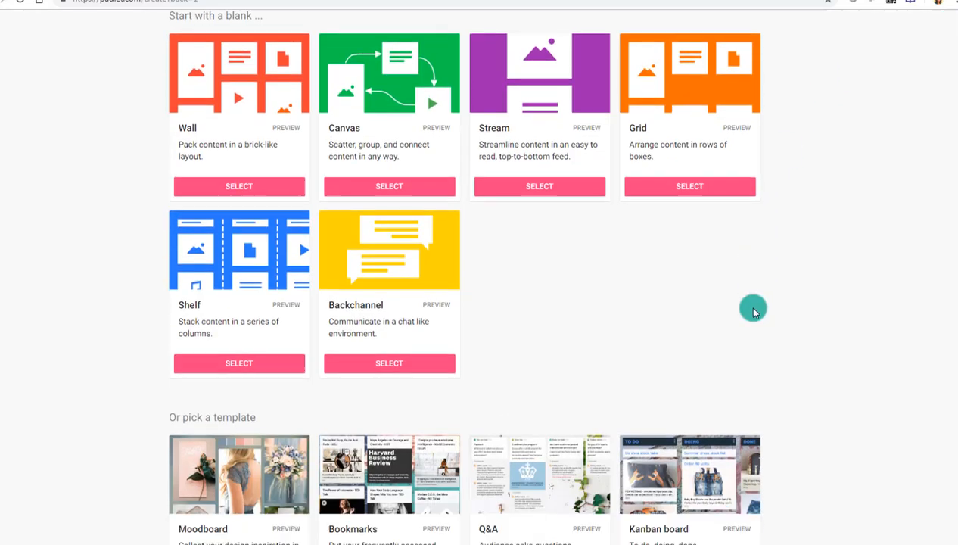
scroll(753, 310, "down", 2)
scroll(753, 310, "down", 1)
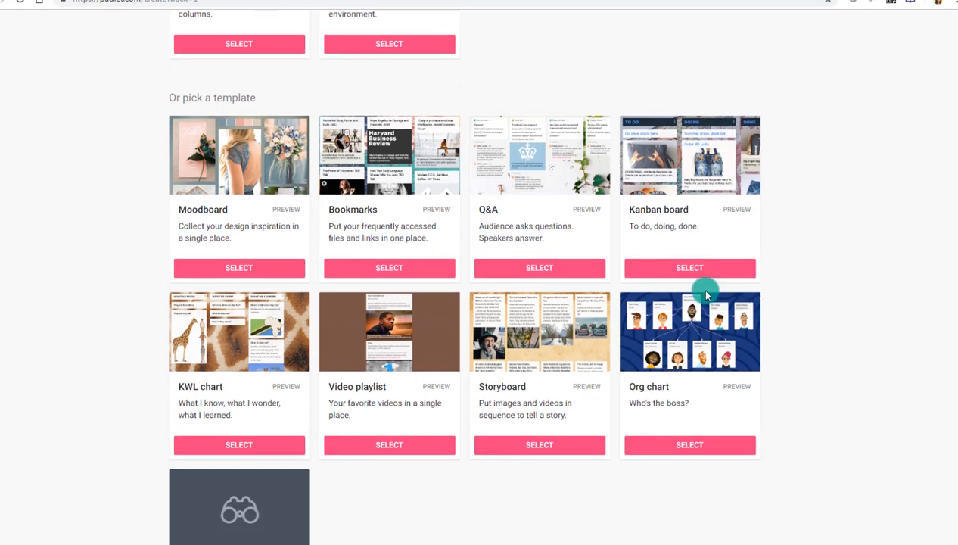
scroll(780, 316, "down", 1)
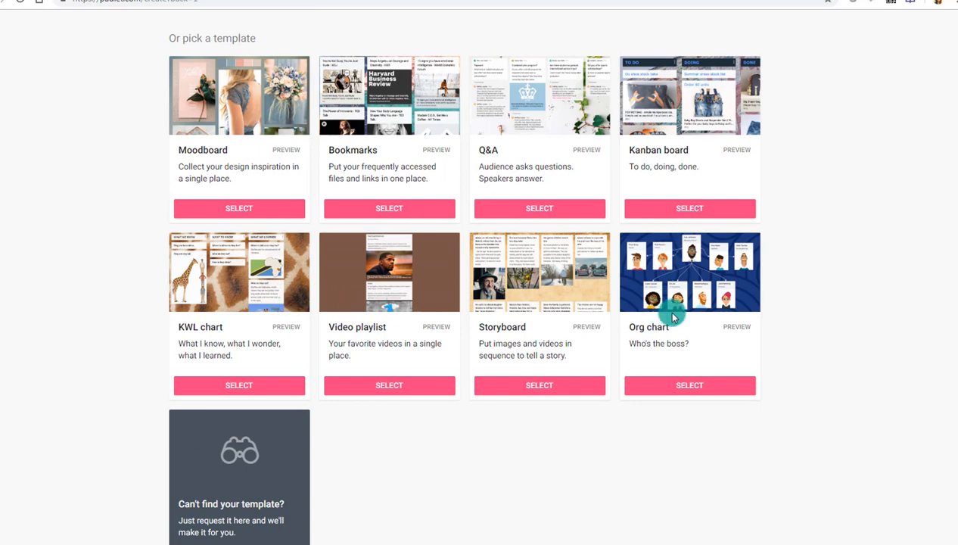
scroll(669, 314, "up", 1)
scroll(669, 316, "down", 2)
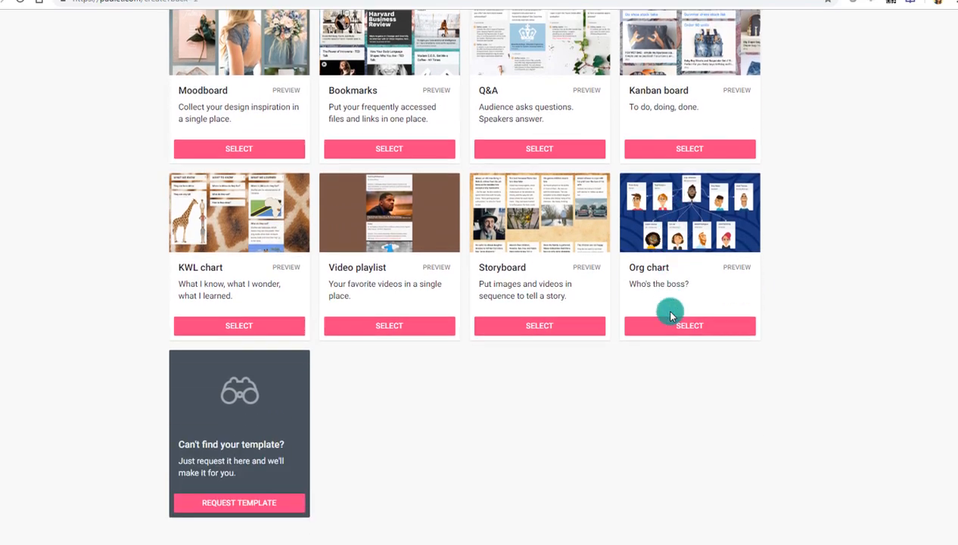
scroll(669, 317, "up", 9)
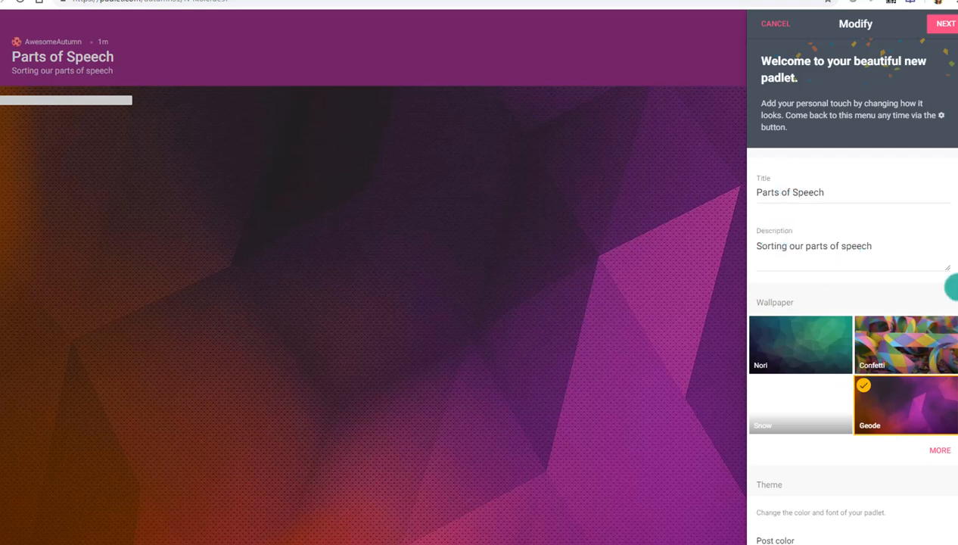
In the Parts of Speech padlet's settings, turn on author attribution and set the new post position to Last.
scroll(950, 276, "down", 1)
scroll(954, 286, "down", 4)
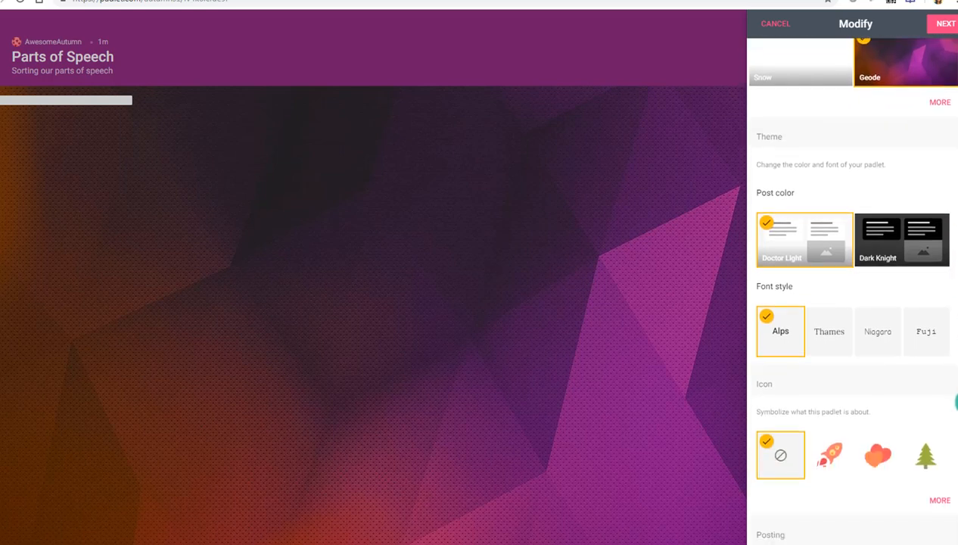
scroll(894, 366, "down", 2)
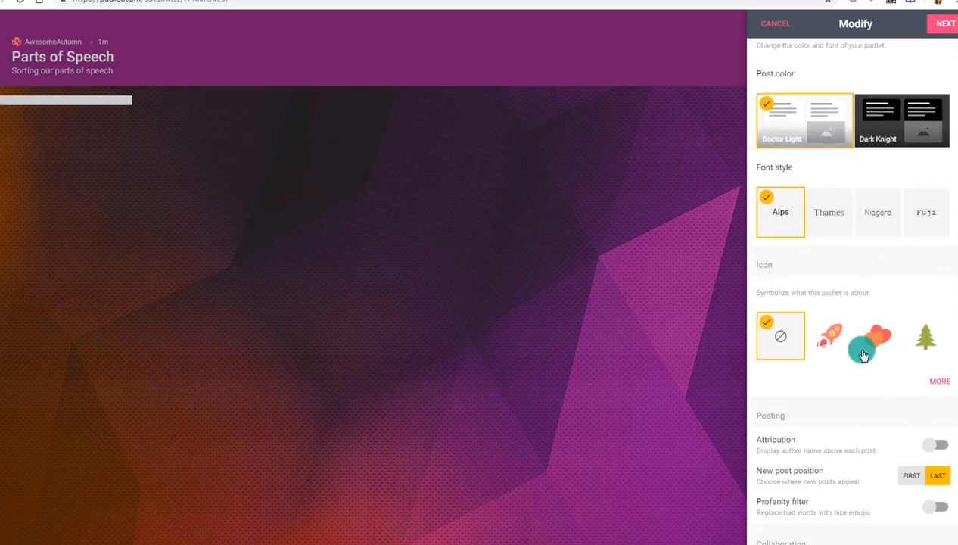
scroll(860, 353, "down", 3)
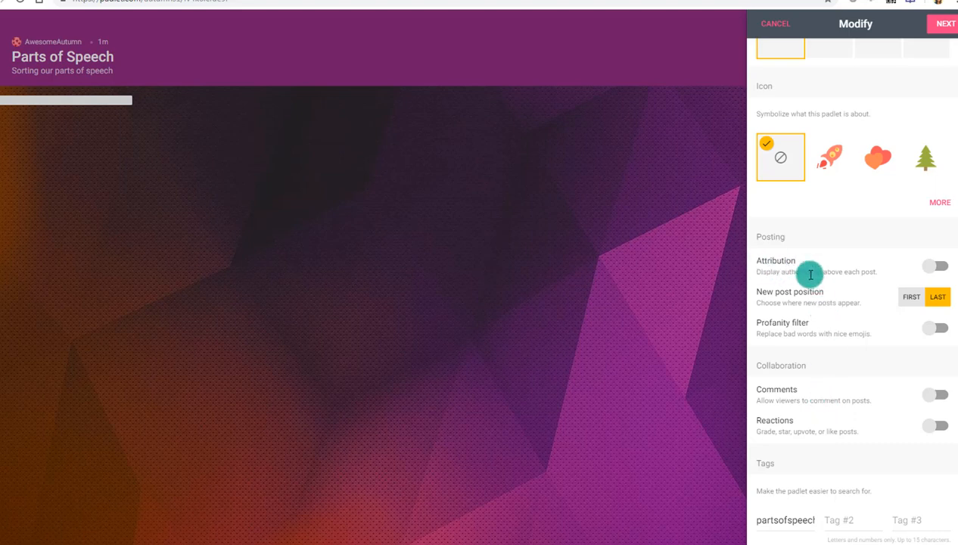
left_click(936, 269)
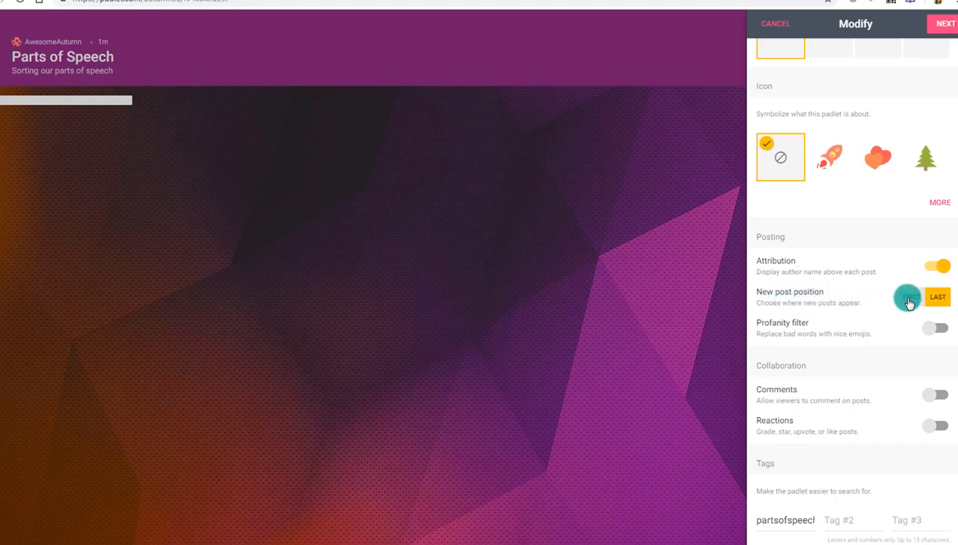
left_click(932, 300)
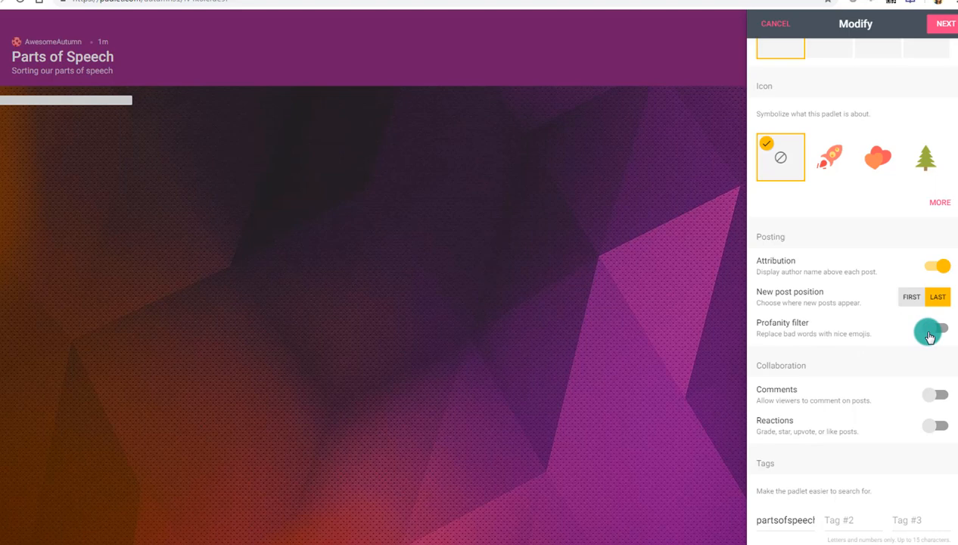
Turn on viewer comments and reactions in the Parts of Speech padlet's collaboration settings.
scroll(876, 342, "down", 1)
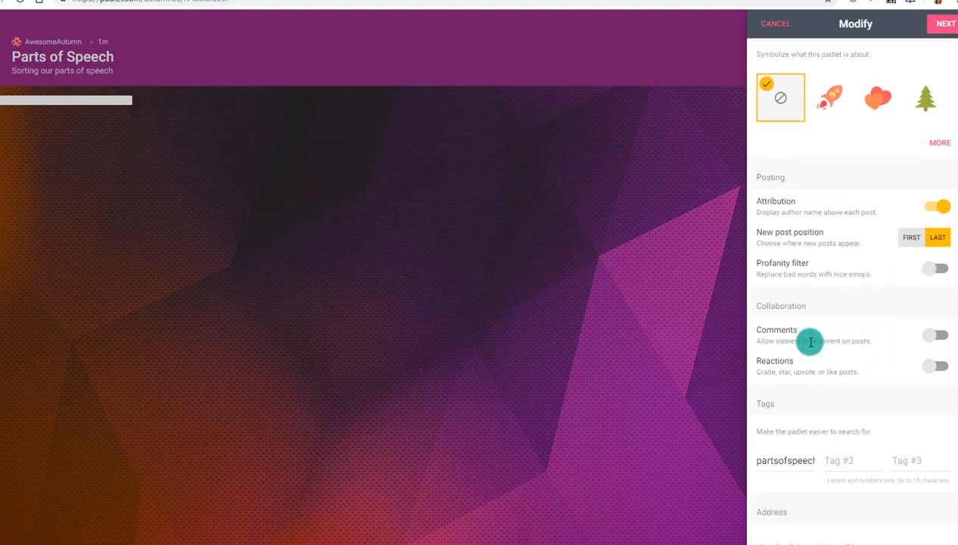
left_click(937, 341)
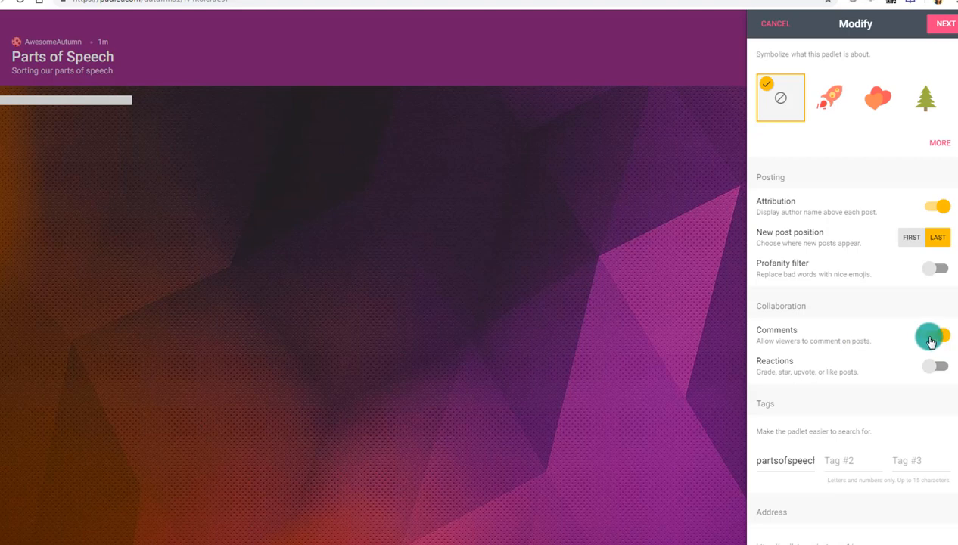
scroll(892, 335, "down", 1)
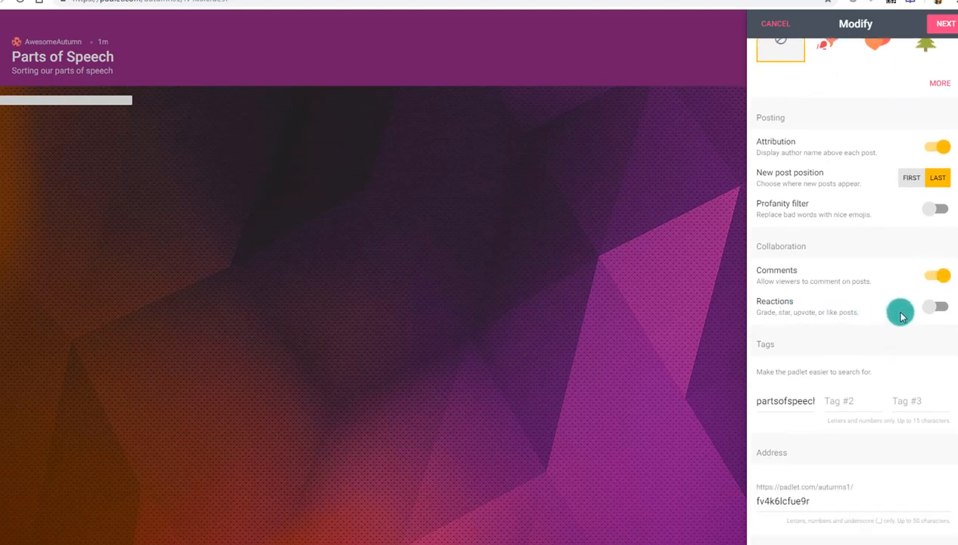
left_click(933, 304)
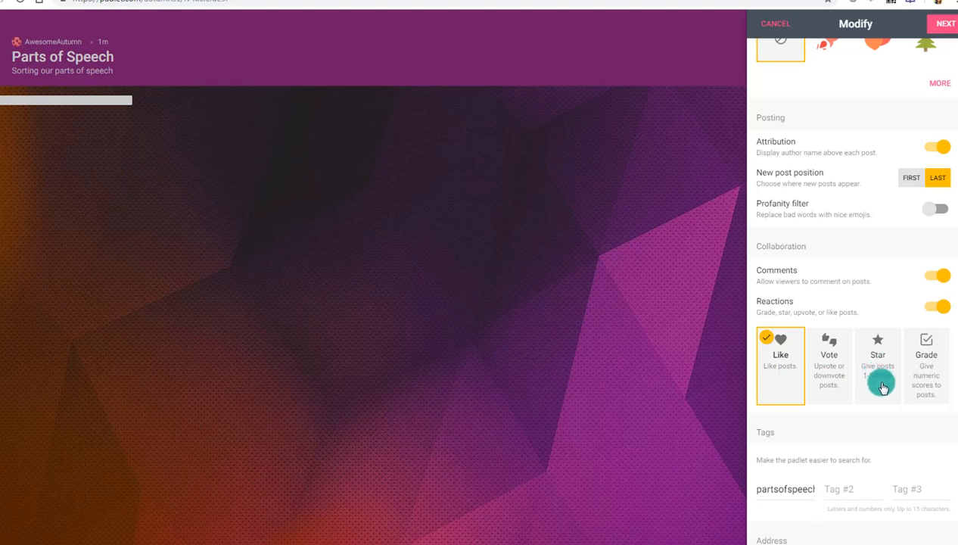
Choose Grade as the reaction type and set the maximum grade to 1.
left_click(922, 387)
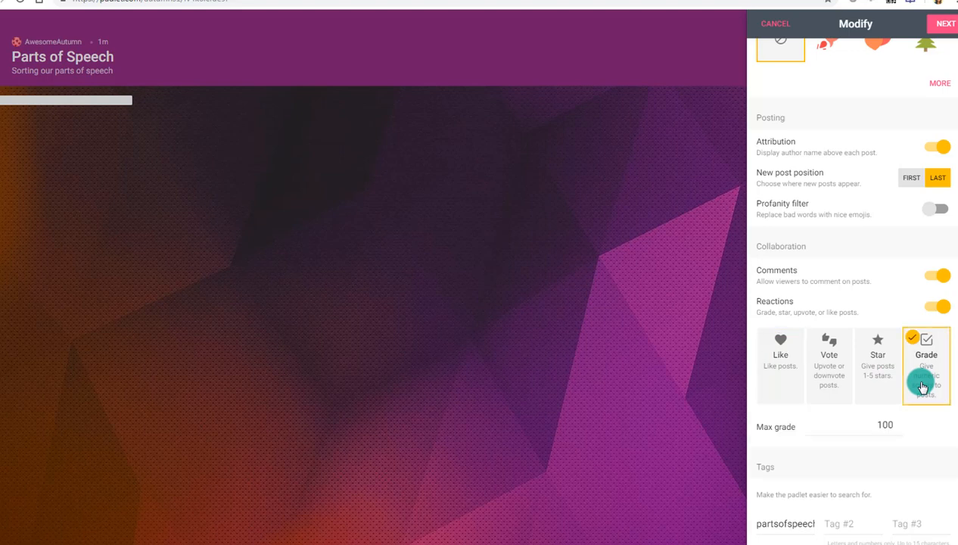
left_click(835, 426)
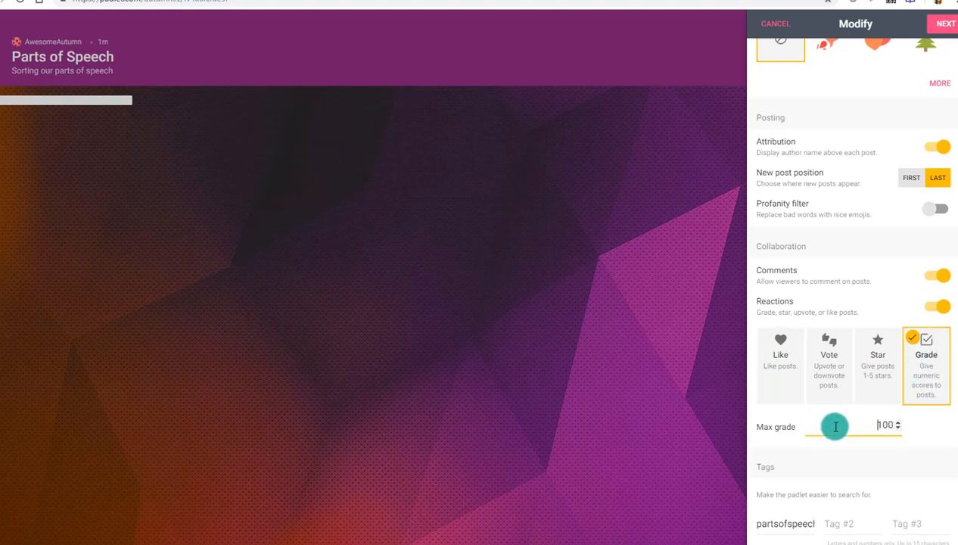
left_click_drag(835, 425, 908, 427)
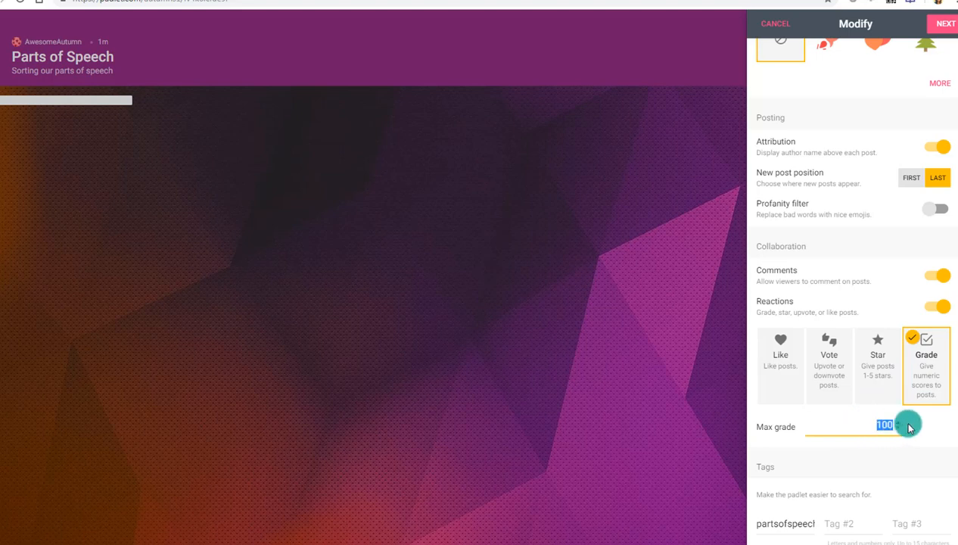
type("1")
left_click(914, 431)
Review the padlet's tags and address, save the settings and return to the board.
scroll(895, 423, "down", 1)
scroll(894, 424, "down", 1)
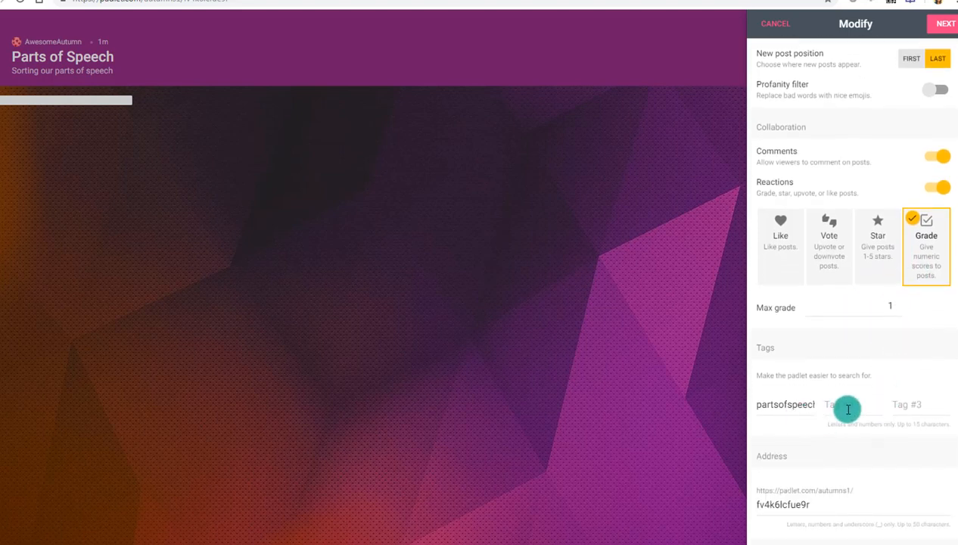
scroll(847, 409, "down", 1)
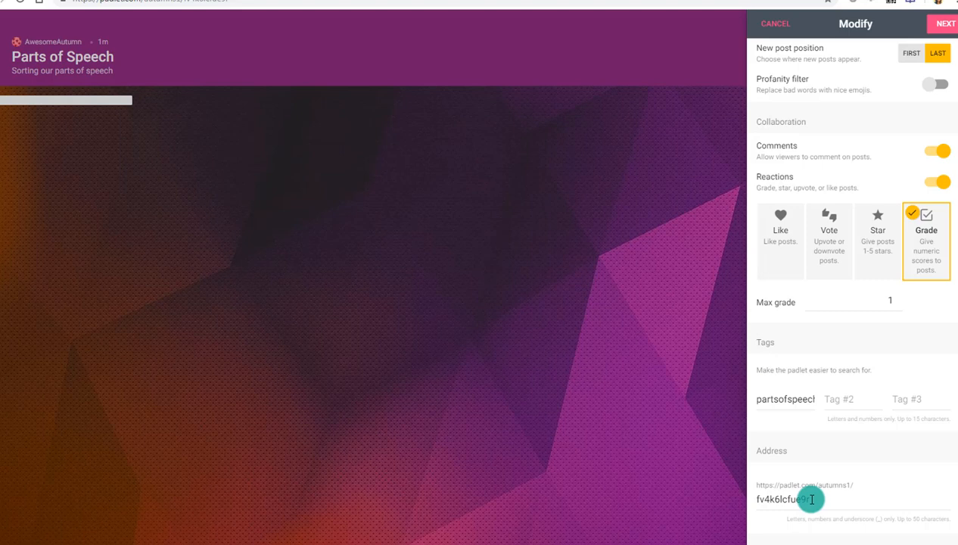
key("Return")
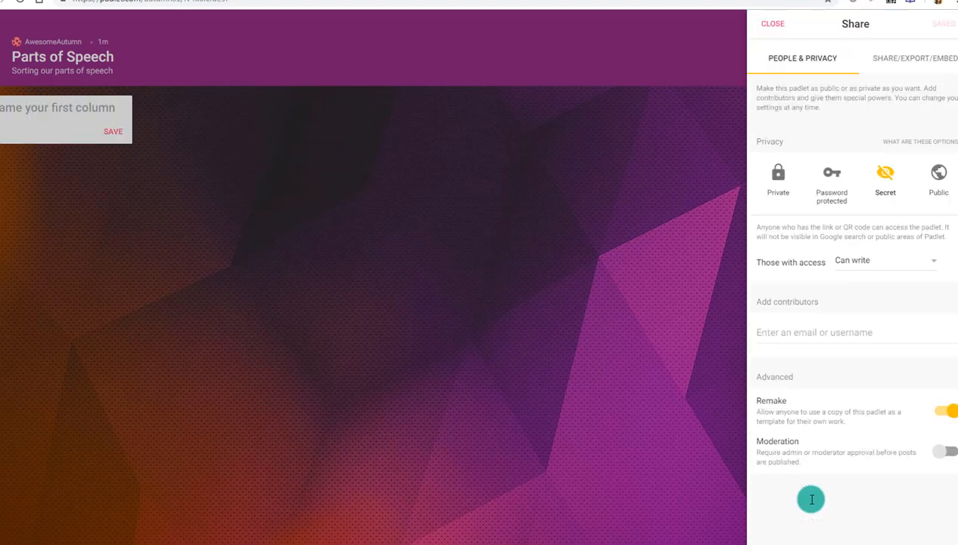
left_click(547, 161)
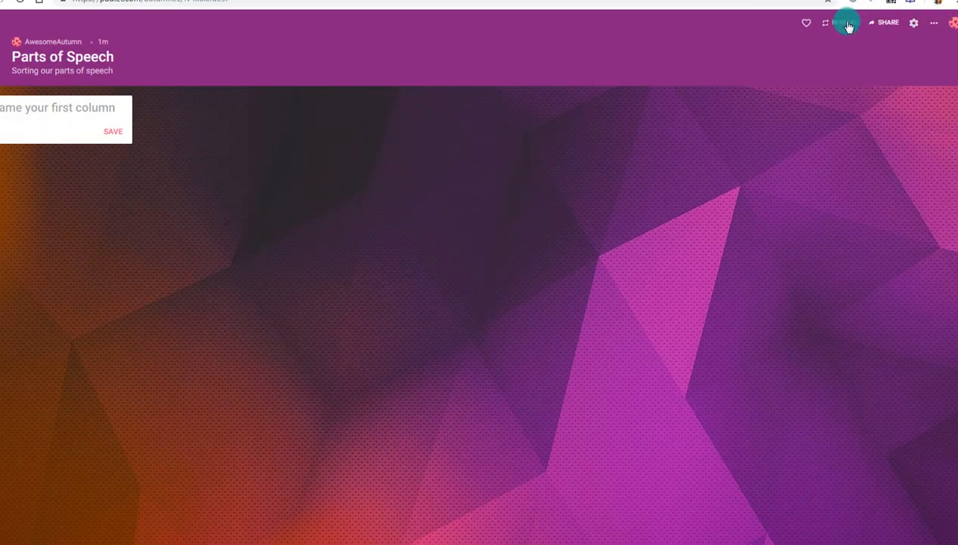
Compare the Password protected and Secret privacy options, return to Secret, and examine the permission levels for those with access.
left_click(885, 24)
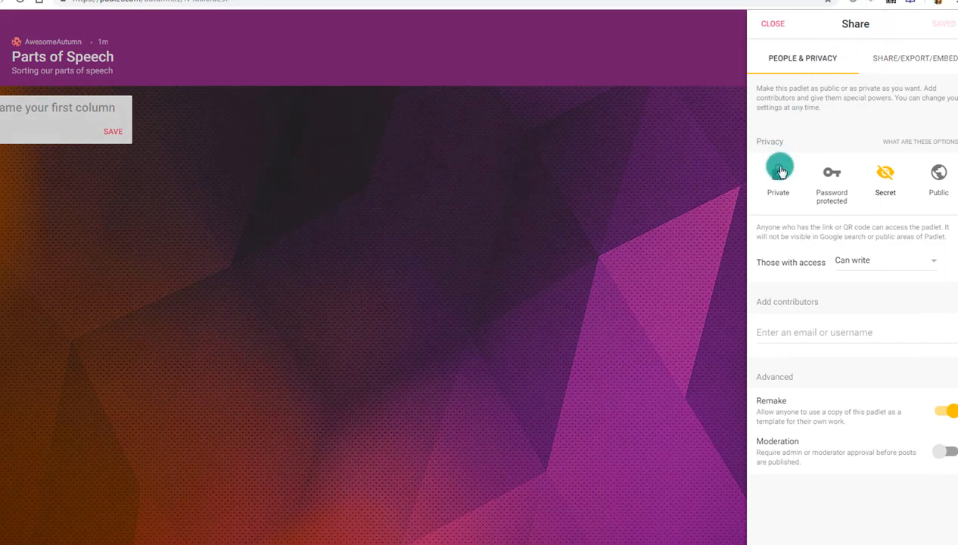
left_click(832, 198)
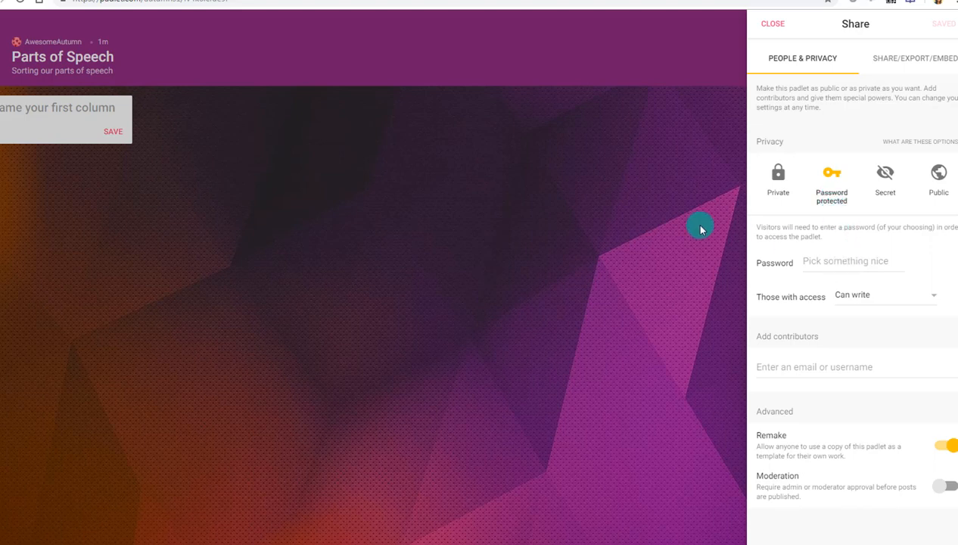
left_click(883, 173)
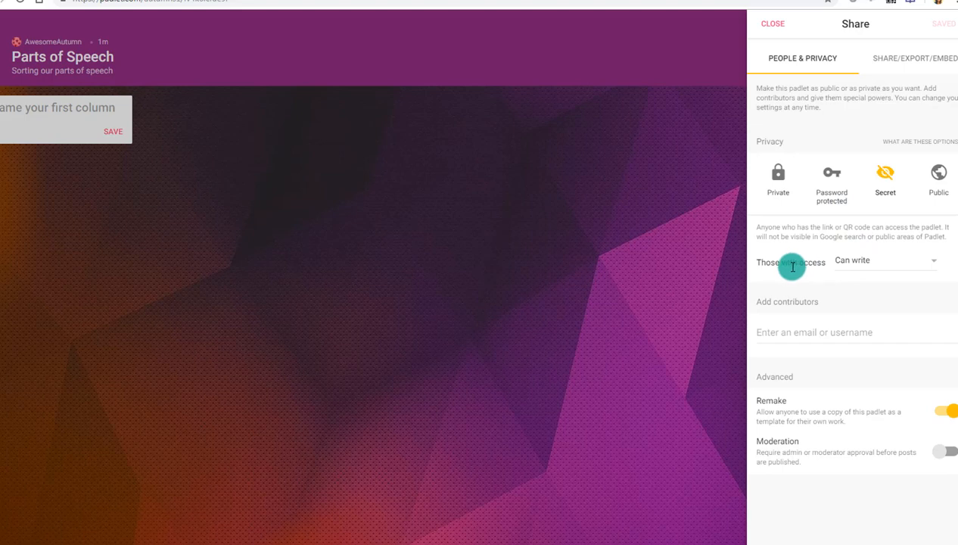
left_click(867, 264)
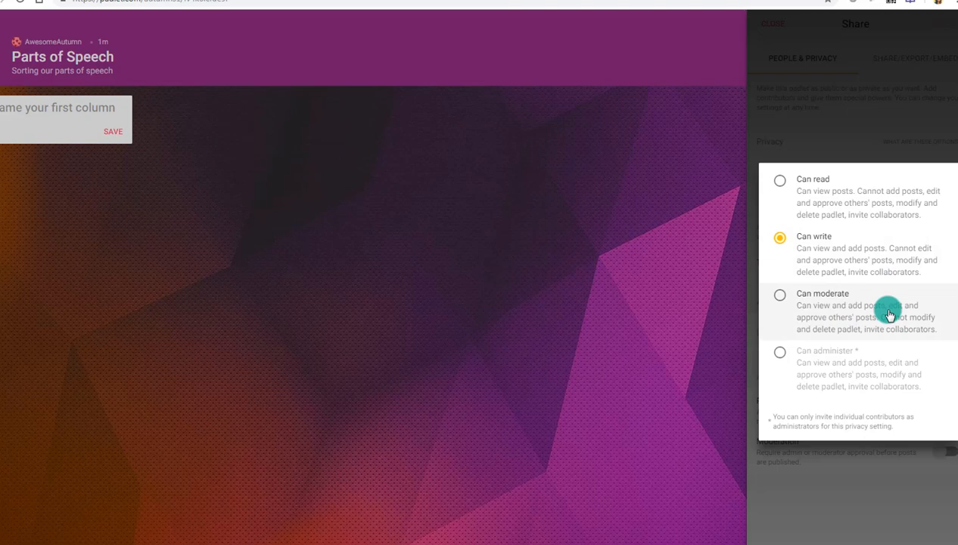
left_click(711, 272)
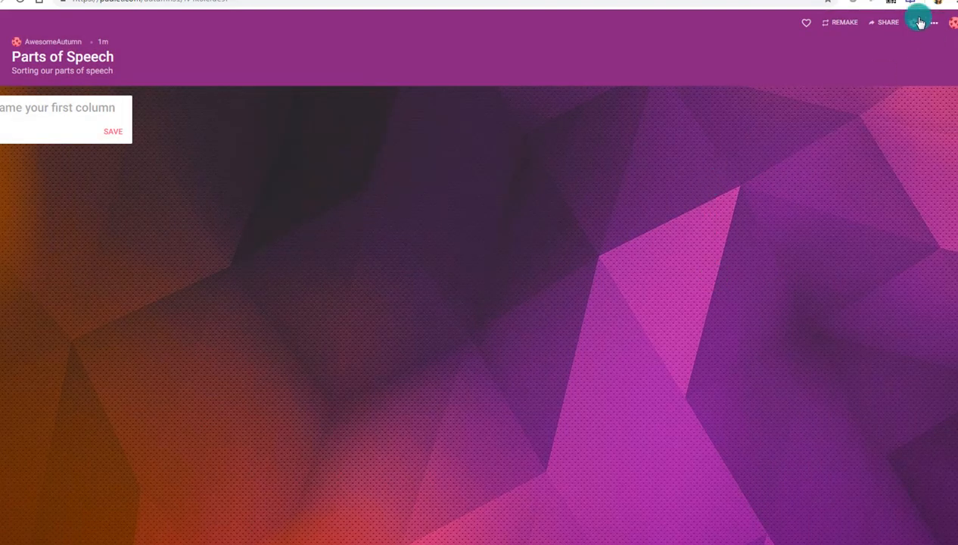
Examine the Remake and Moderation options in the padlet's advanced sharing settings.
left_click(887, 23)
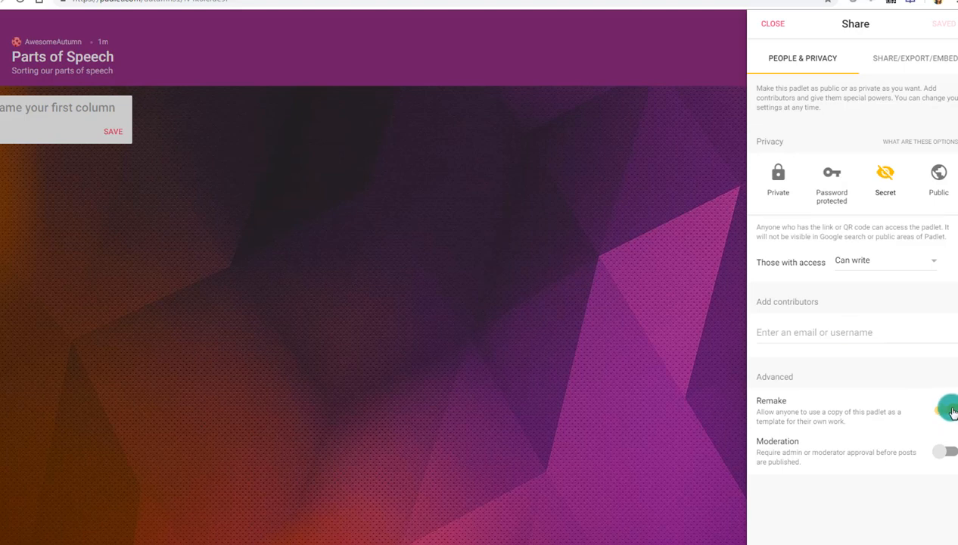
left_click(946, 453)
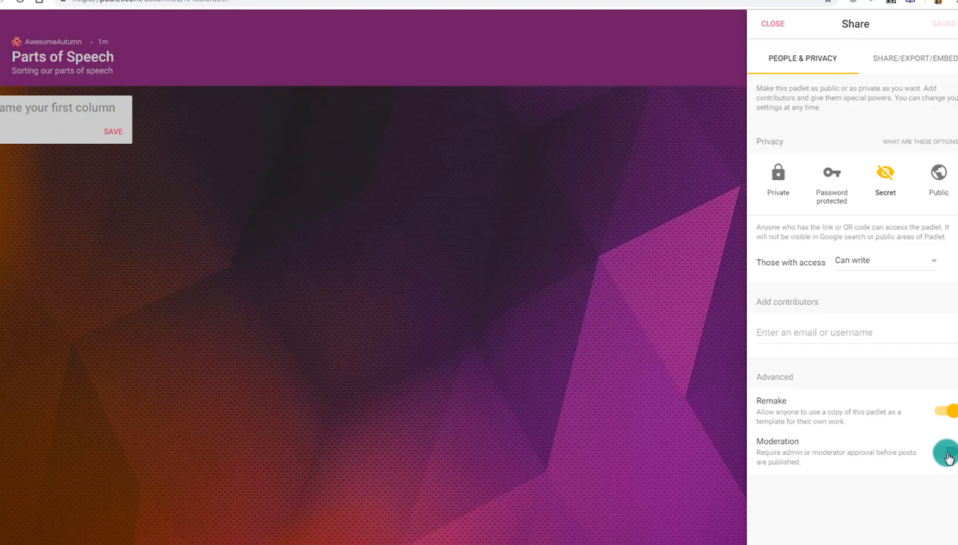
left_click(539, 265)
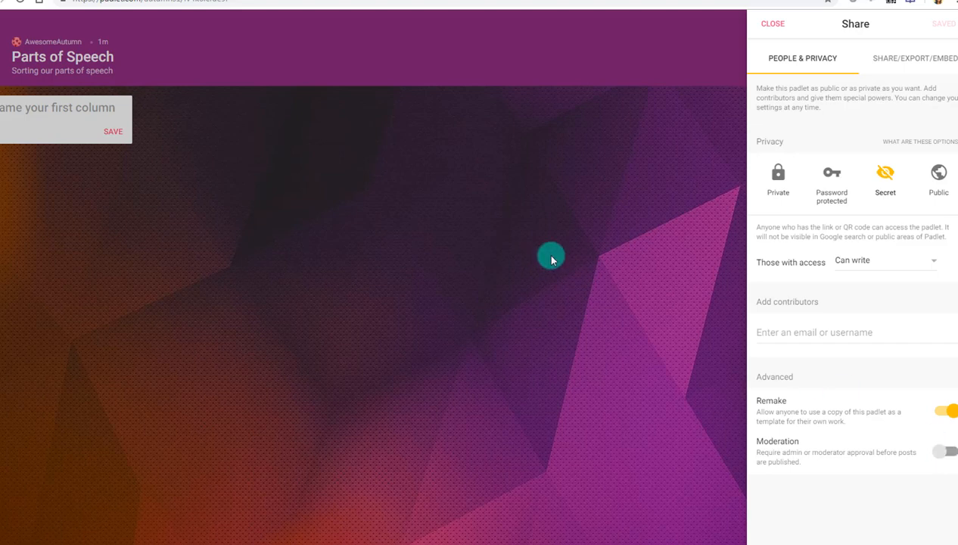
Look through the padlet's QR code, link, social sharing and export options, and return to the board.
left_click(881, 61)
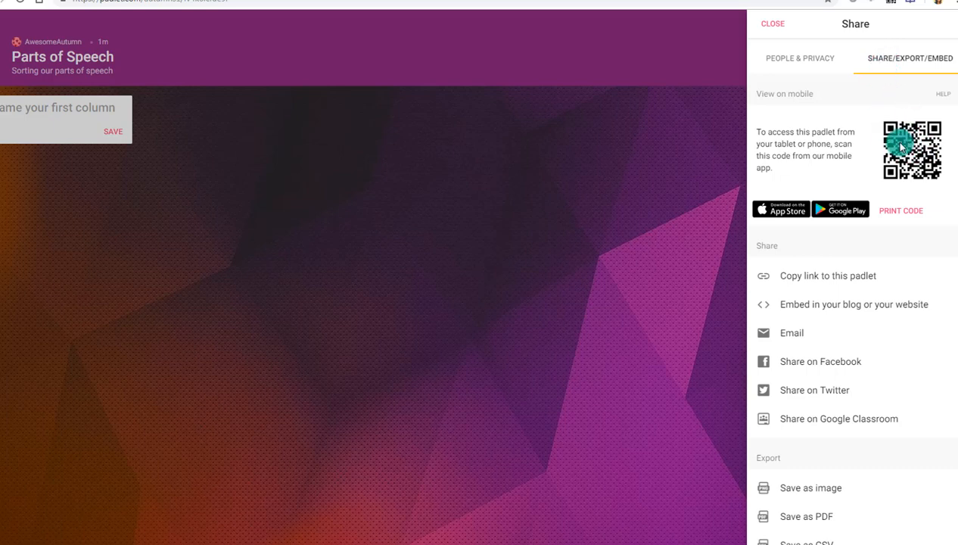
scroll(900, 147, "down", 1)
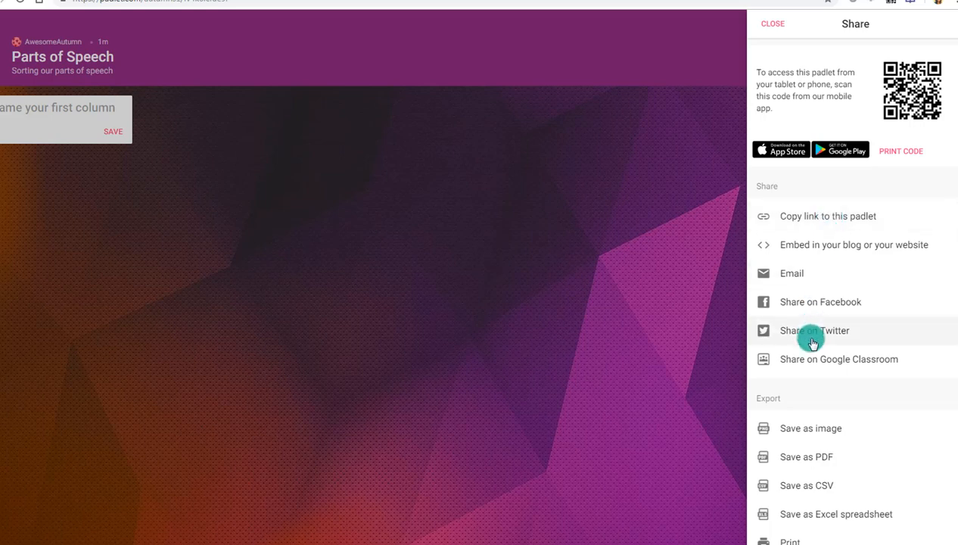
scroll(853, 253, "down", 1)
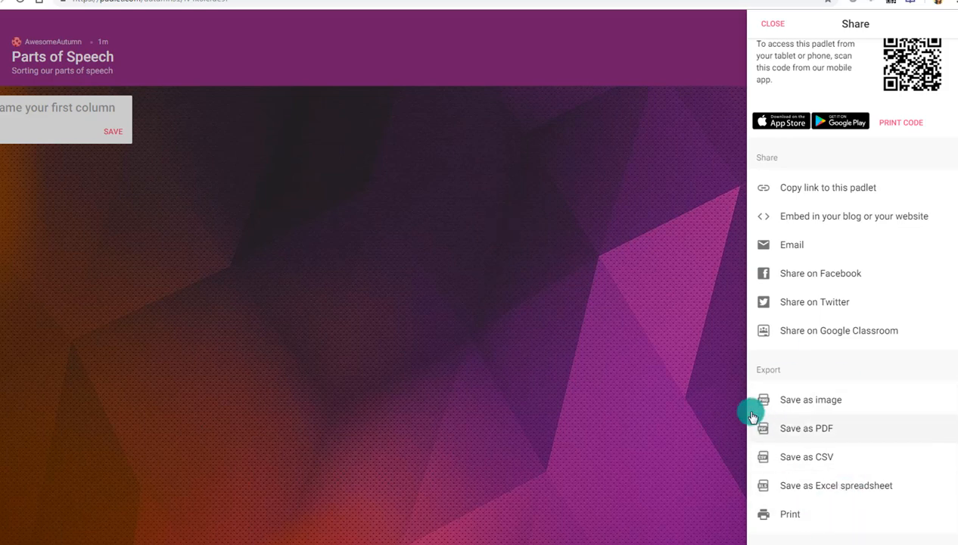
left_click(775, 23)
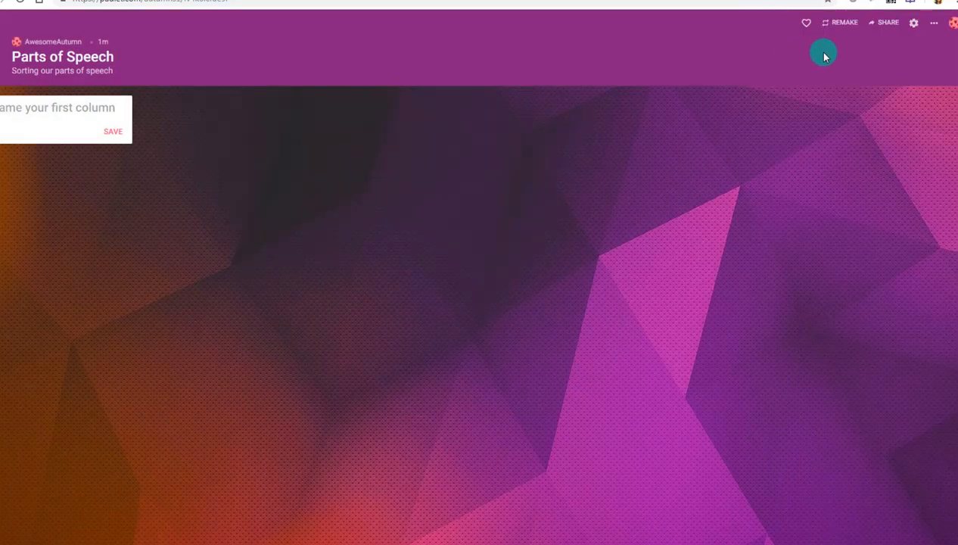
Revisit the padlet's privacy settings and its title, wallpaper and theme settings, and return to the board.
left_click(888, 26)
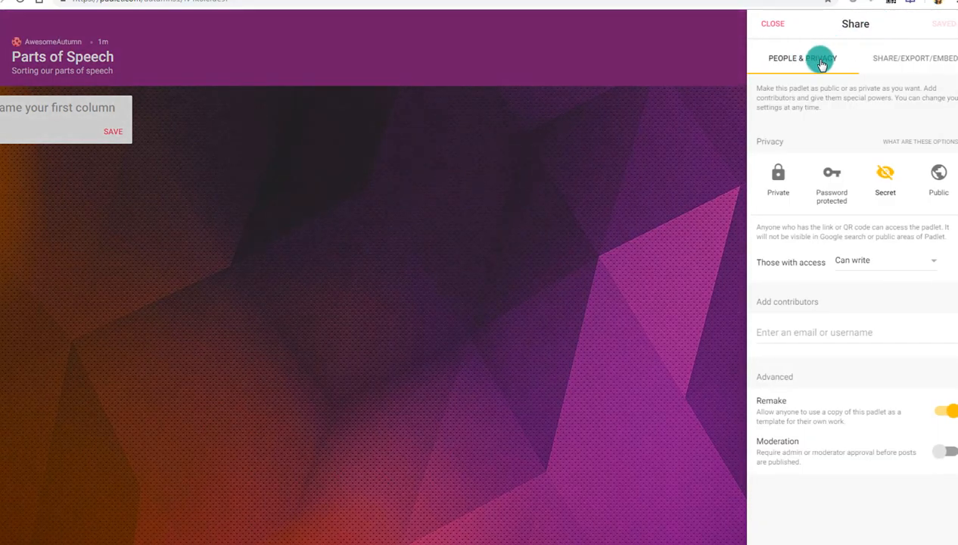
left_click(719, 62)
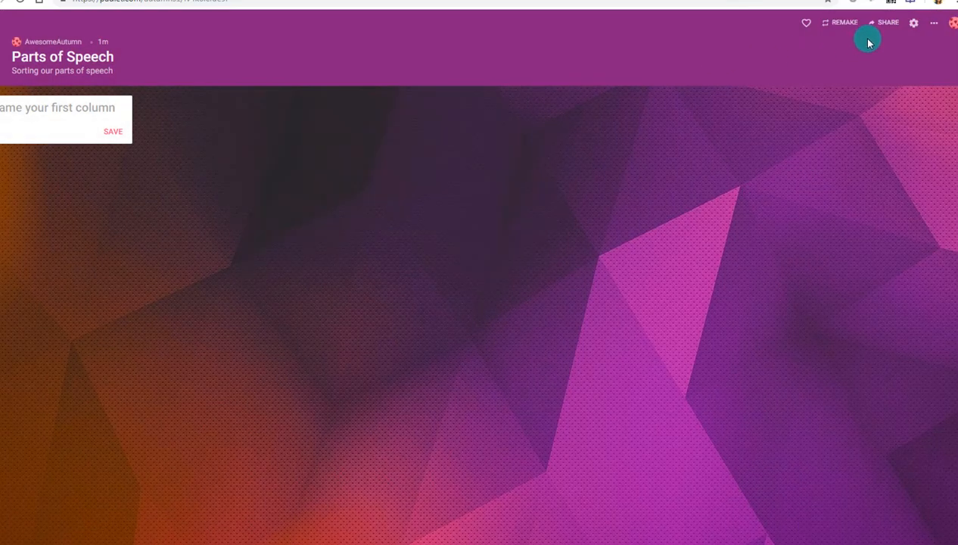
left_click(914, 27)
scroll(853, 218, "down", 10)
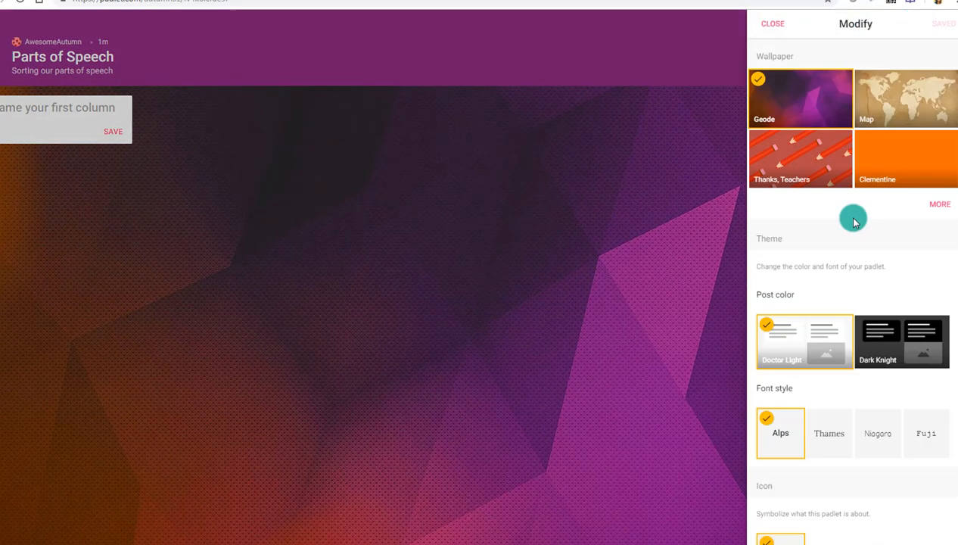
scroll(853, 302, "up", 6)
scroll(853, 266, "up", 4)
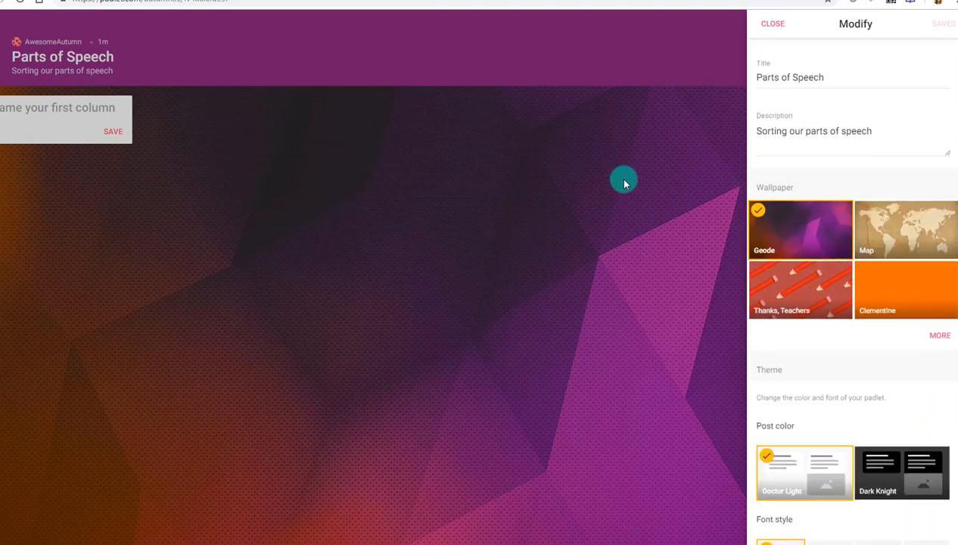
left_click(624, 182)
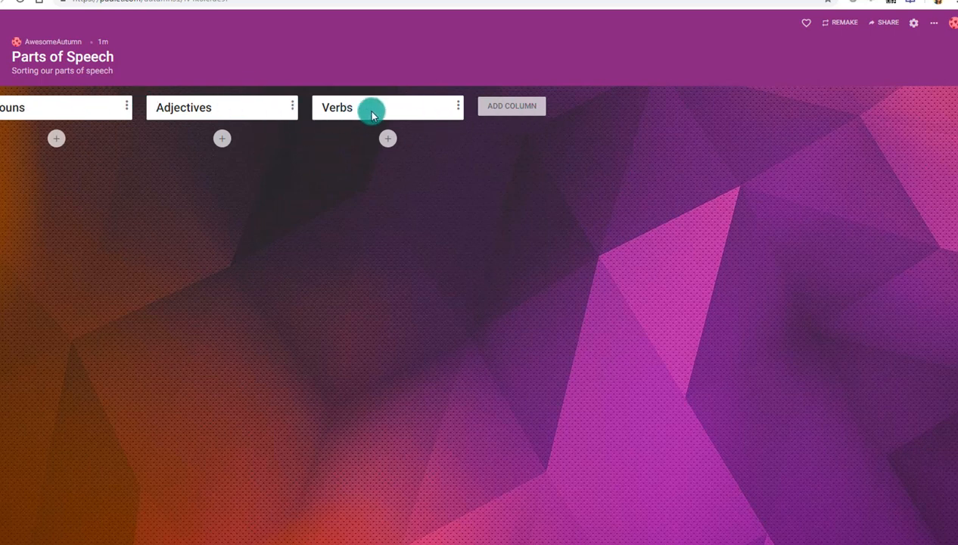
Add a column named Adverbs to the Parts of Speech board.
left_click(492, 109)
type("A")
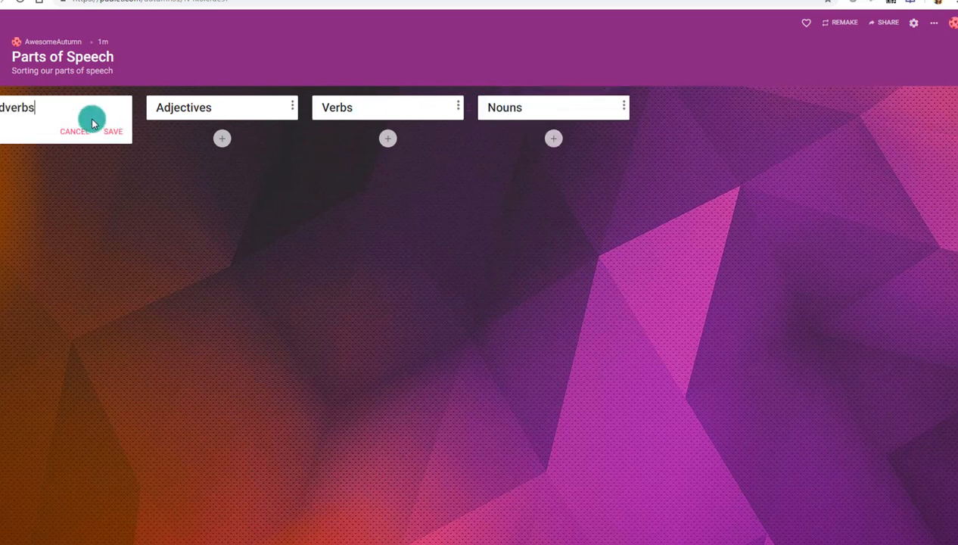
left_click(112, 131)
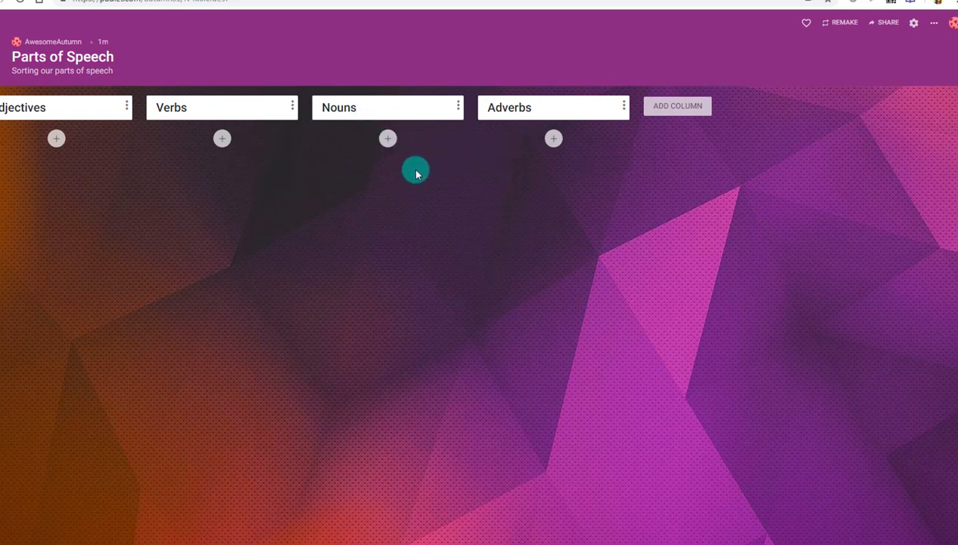
Add a post under Nouns titled "Remember a Noun..." with the text "is a person, place, or thing".
left_click(388, 139)
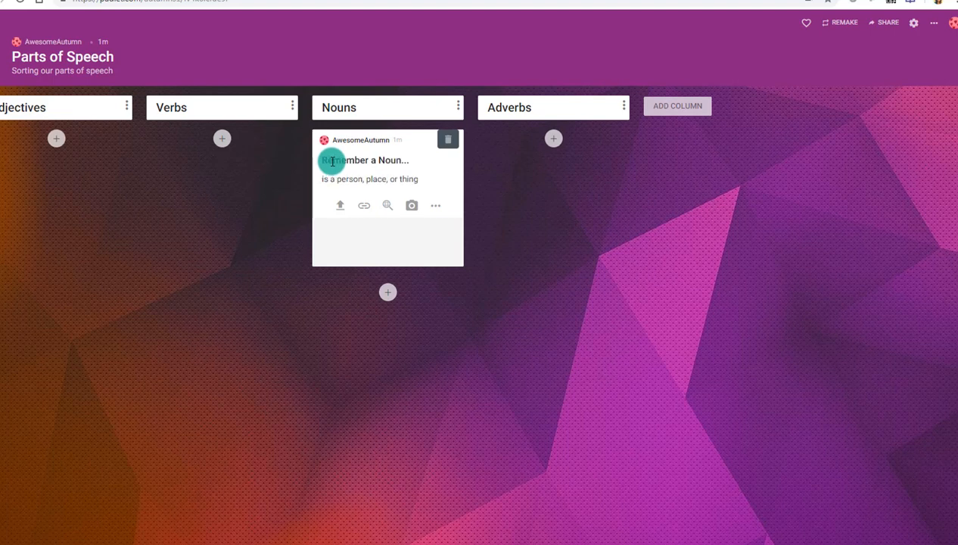
left_click(529, 295)
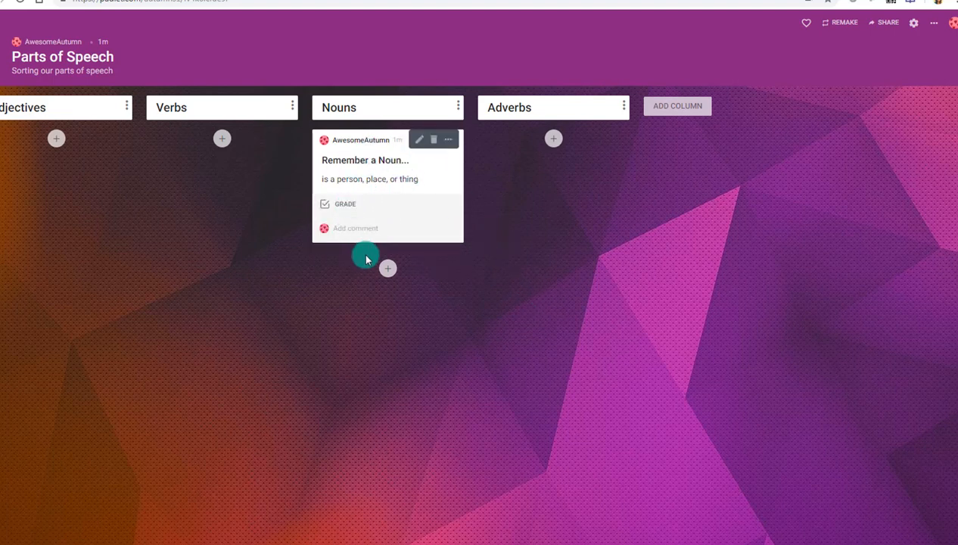
Start a second post under Nouns and examine its attachment types, from Upload and Link to Draw and Map.
left_click(385, 272)
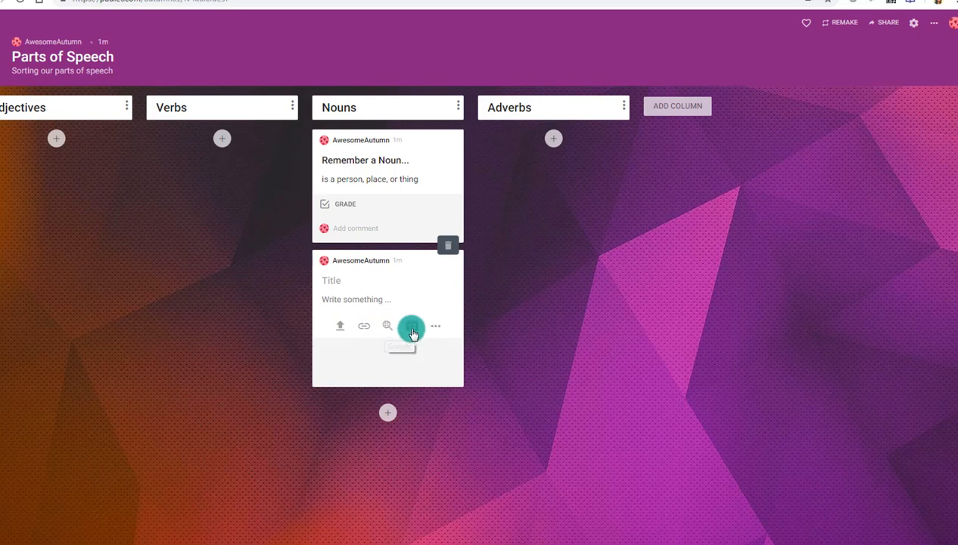
left_click(435, 326)
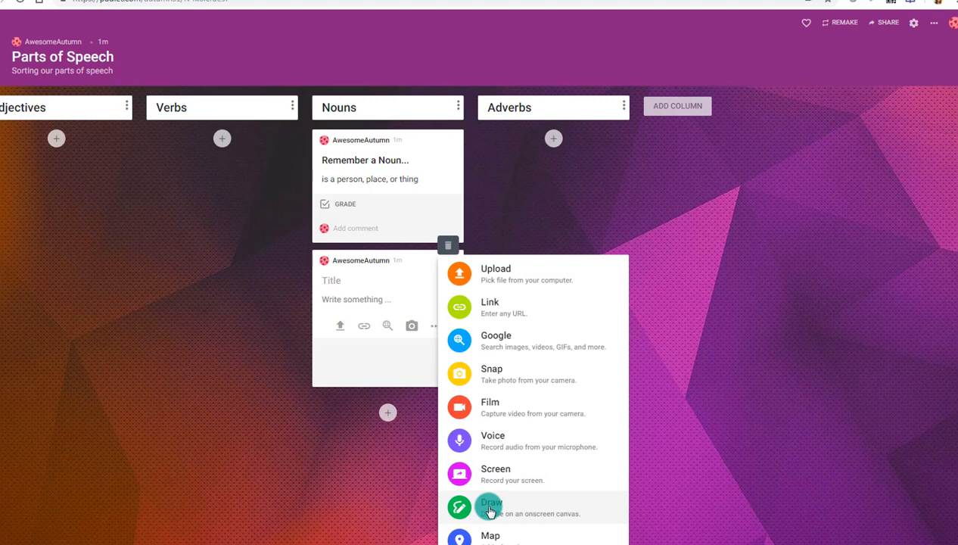
left_click(491, 536)
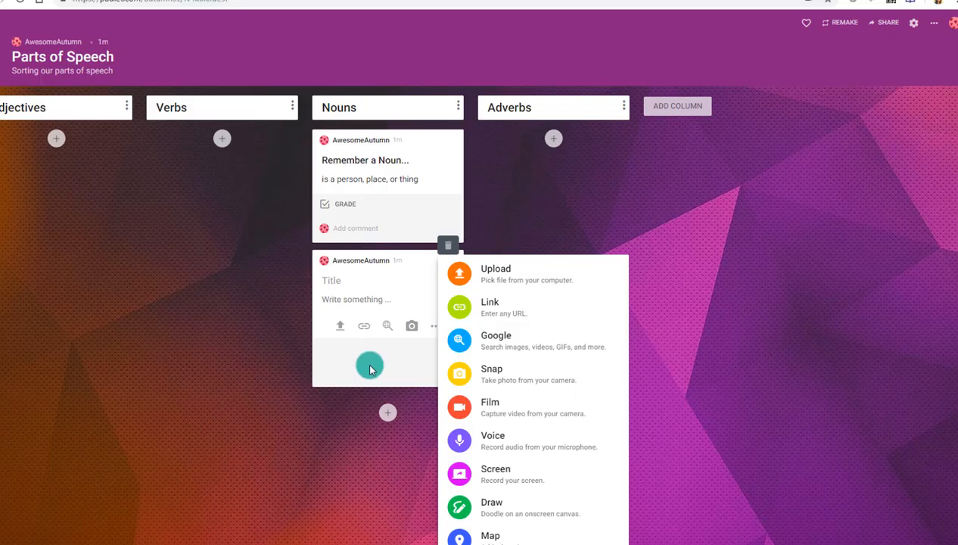
Attach a black freehand drawing of the word "cat" on a white canvas to the second Nouns post.
left_click(493, 507)
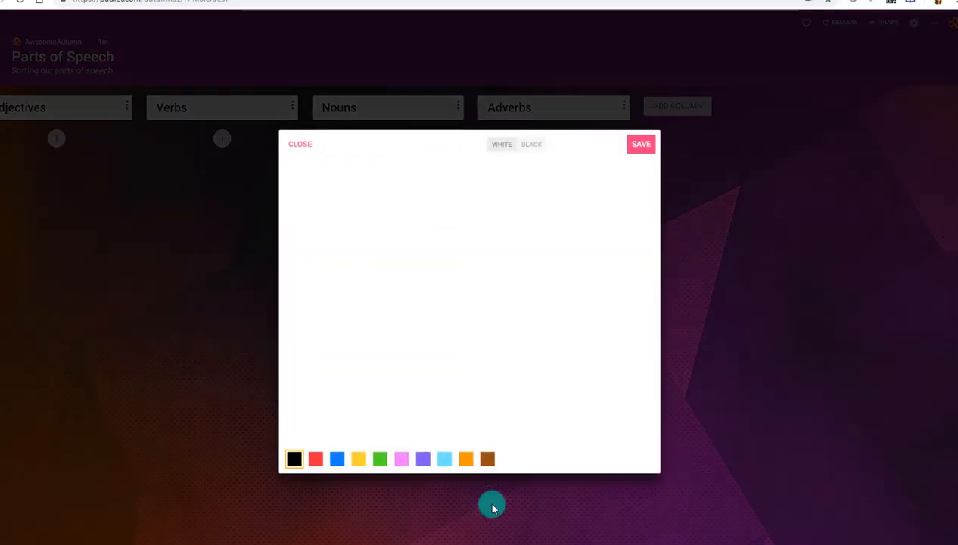
mouse_move(323, 265)
left_mouse_down()
mouse_move(304, 272)
mouse_move(355, 322)
left_mouse_up()
mouse_move(385, 265)
left_mouse_down()
mouse_move(411, 312)
mouse_move(429, 323)
left_mouse_up()
left_click_drag(424, 185, 489, 341)
left_click_drag(422, 278, 527, 258)
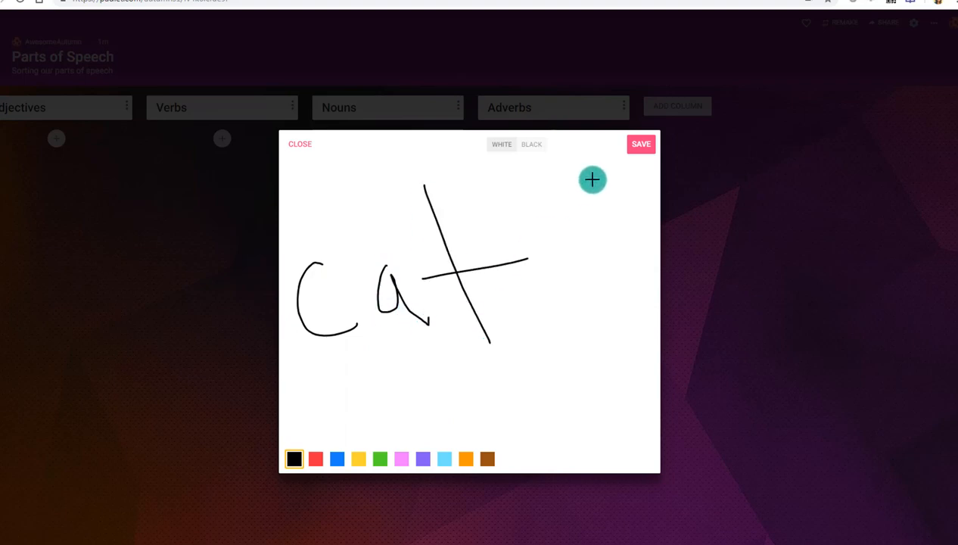
left_click(640, 144)
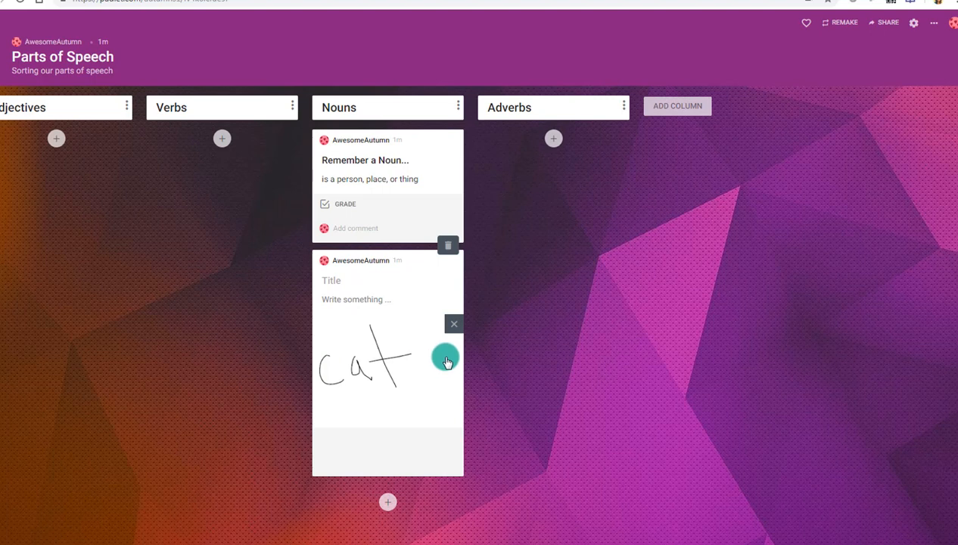
Add a post under Verbs with a Google image found for "running", showing a runner in an orange jacket on rocks.
left_click(222, 139)
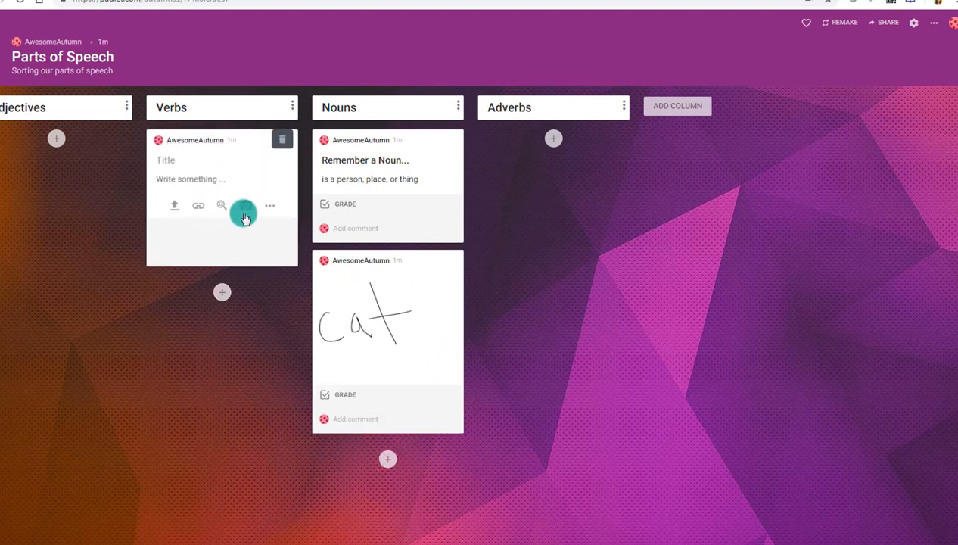
left_click(269, 205)
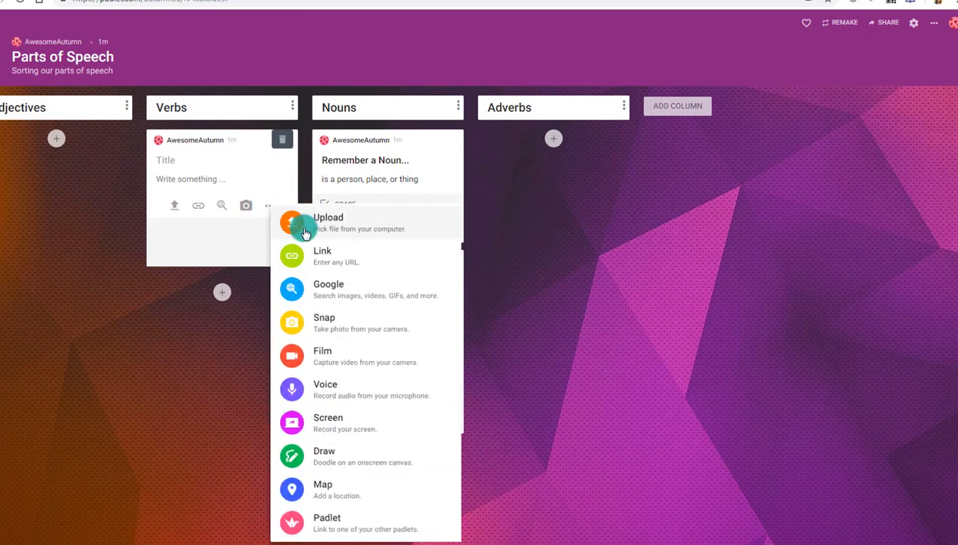
left_click(363, 335)
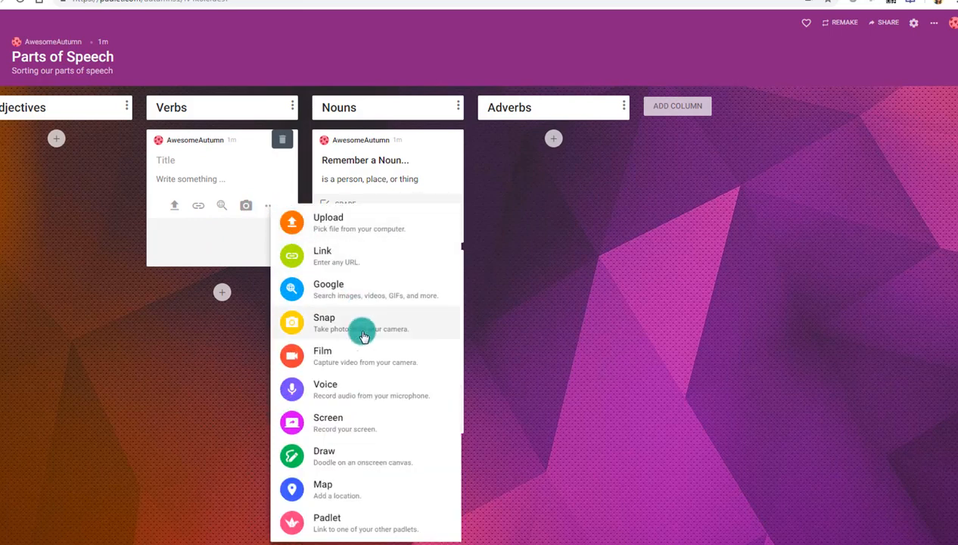
left_click(352, 294)
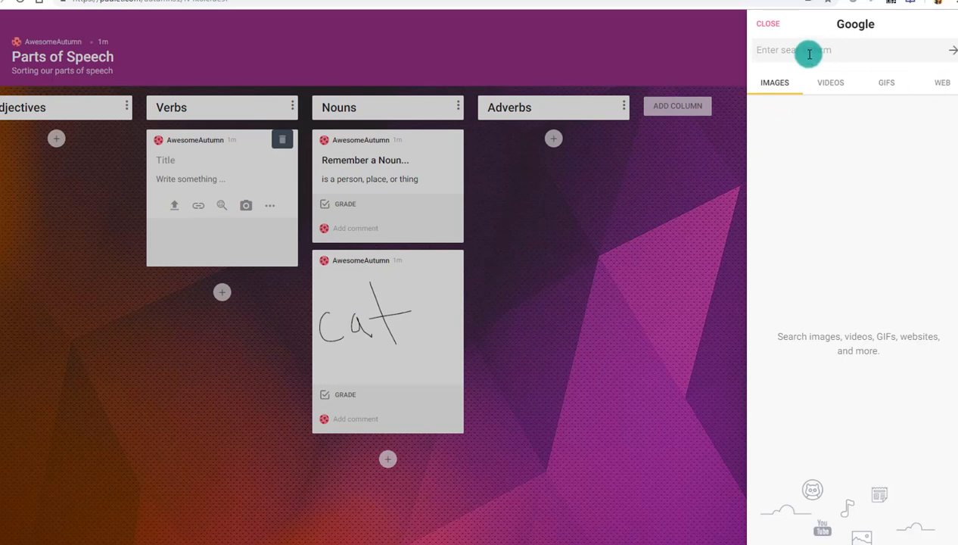
key("Return")
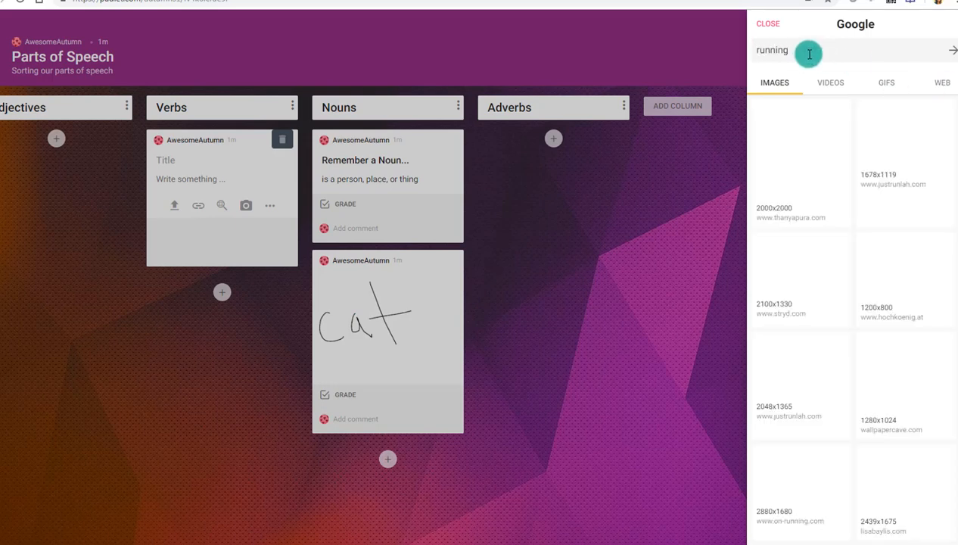
left_click(914, 120)
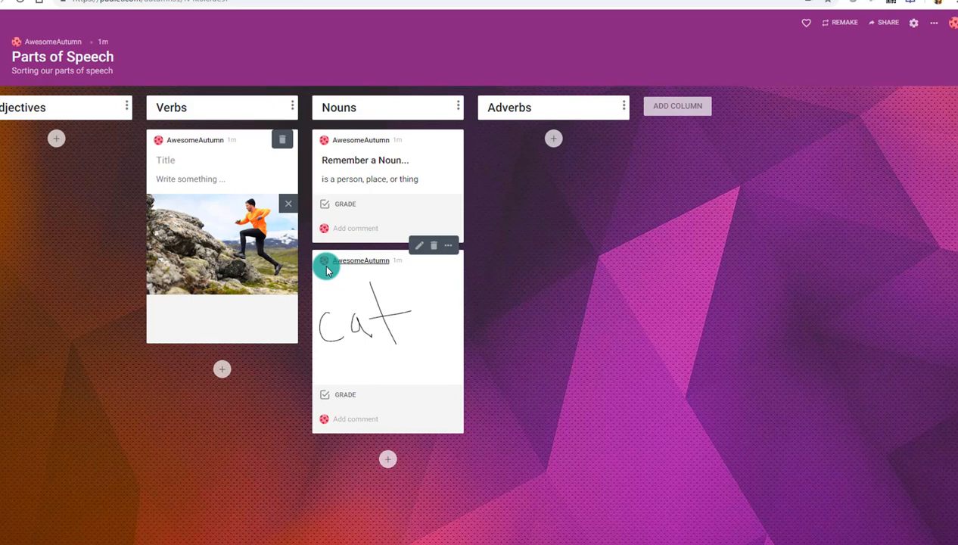
Add a post under Adjectives with the "I'm just naturally pretty" GIF from a "pretty" search, leaving Adverbs without a post.
left_click(56, 138)
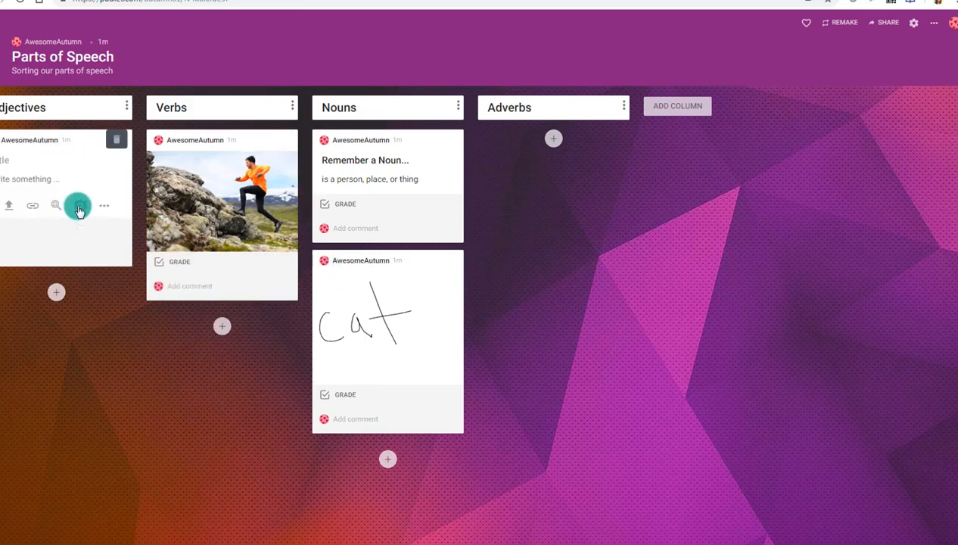
left_click(103, 206)
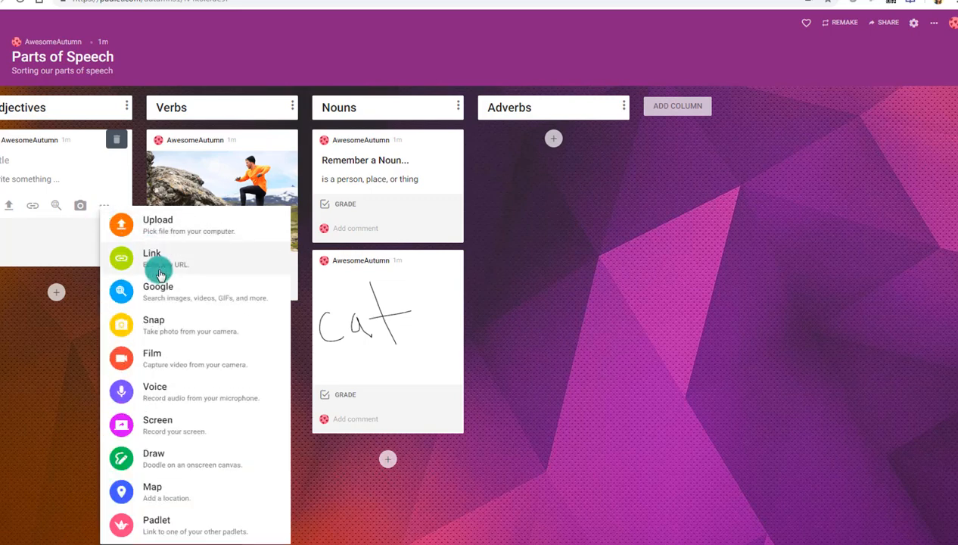
left_click(161, 288)
left_click(886, 84)
left_click(797, 53)
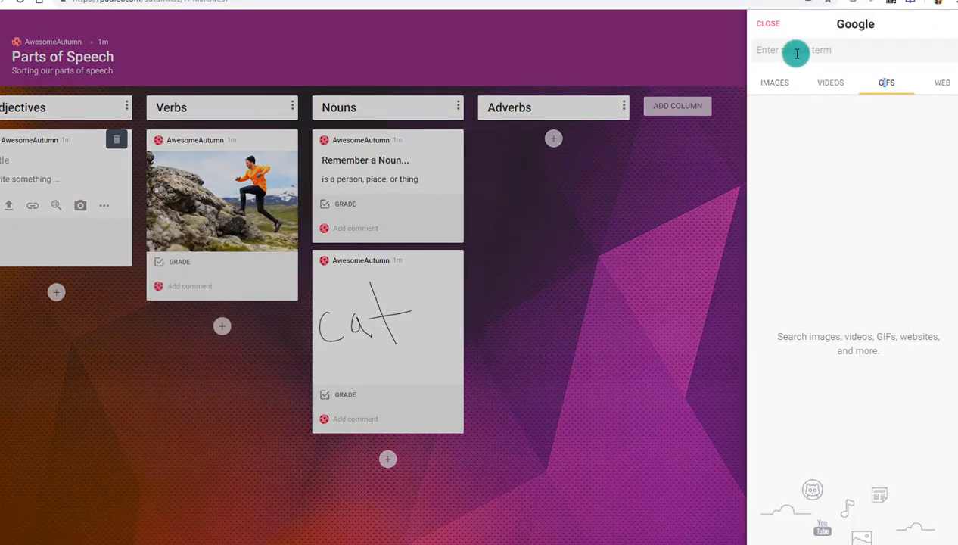
type("pretty")
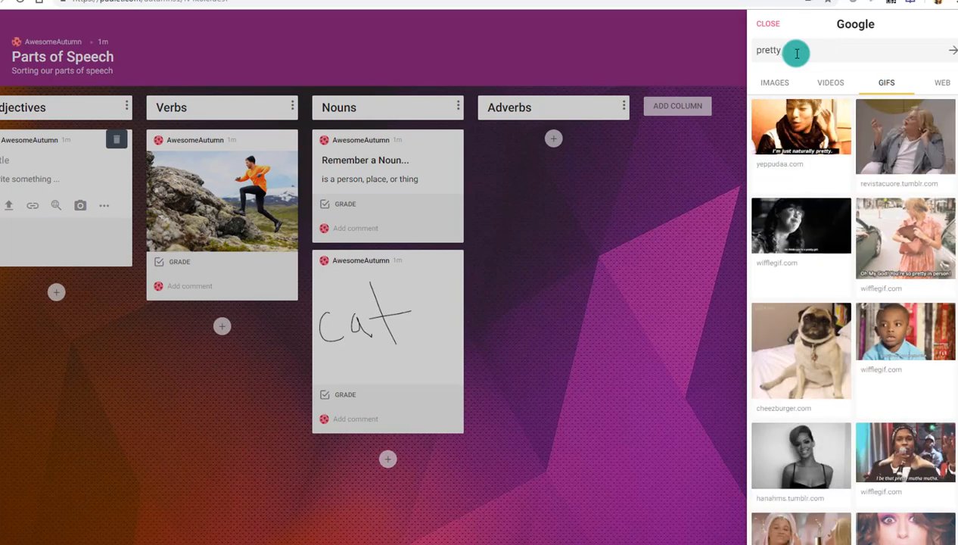
left_click(790, 121)
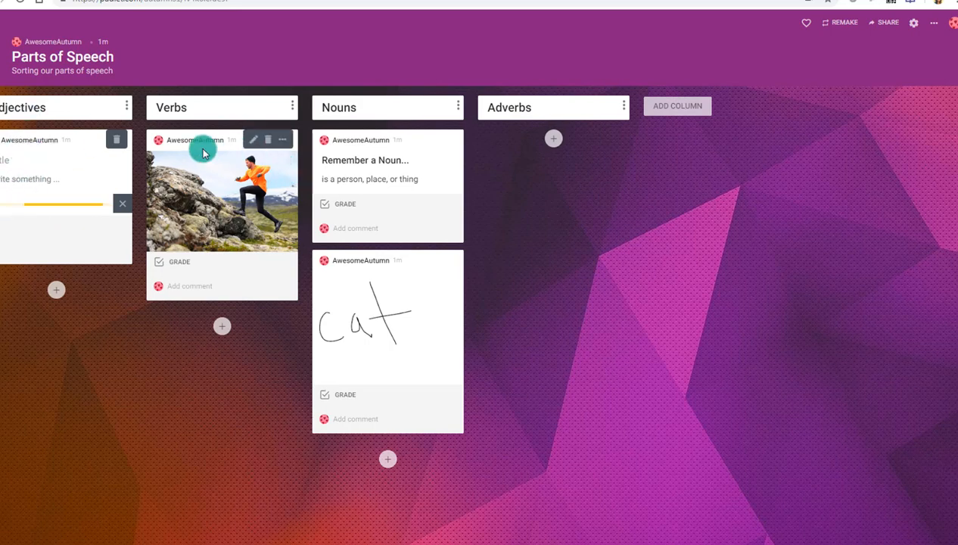
left_click(553, 148)
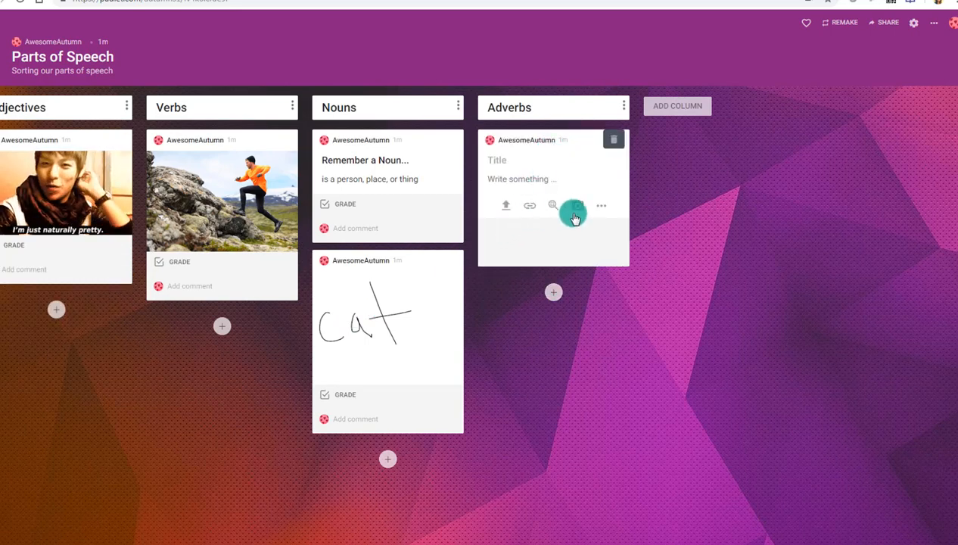
left_click(679, 254)
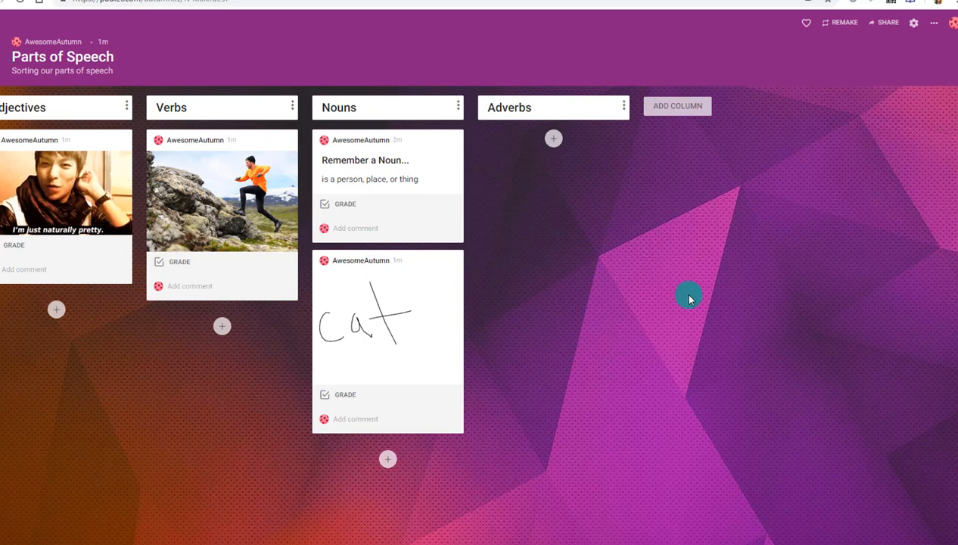
Share the padlet to Google Classroom as new material for the class Sample Section 1.
left_click(878, 24)
left_click(897, 59)
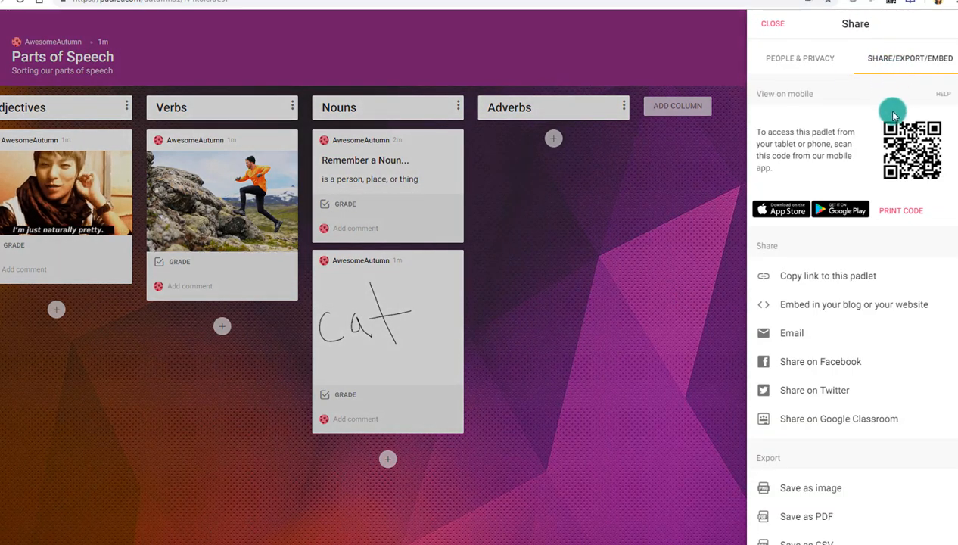
left_click(808, 279)
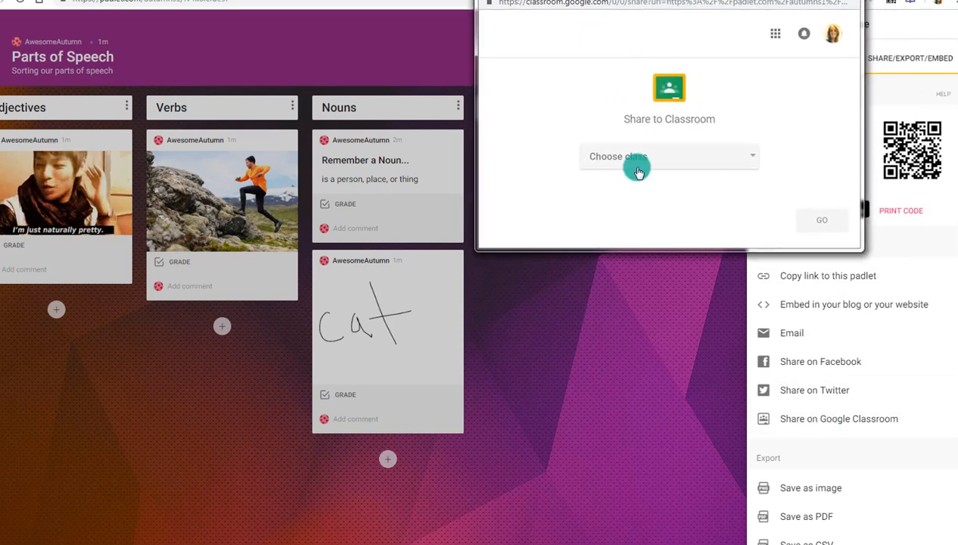
left_click(632, 161)
left_click(685, 220)
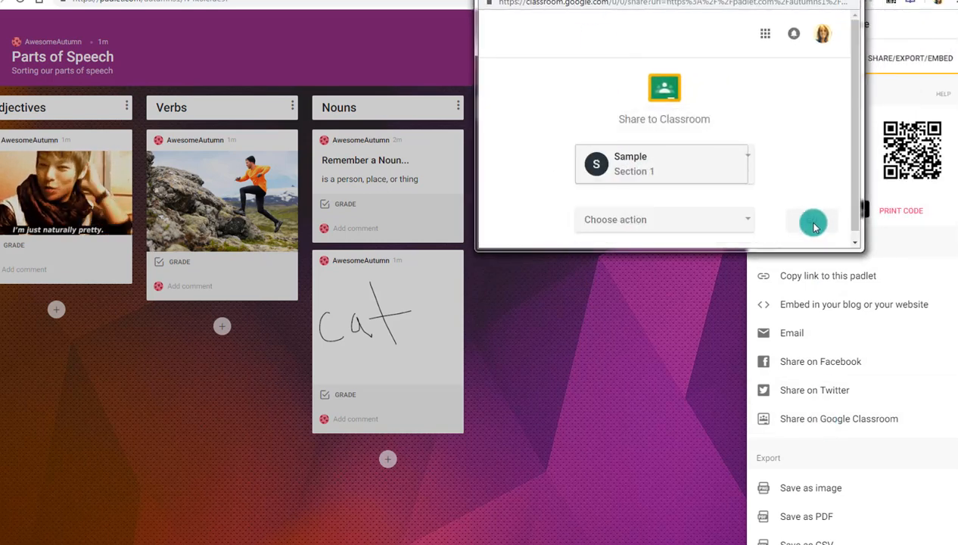
left_click(691, 217)
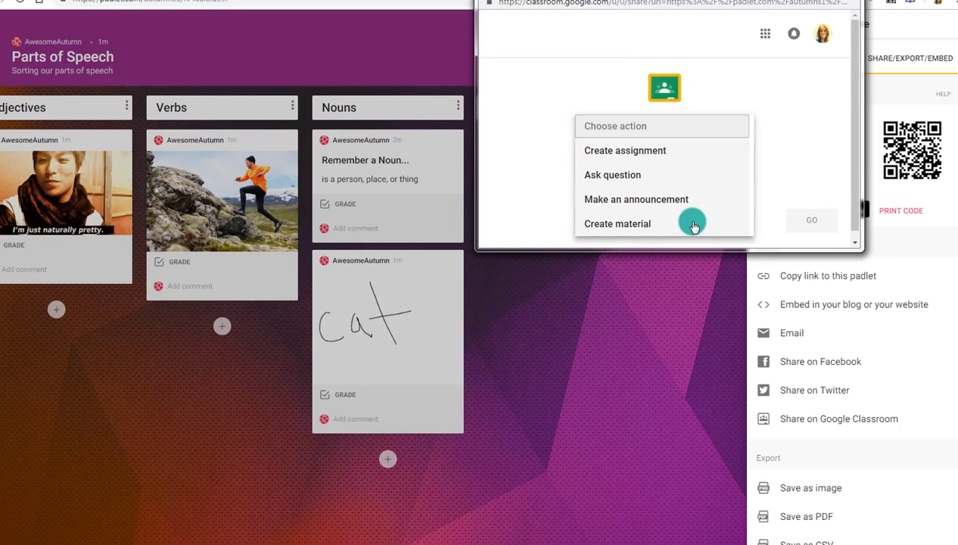
left_click(634, 227)
left_click(803, 219)
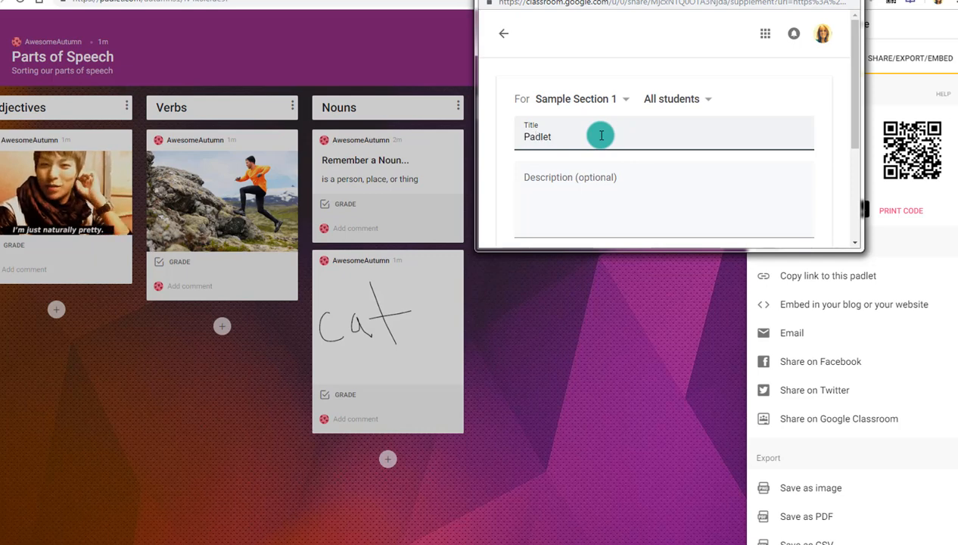
Assign the Classroom material to the Materials topic, post it, and close the sharing window.
scroll(598, 140, "down", 3)
scroll(590, 154, "down", 2)
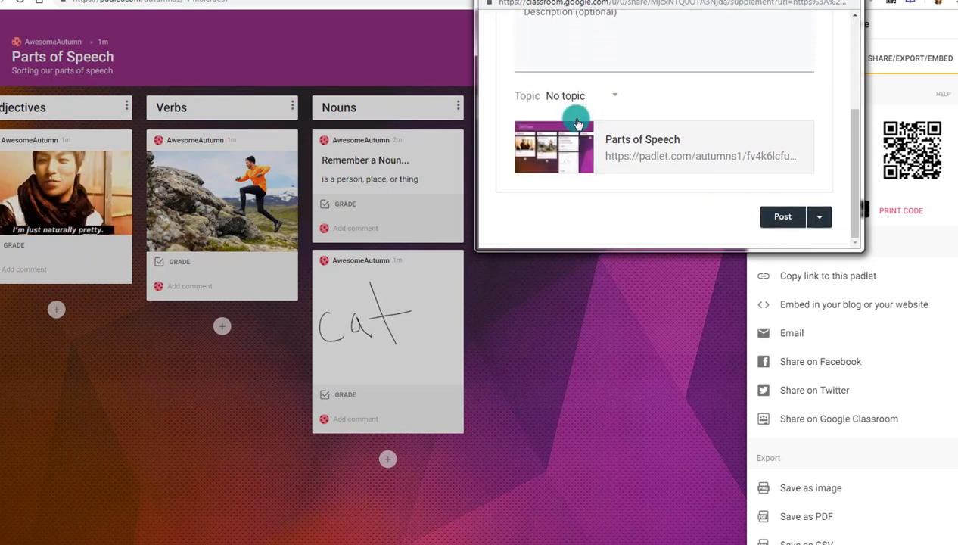
left_click(557, 96)
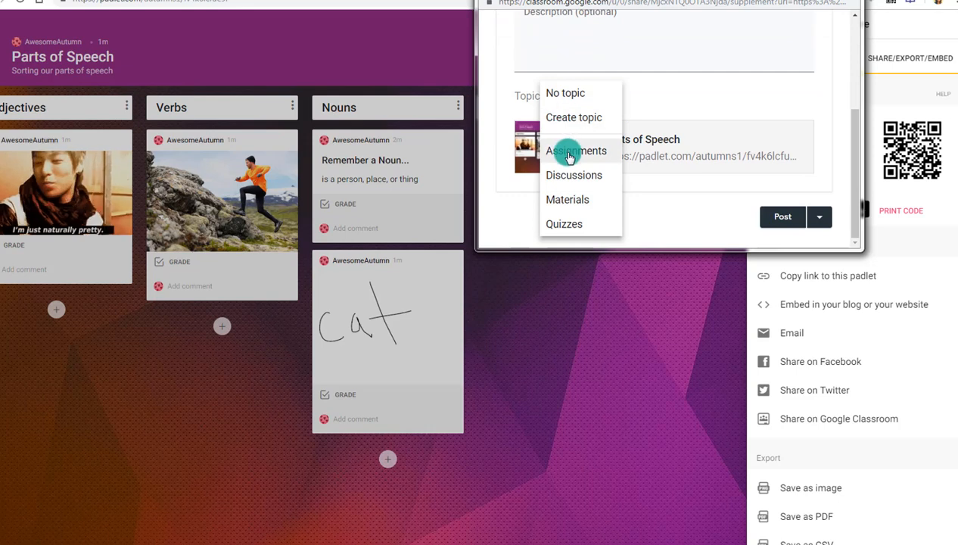
left_click(568, 199)
left_click(776, 219)
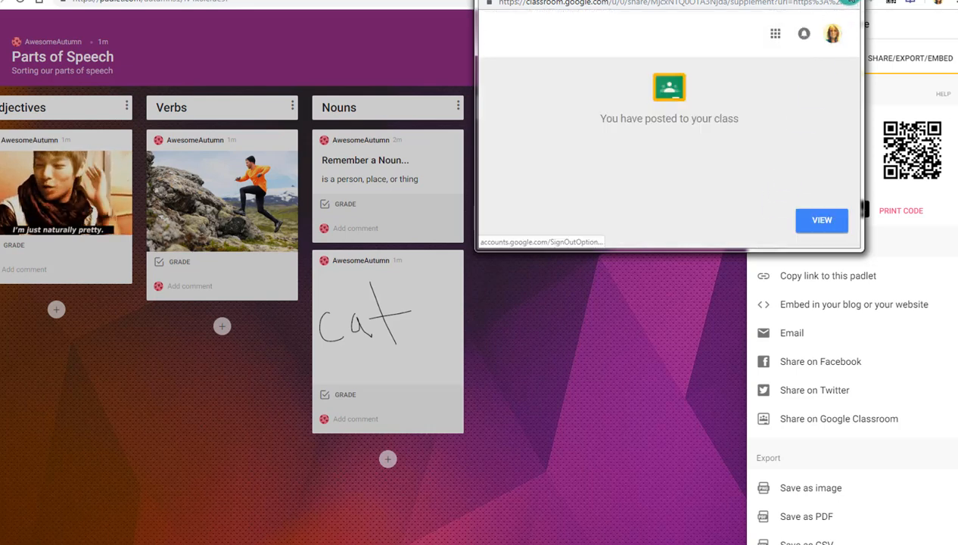
left_click(847, 1)
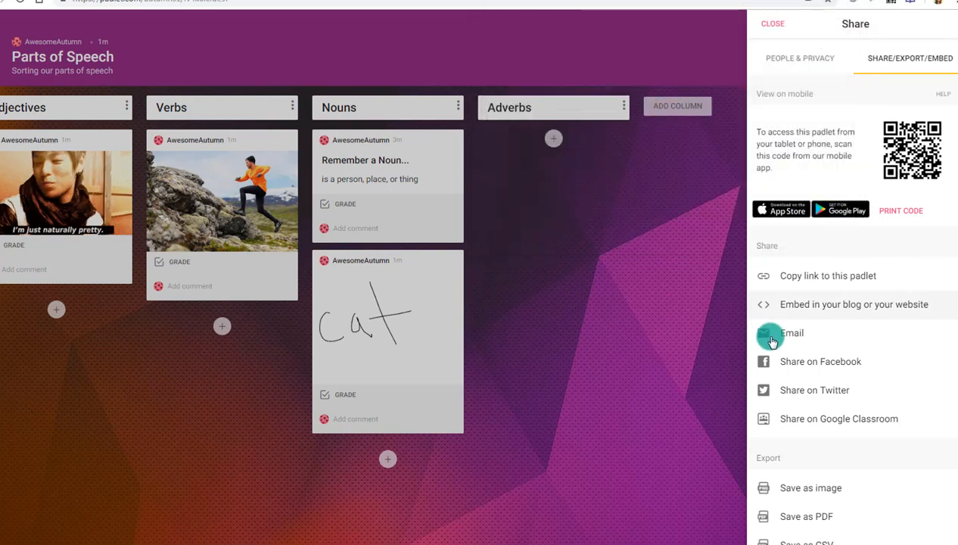
Copy the link to the Parts of Speech padlet and leave the sharing options.
left_click(804, 277)
left_click(656, 271)
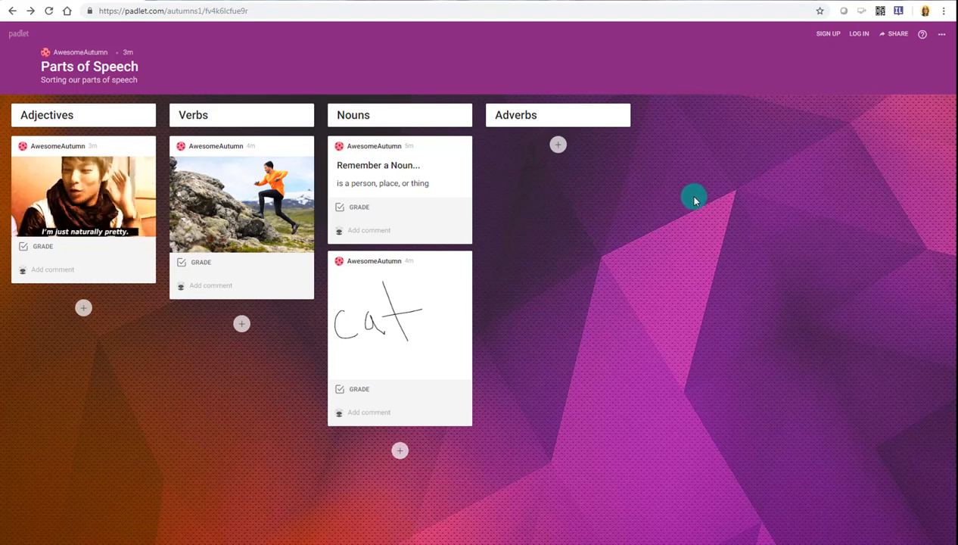
Compare the author name on a blank Adverbs post when signed out and when signed in, discarding each draft.
left_click(557, 145)
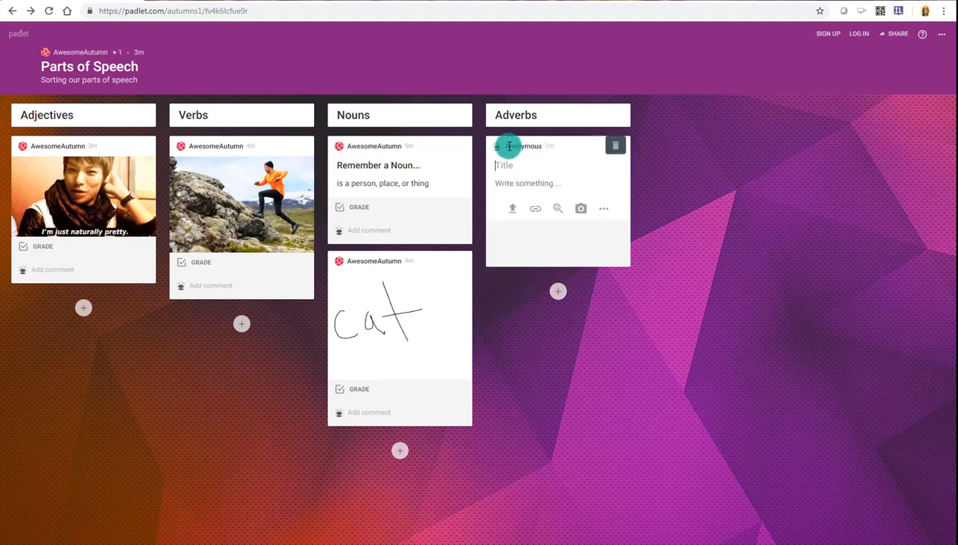
mouse_move(507, 146)
left_mouse_down()
mouse_move(532, 146)
mouse_move(513, 148)
left_mouse_up()
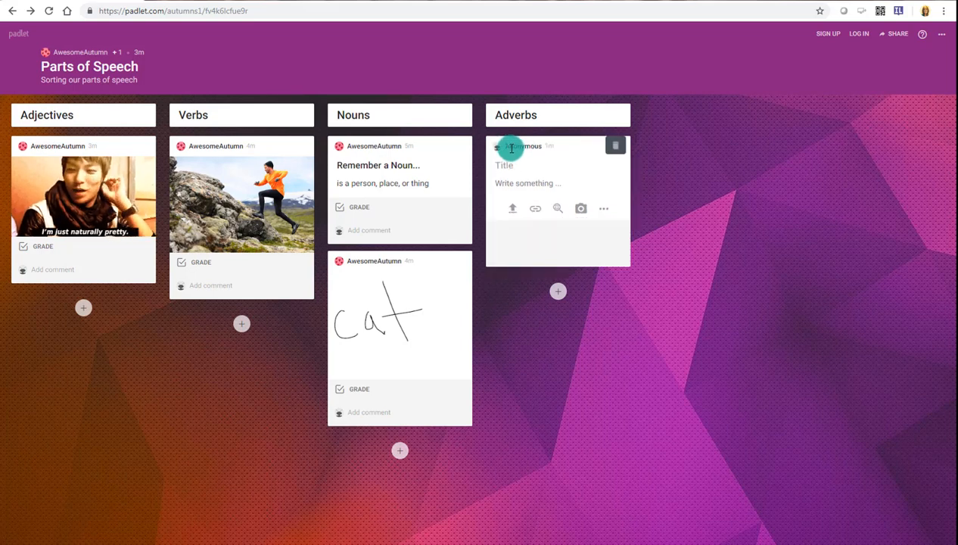
left_click(847, 286)
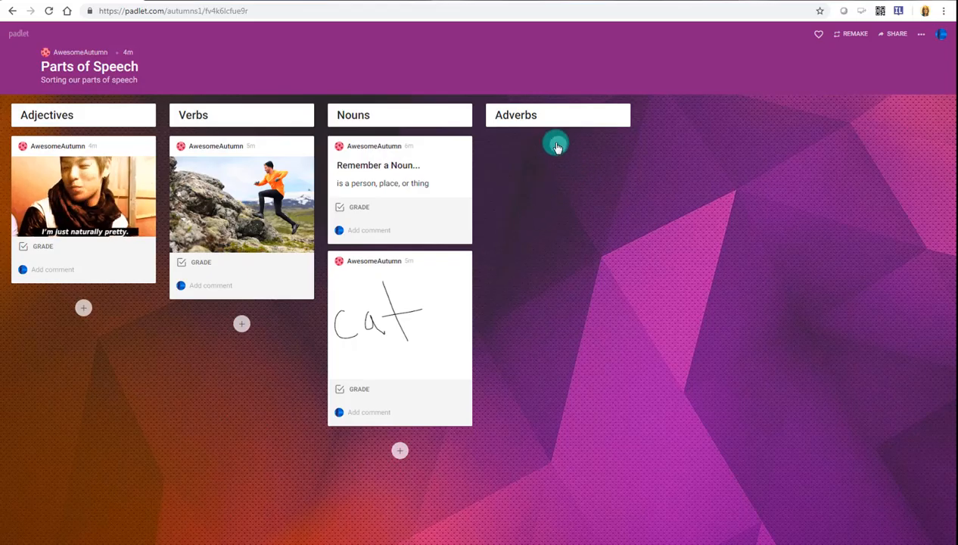
left_click(556, 144)
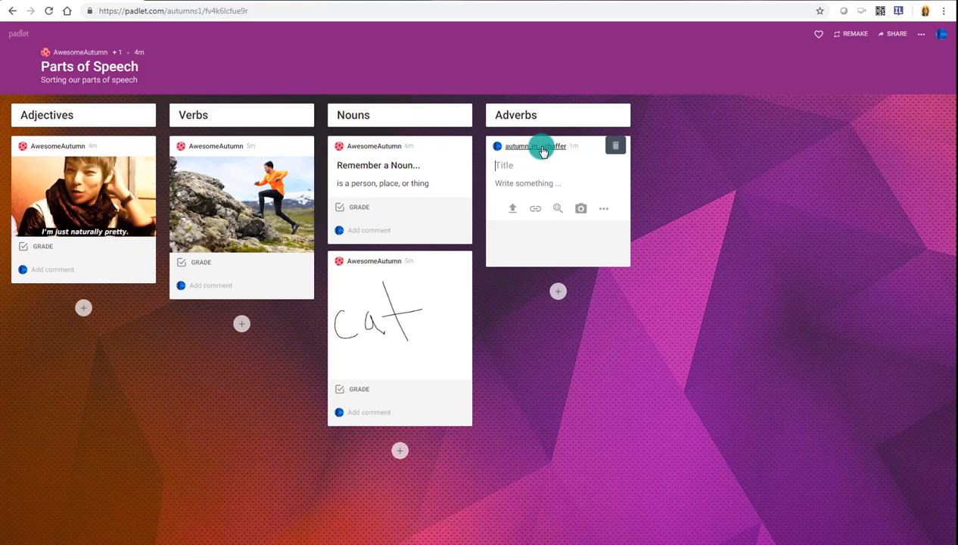
key("Escape")
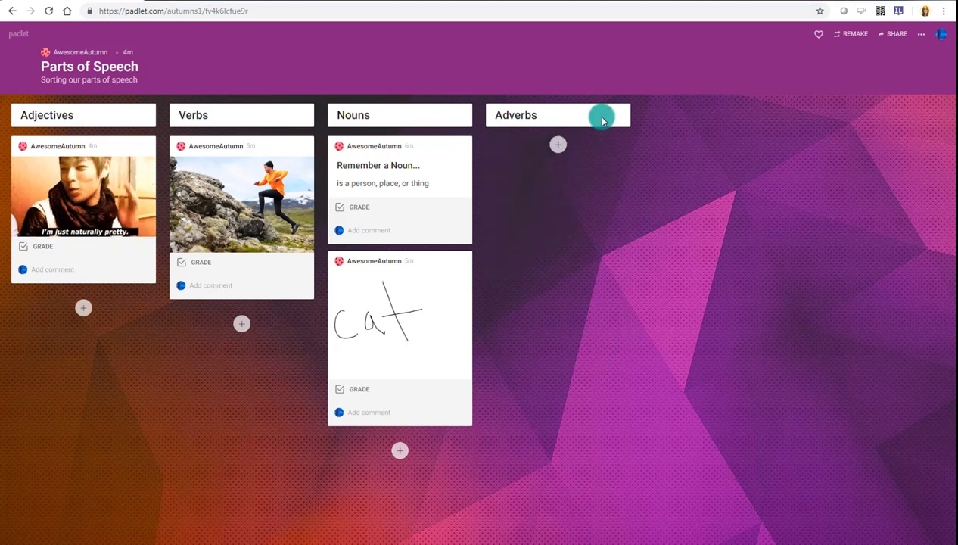
As the signed-in student, add a second post under Verbs with a freehand drawing of the word "dance".
left_click(243, 324)
left_click(286, 378)
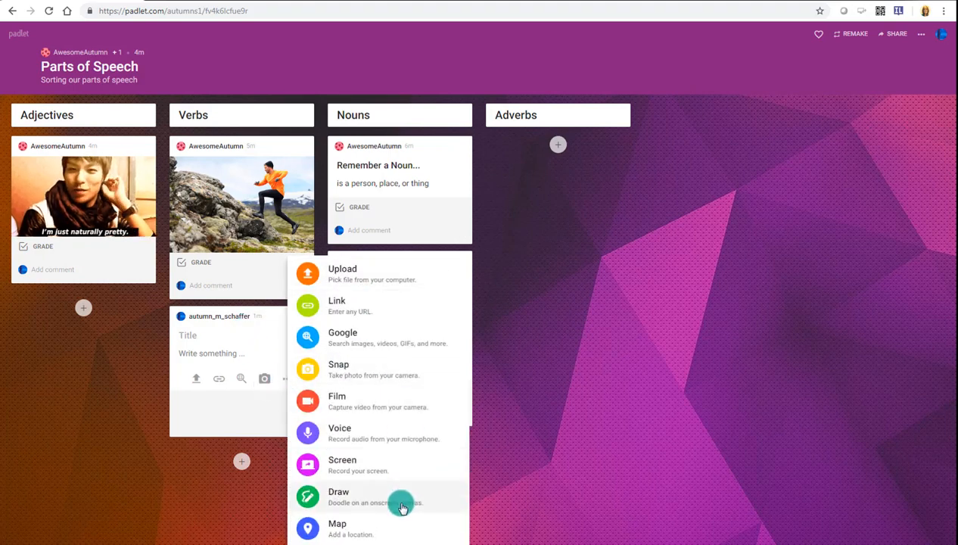
left_click(373, 495)
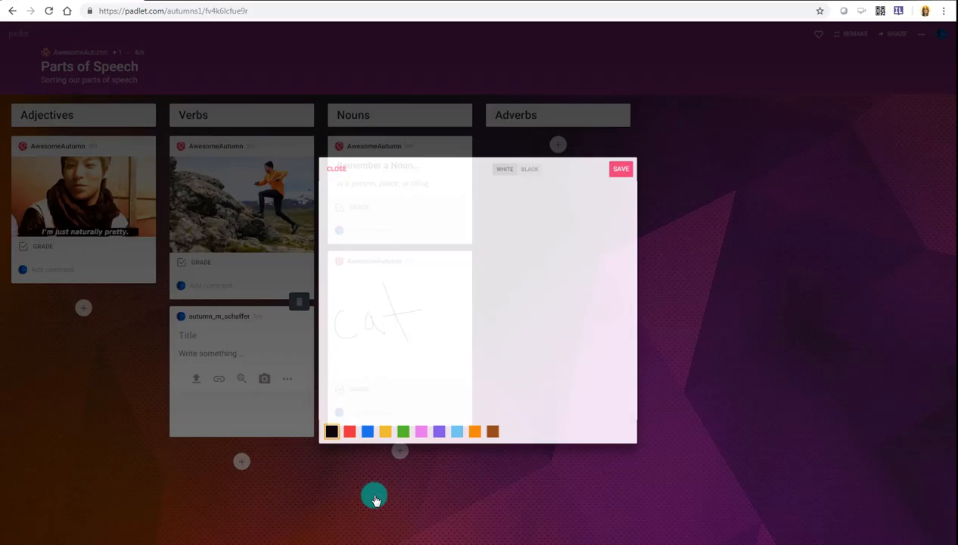
left_click_drag(347, 272, 348, 342)
left_click_drag(332, 220, 383, 336)
mouse_move(411, 286)
left_mouse_down()
mouse_move(498, 277)
mouse_move(499, 300)
mouse_move(536, 301)
mouse_move(565, 265)
mouse_move(629, 288)
left_mouse_up()
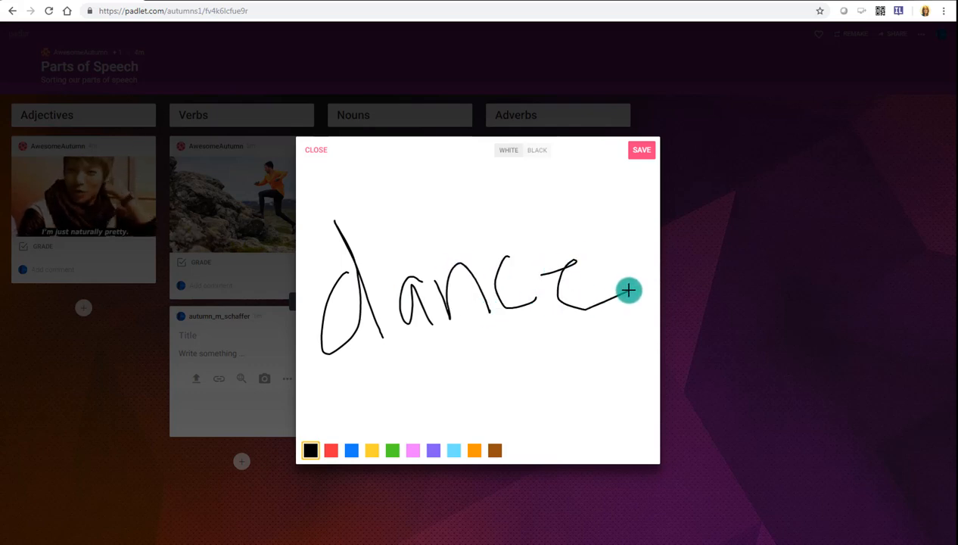
left_click(642, 151)
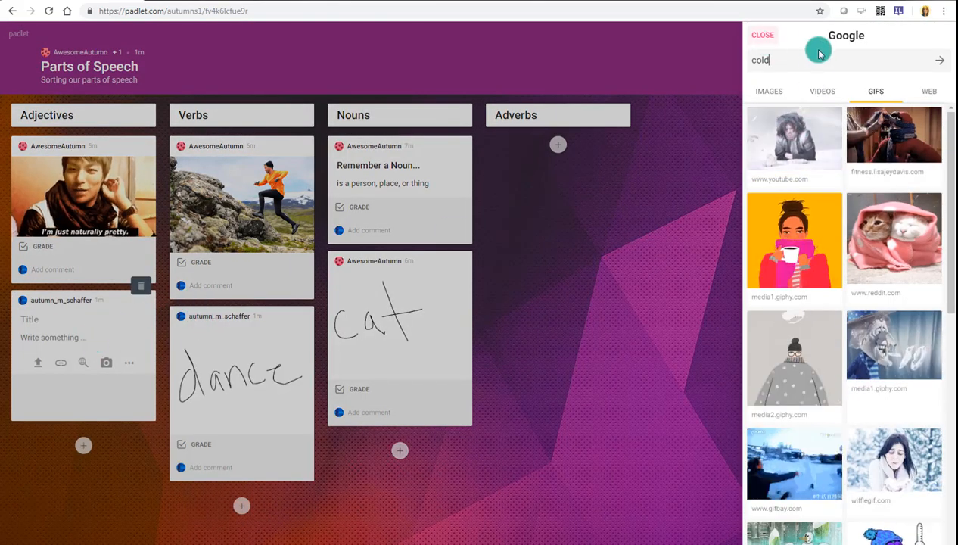
As the signed-in student, attach the first "cold" GIF result to the new Adjectives post and finish the post.
left_click(780, 138)
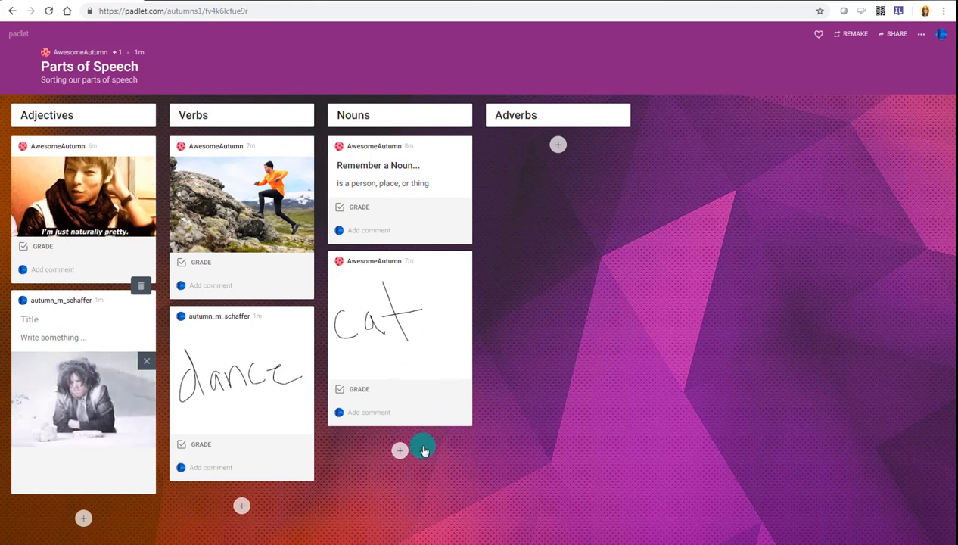
left_click(596, 331)
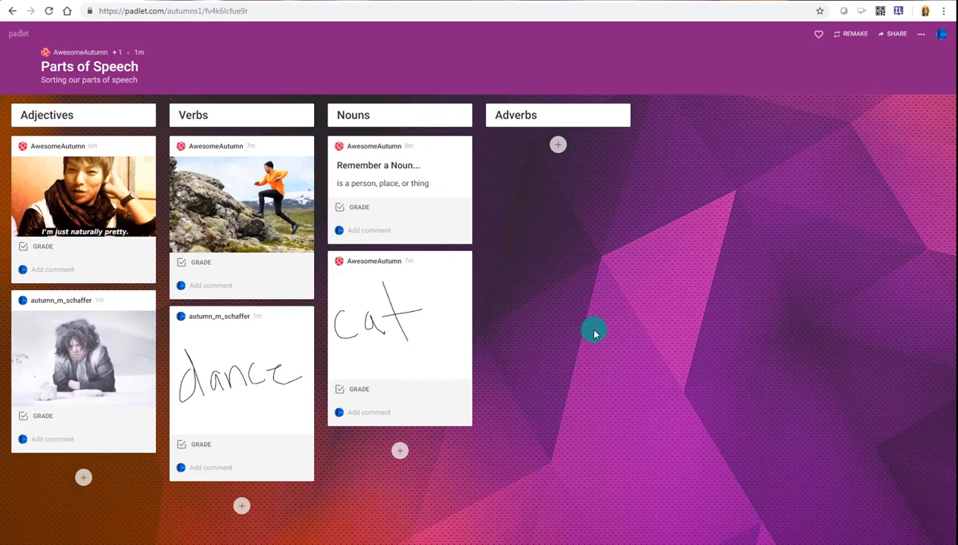
left_click(845, 34)
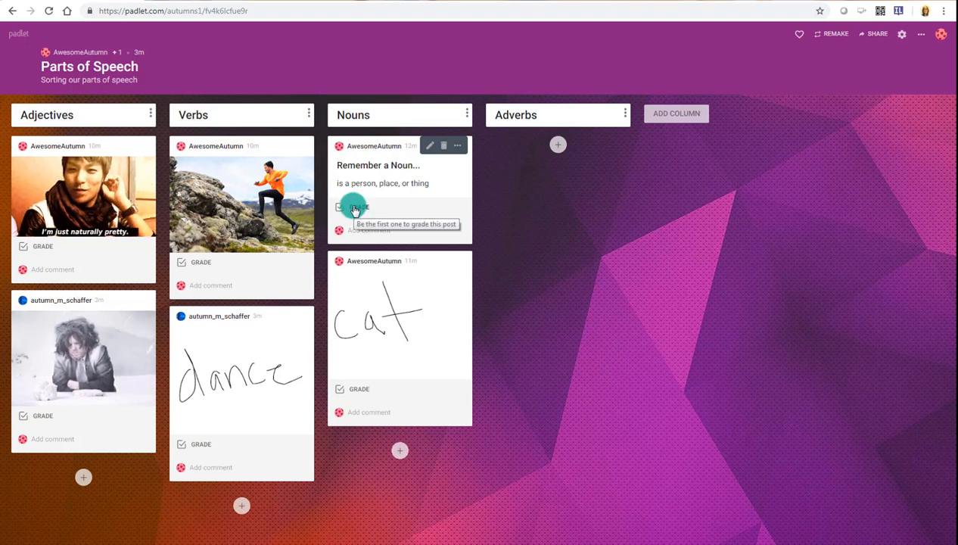
Review the Reactions setting and maximum grade in the padlet's settings, then close them.
left_click(901, 40)
scroll(858, 185, "down", 9)
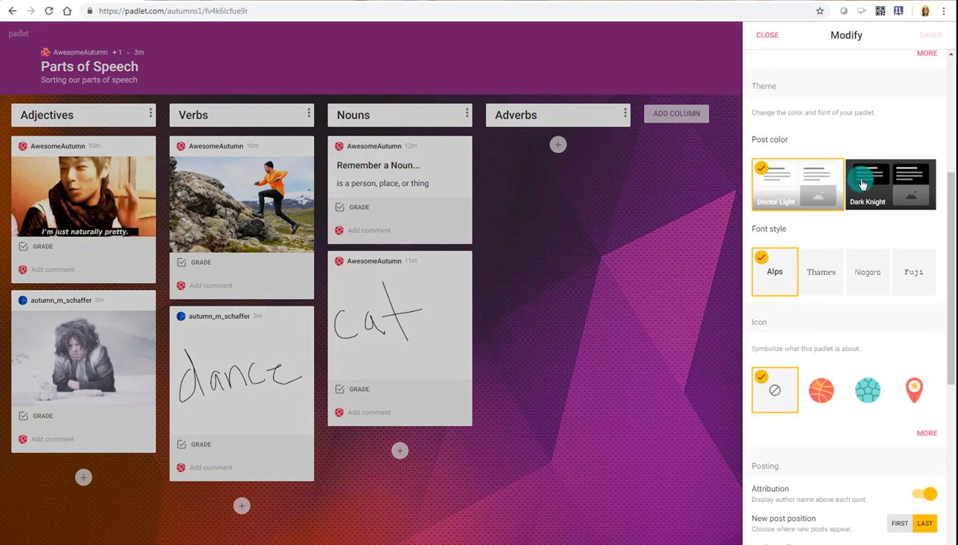
scroll(860, 181, "down", 2)
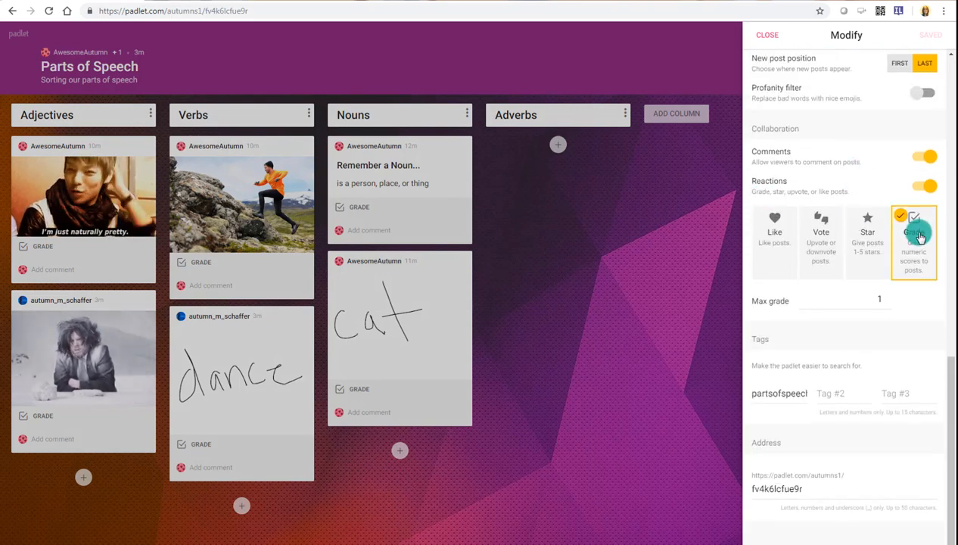
left_click(485, 236)
Give the running photo post under Verbs a grade of 1 out of 1.
left_click(194, 264)
left_click(227, 279)
left_click(227, 300)
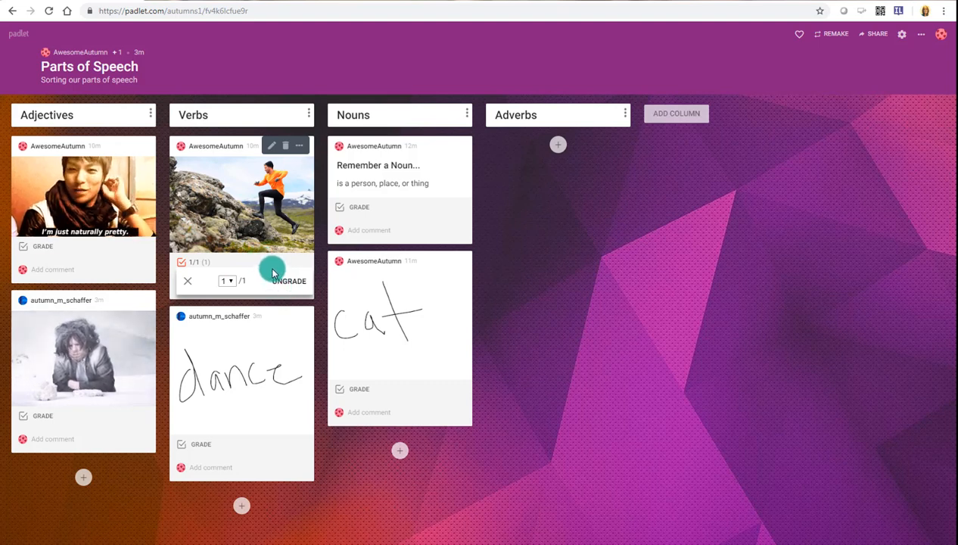
left_click(451, 289)
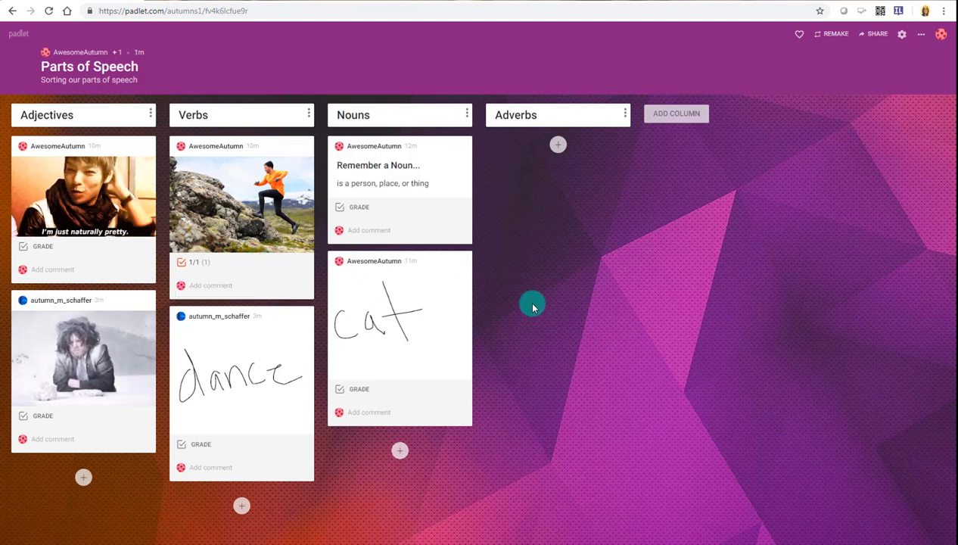
Grade the "dance" post under Verbs and the "Remember a Noun..." post under Nouns 1 out of 1 each.
left_click(195, 444)
left_click(229, 463)
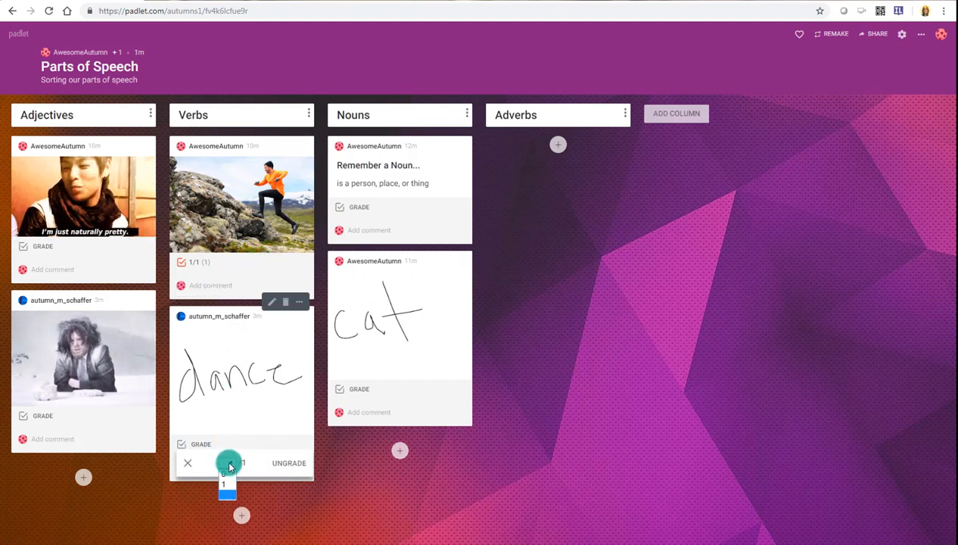
left_click(227, 482)
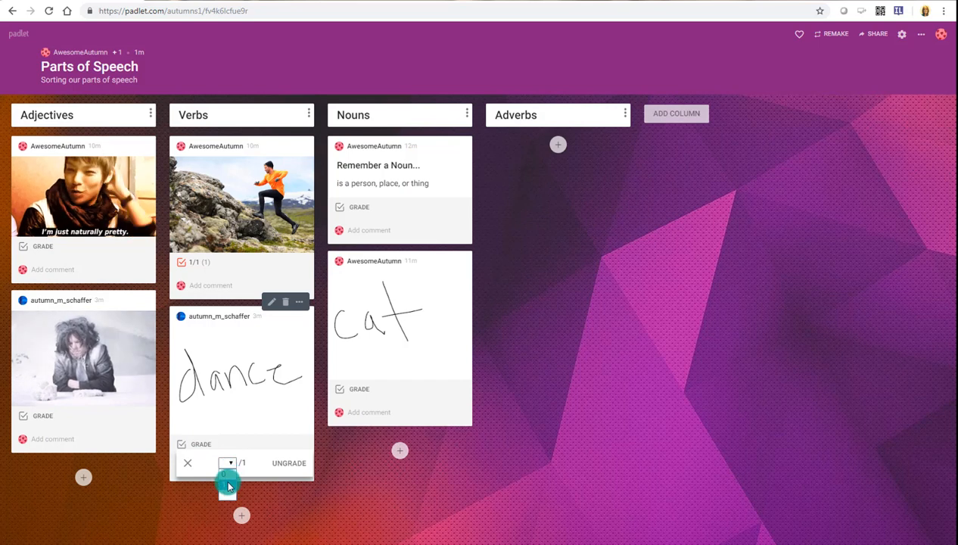
left_click(357, 206)
left_click(387, 225)
left_click(393, 242)
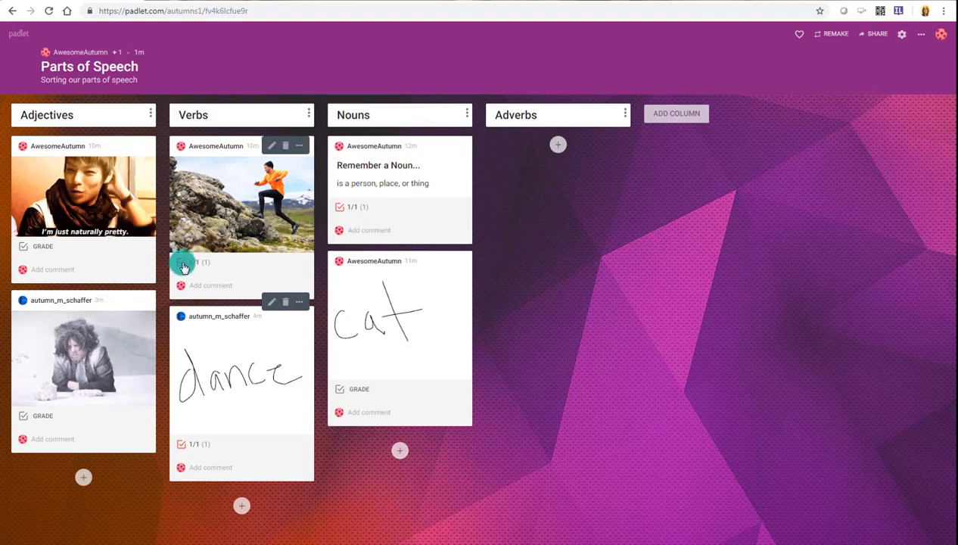
left_click(901, 34)
scroll(877, 295, "down", 9)
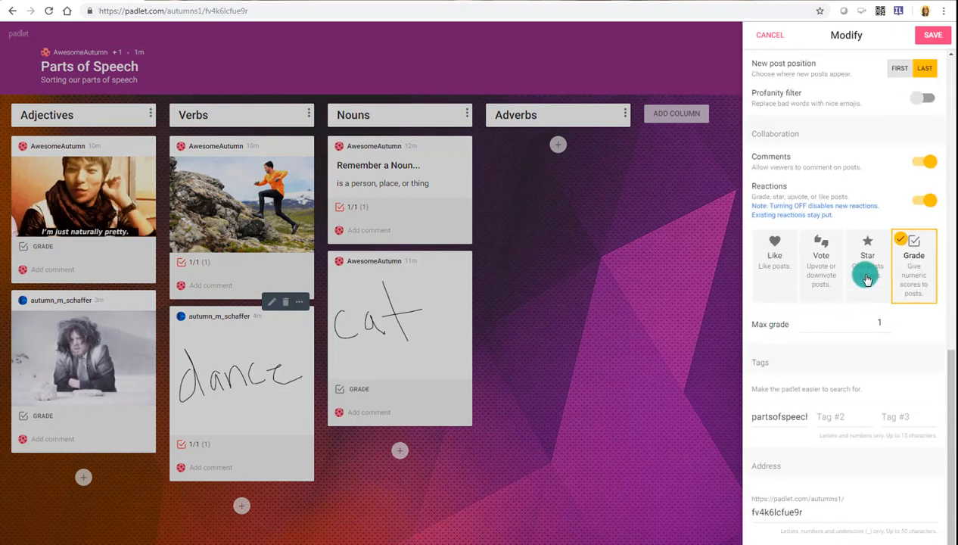
left_click(773, 270)
left_click(589, 273)
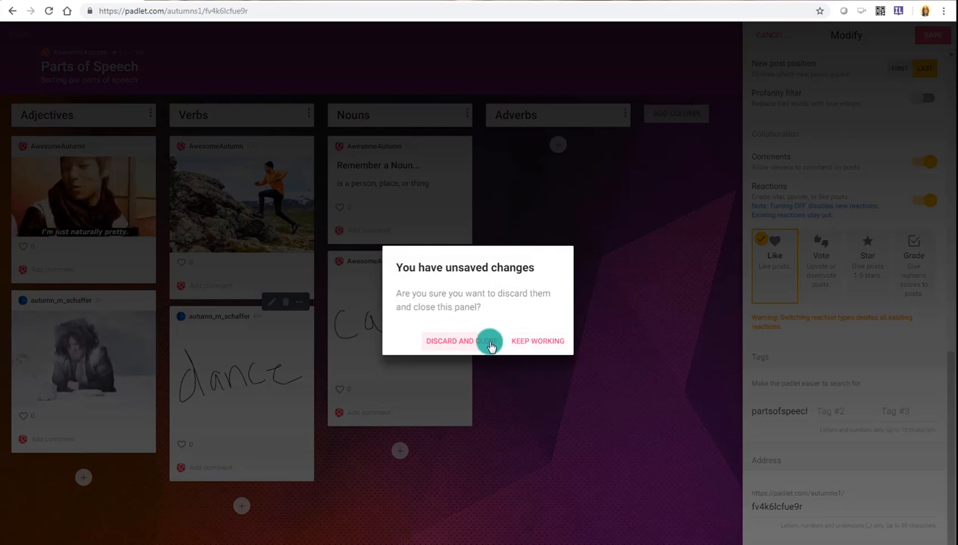
left_click(490, 342)
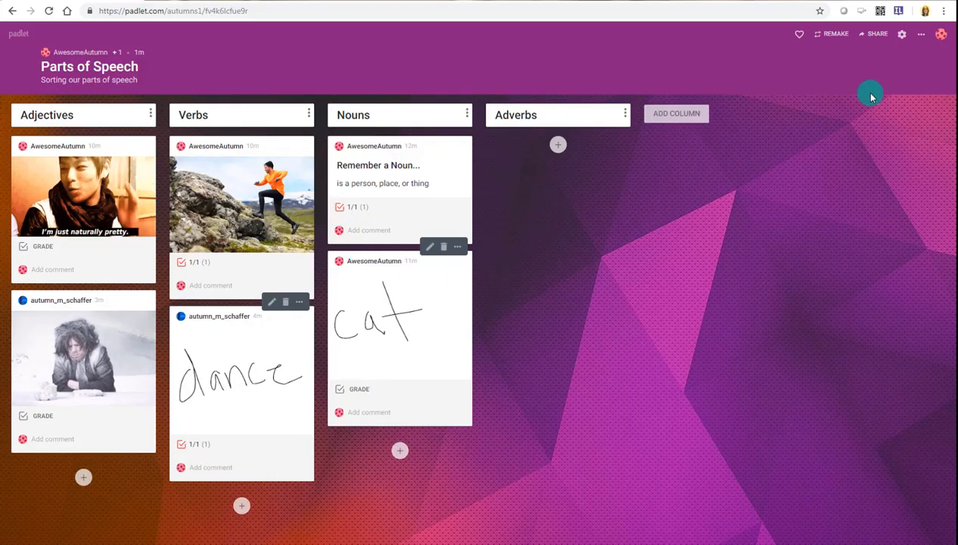
Switch the padlet's reaction type to Like, save the settings, and like the "cat" post under Nouns.
left_click(902, 34)
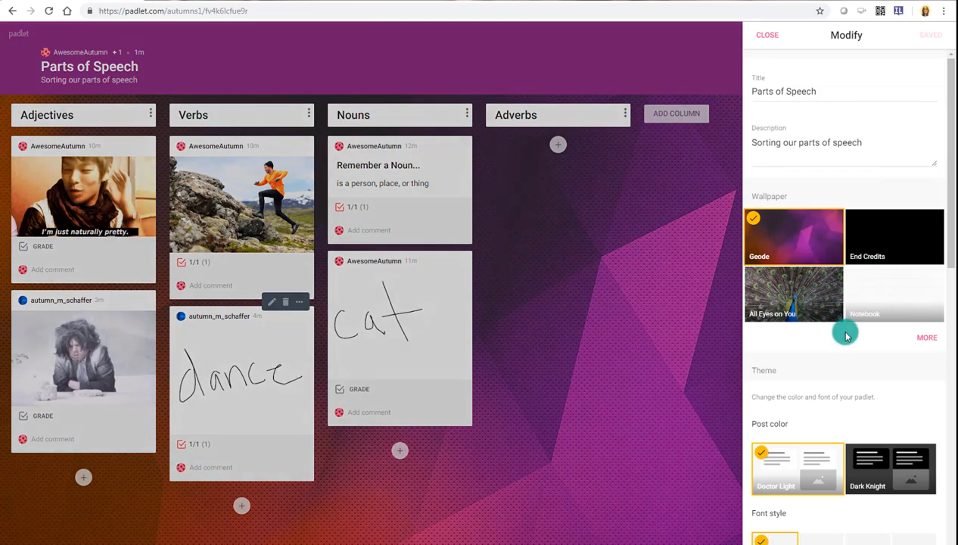
scroll(846, 335, "down", 8)
scroll(852, 327, "down", 2)
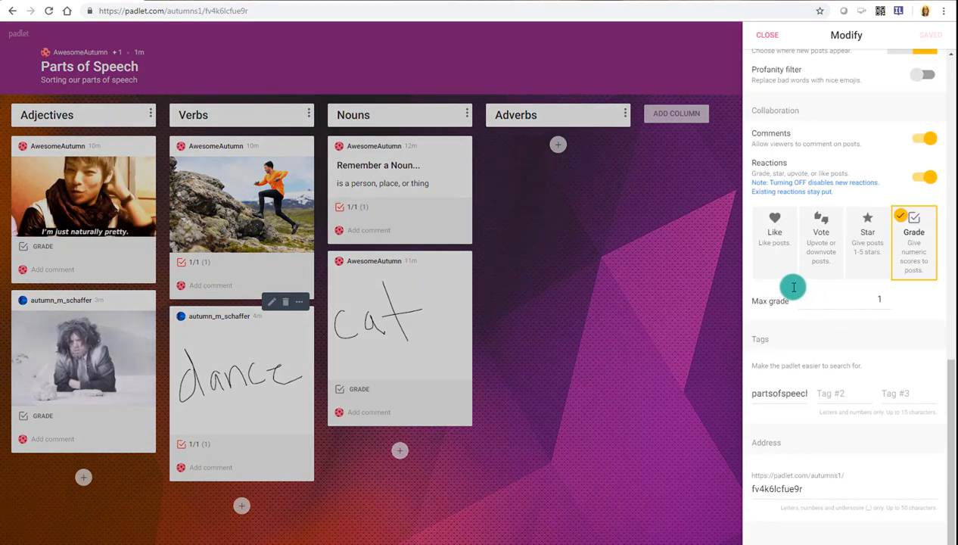
left_click(764, 239)
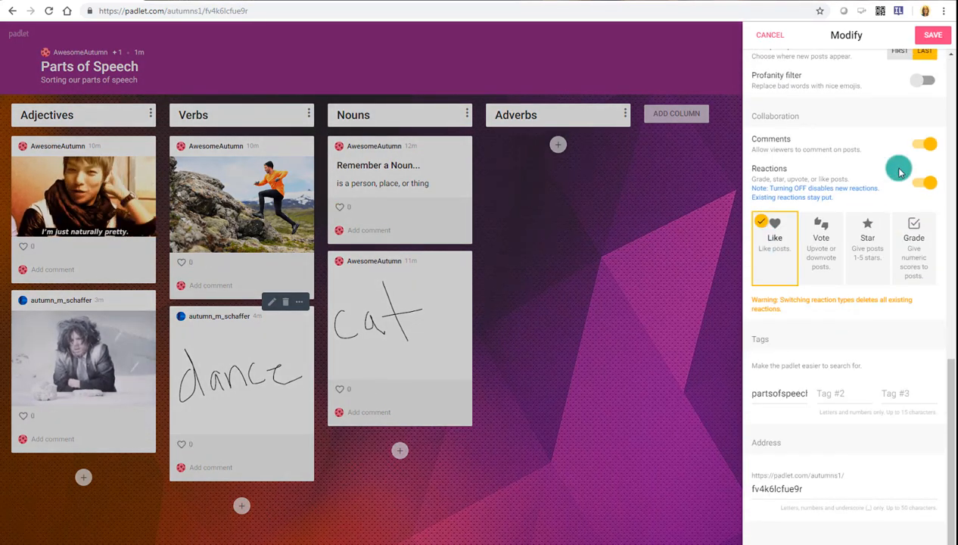
left_click(931, 35)
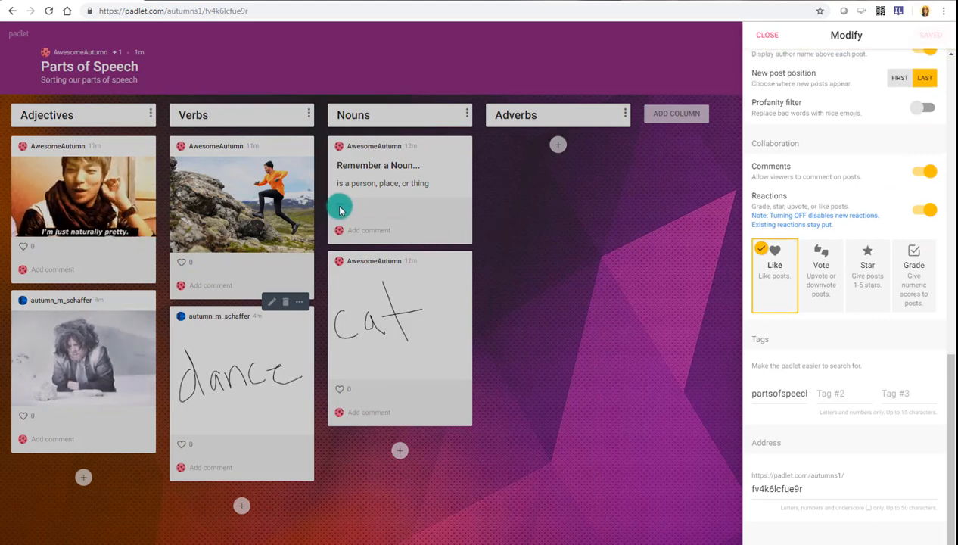
left_click(341, 394)
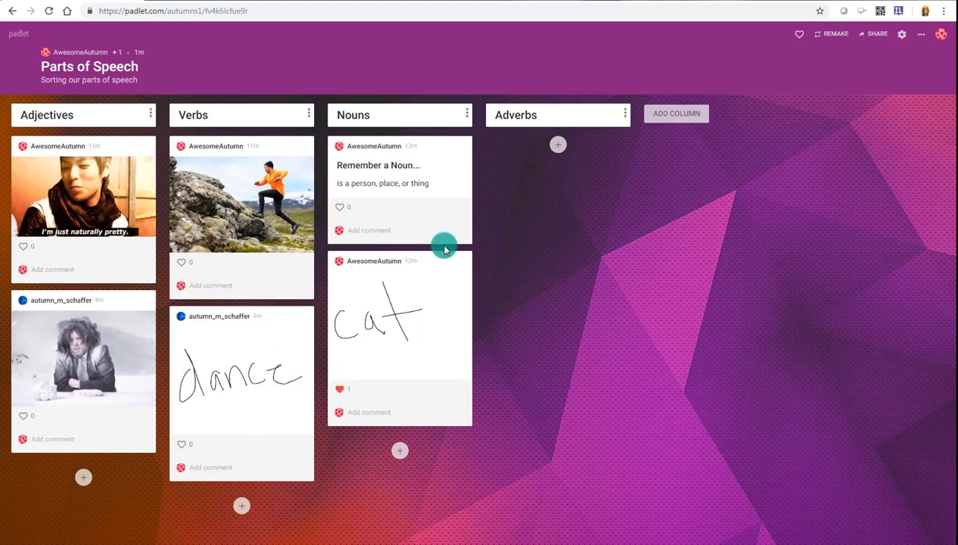
Comment "is this cold?" on the student's snow GIF post and "my fav adj!" on the first Adjectives post.
left_click(202, 470)
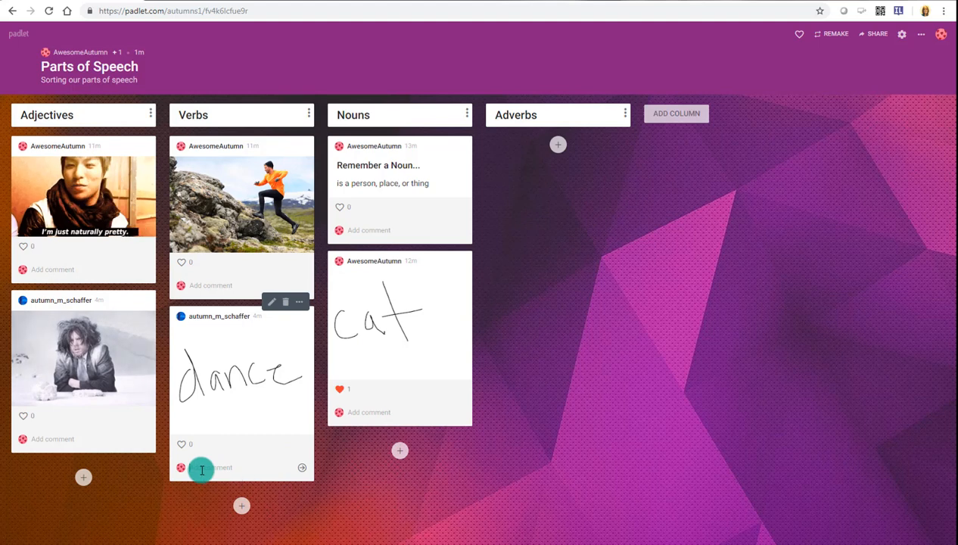
left_click(76, 439)
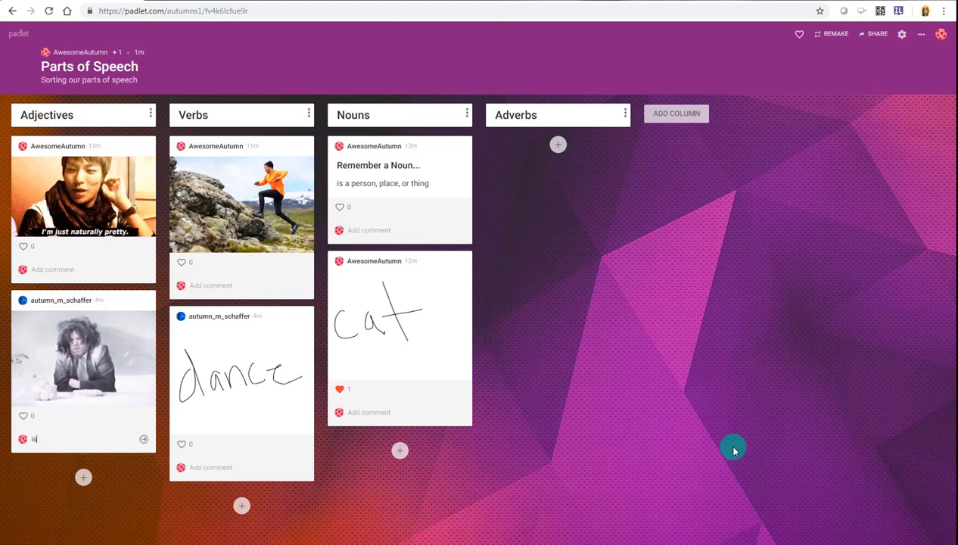
type("is this cold?")
key("Return")
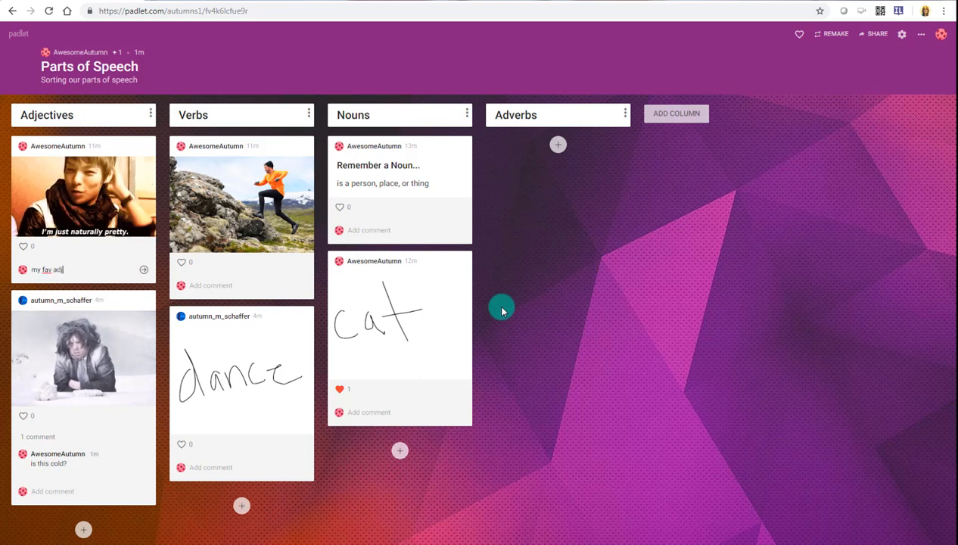
type("!")
key("Return")
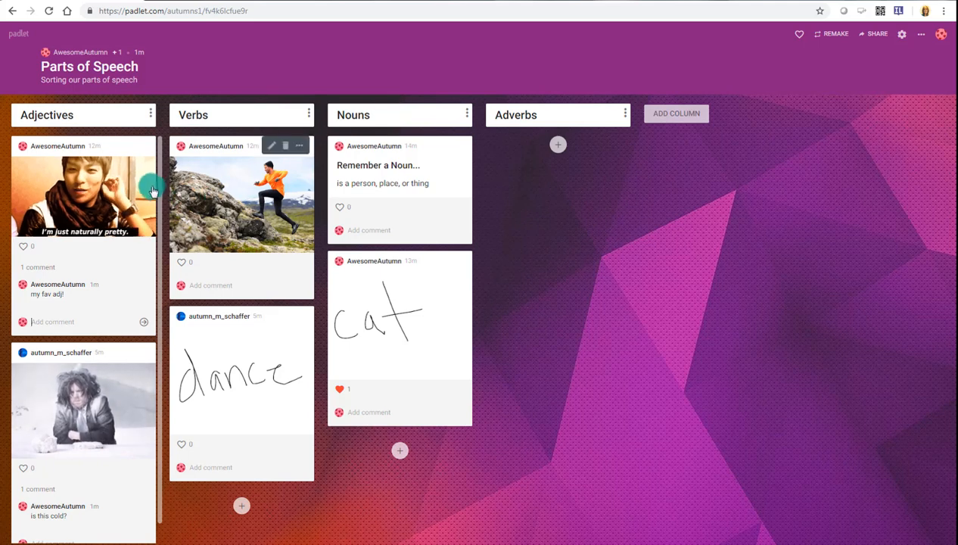
Look through the commented Adjectives posts, start a blank post below "dance" under Verbs, and leave it empty.
scroll(164, 212, "down", 1)
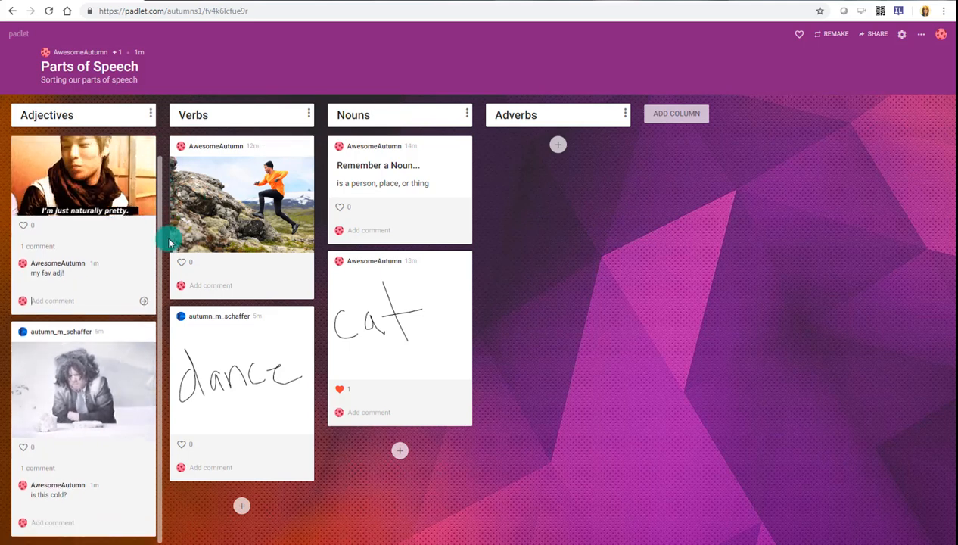
scroll(168, 182, "up", 1)
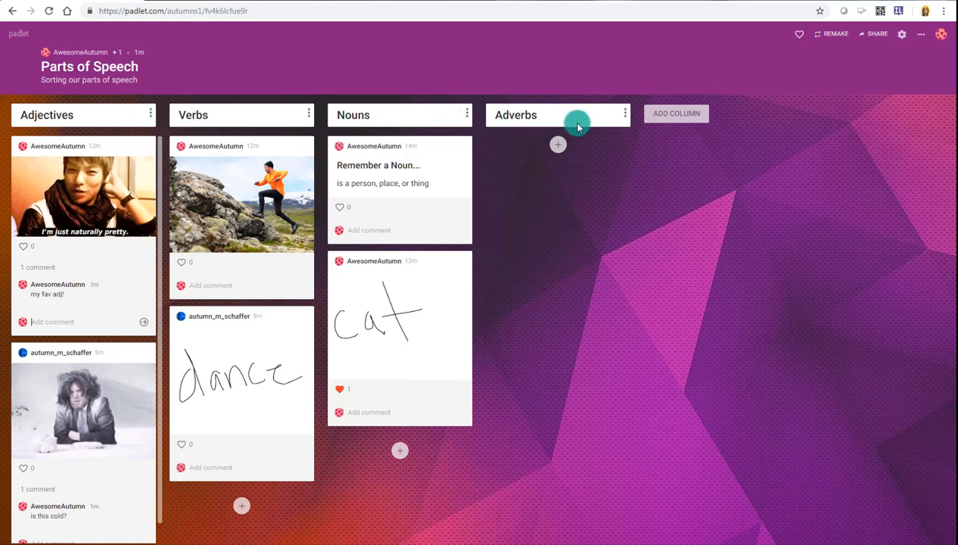
left_click(242, 505)
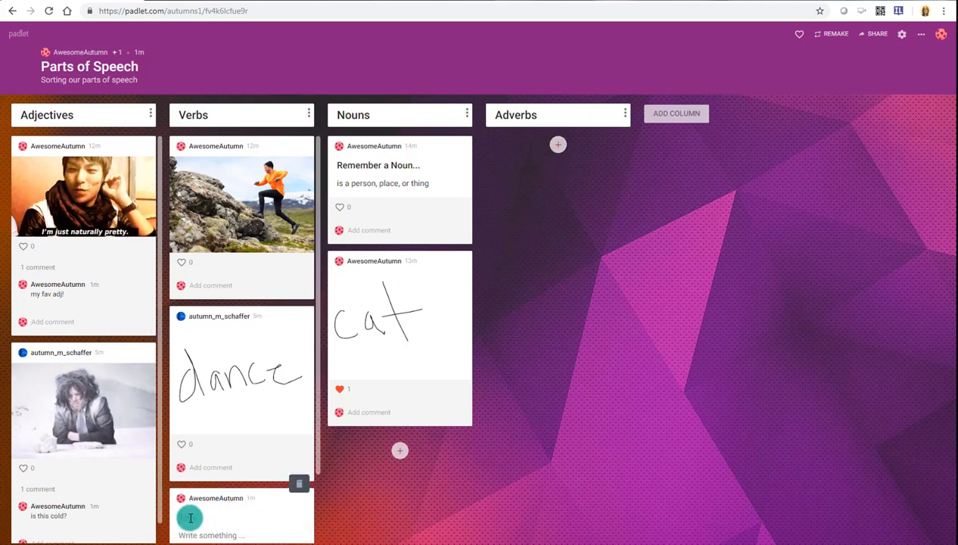
left_click(345, 533)
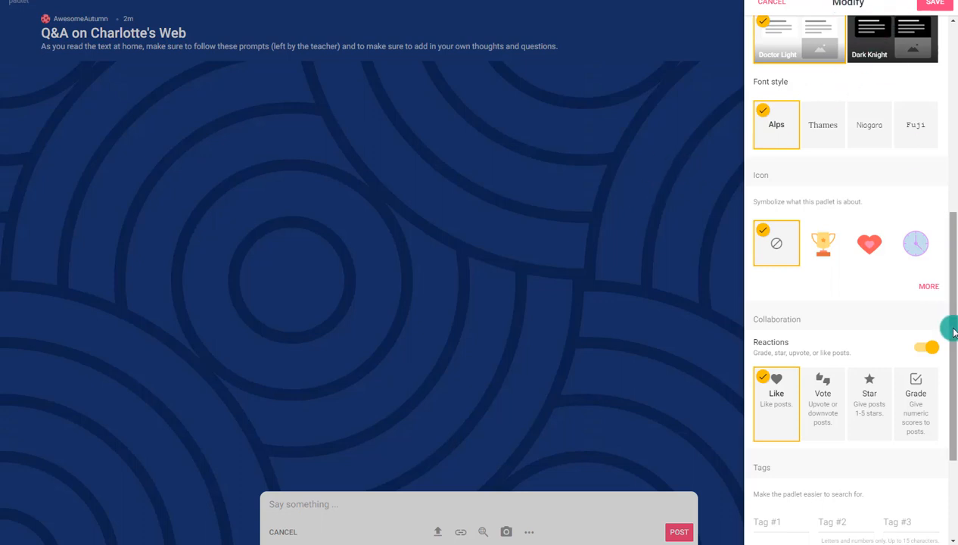
Review the title, description and wallpaper settings of the Q&A on Charlotte's Web padlet and save them.
left_click_drag(947, 325, 920, 58)
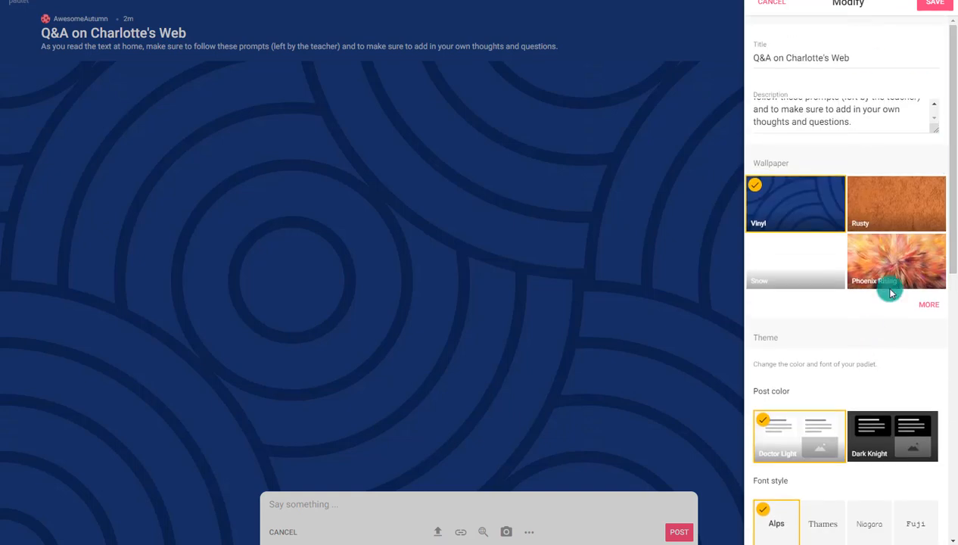
left_click(934, 4)
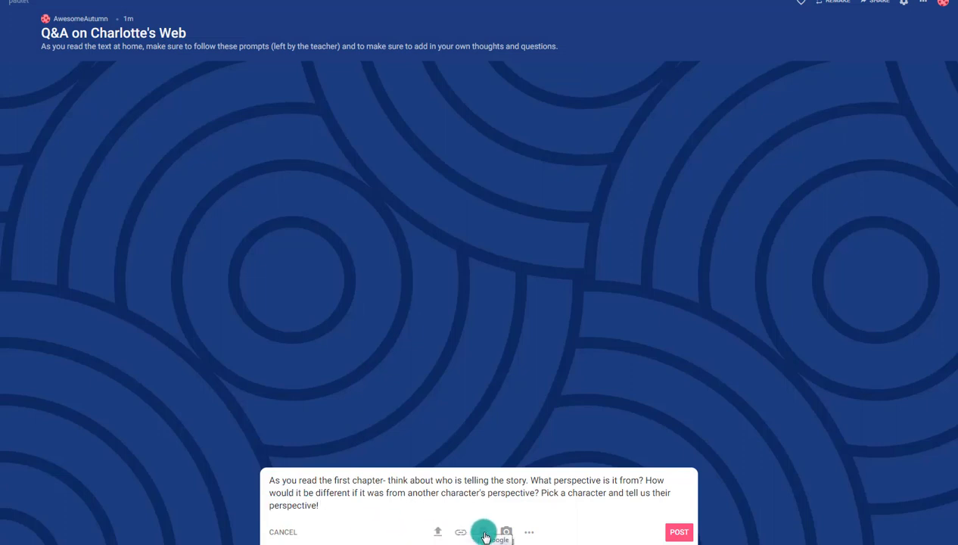
Attach a piglet photo from a Google image search for "pig" to the first-chapter perspective prompt and post it.
left_click(531, 533)
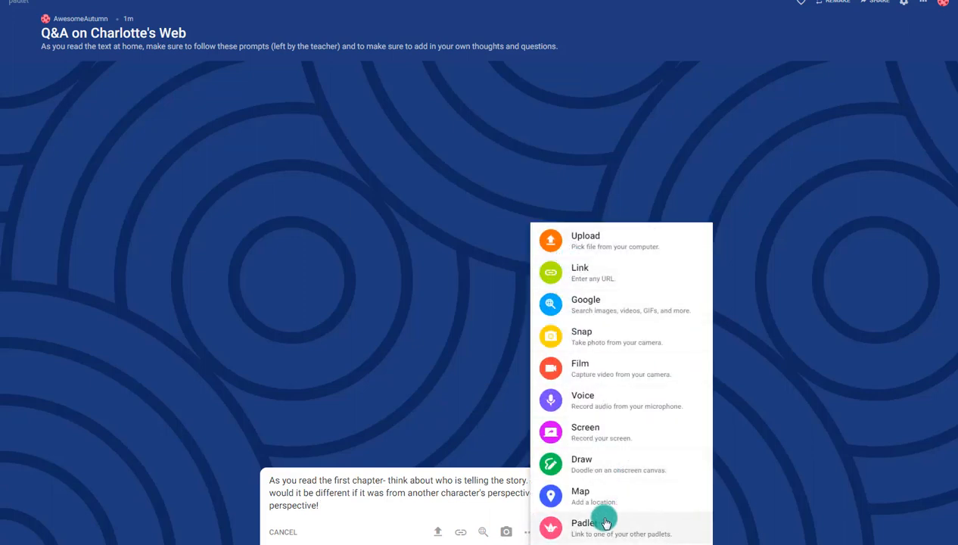
left_click(598, 300)
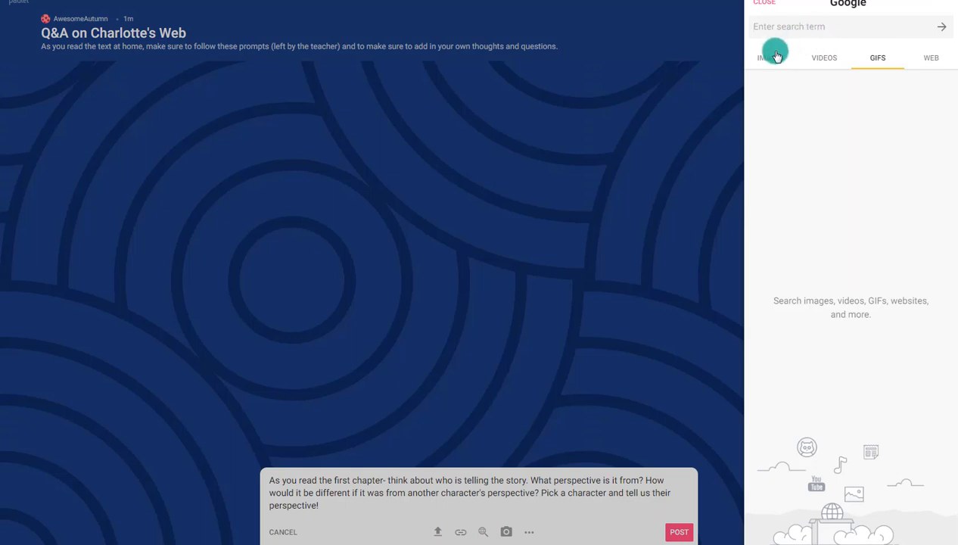
left_click(772, 60)
left_click(777, 29)
type("pig")
left_click(800, 100)
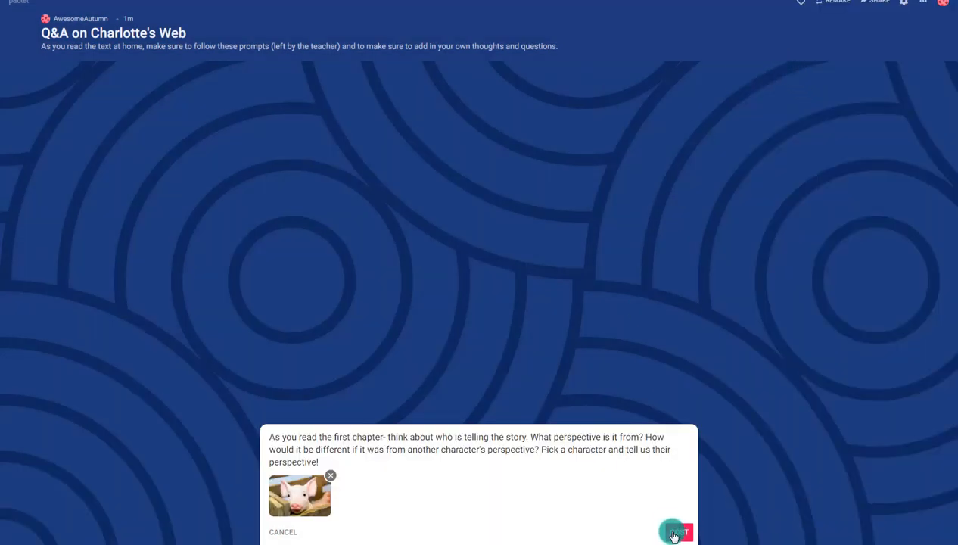
left_click(675, 533)
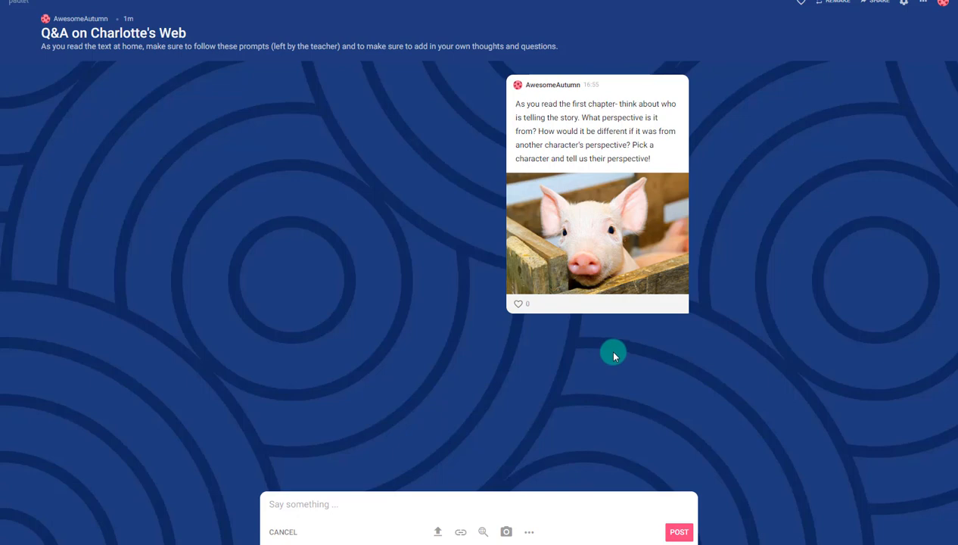
Copy the link to the Q&A on Charlotte's Web padlet from its sharing options.
left_click(878, 2)
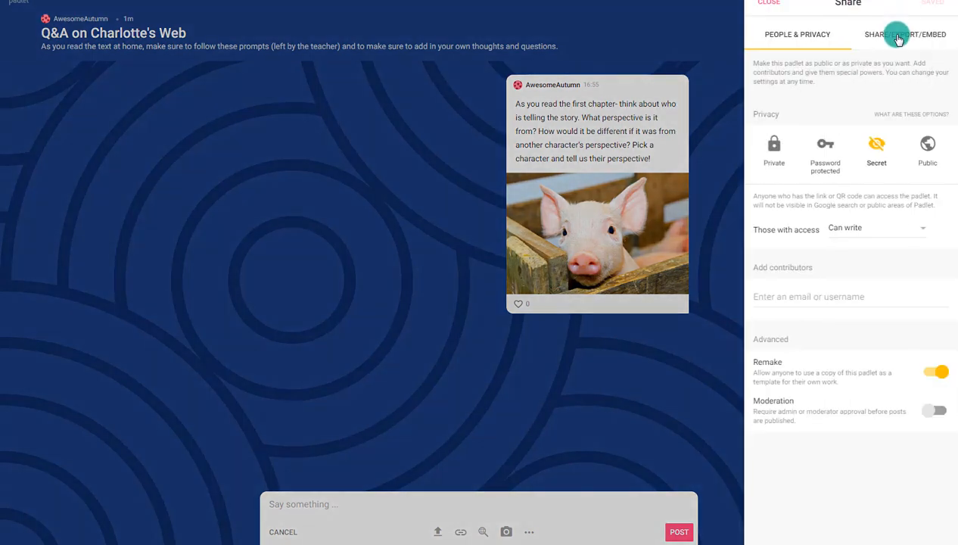
left_click(898, 34)
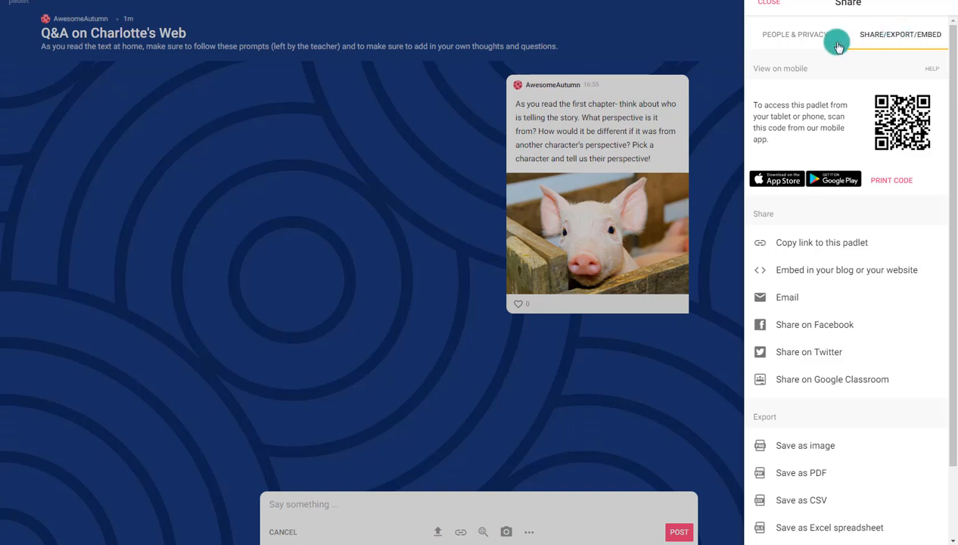
left_click(824, 243)
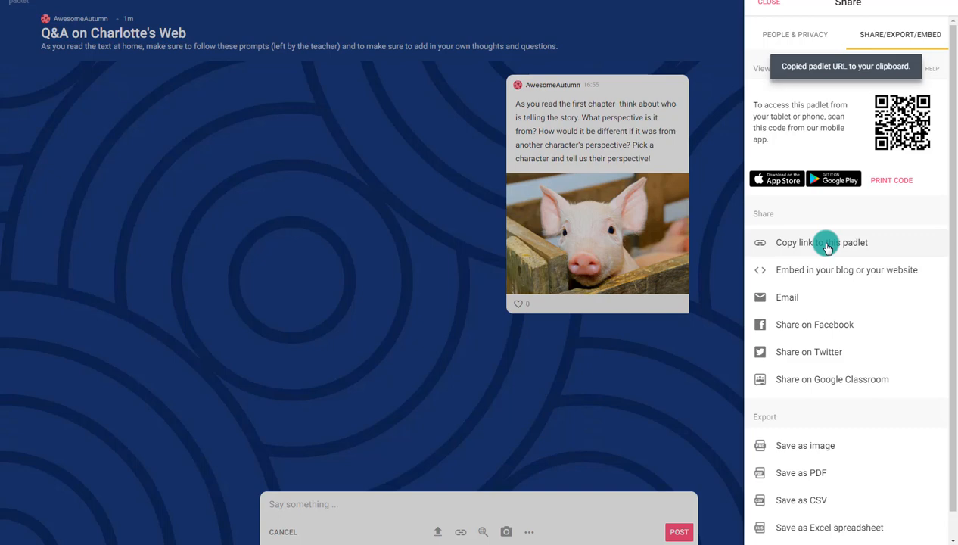
Review the privacy level and the permission given to those with access in the Charlotte's Web padlet's sharing settings.
left_click(770, 6)
left_click(879, 8)
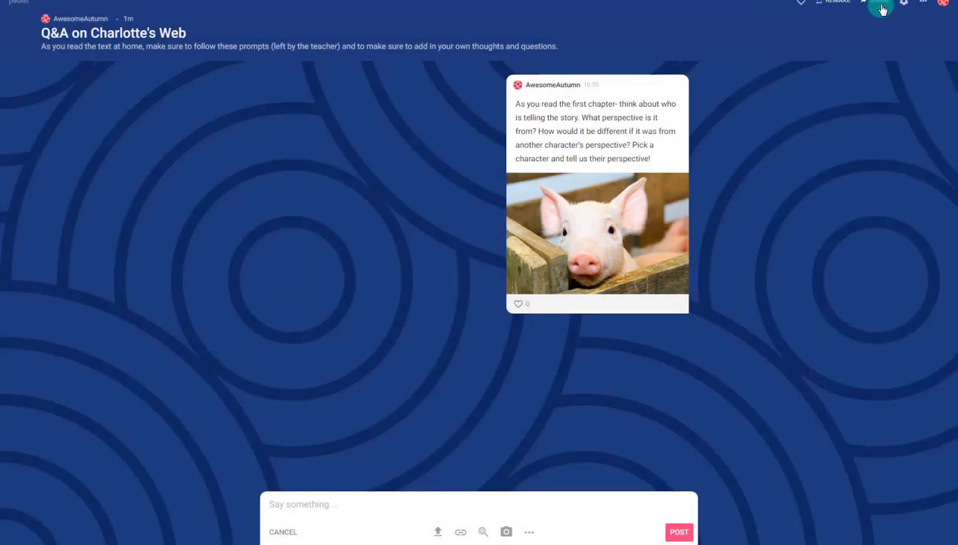
left_click(880, 6)
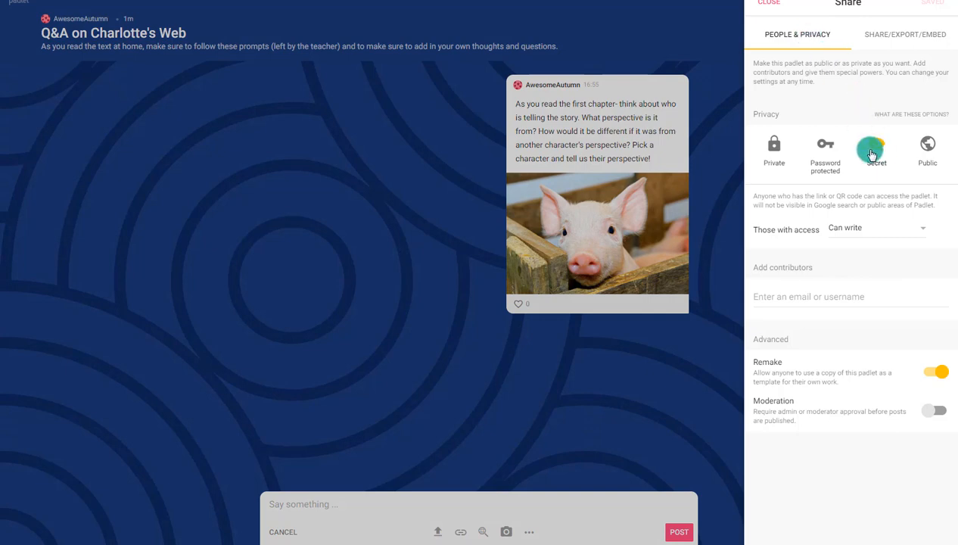
left_click(845, 227)
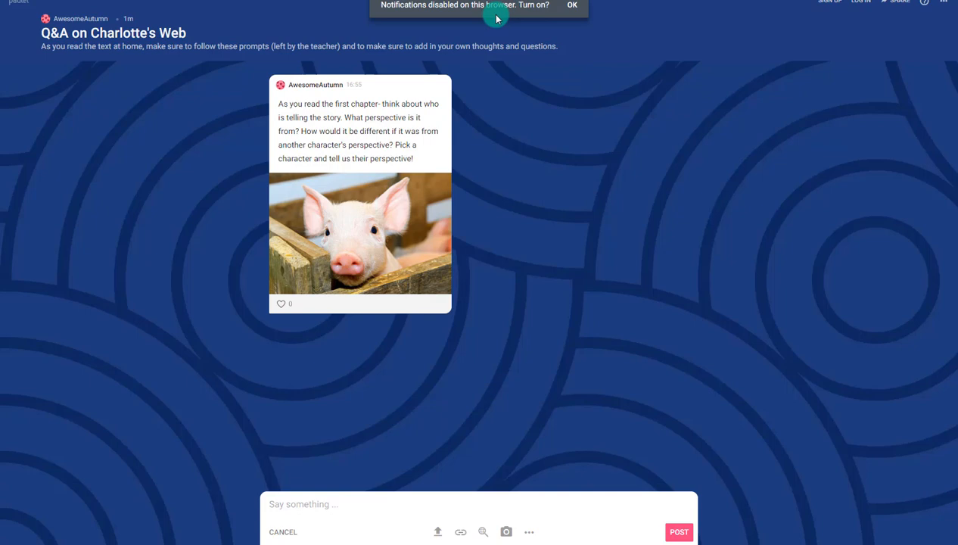
Post the test message "xyz" in the shared chat as an anonymous visitor and delete it.
left_click(348, 502)
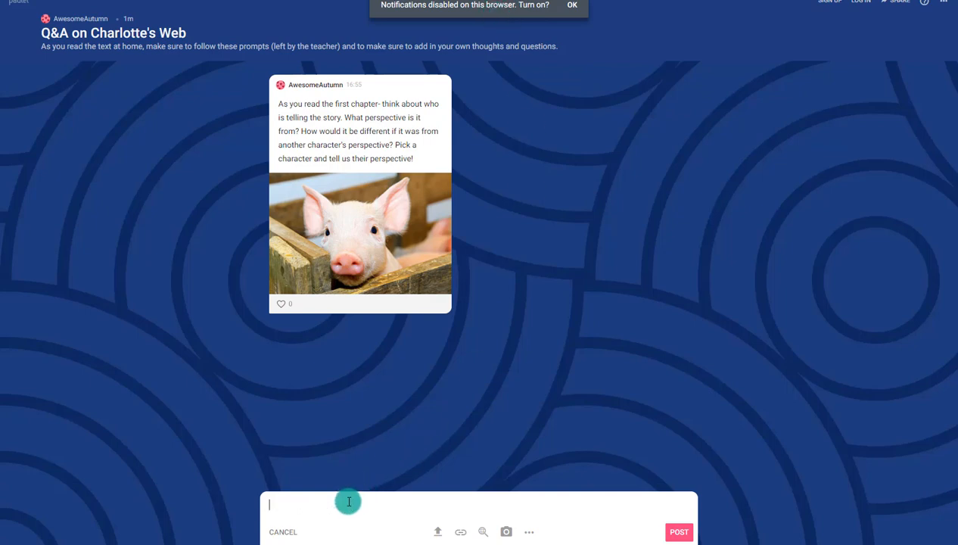
type("xyz")
key("Return")
mouse_move(655, 333)
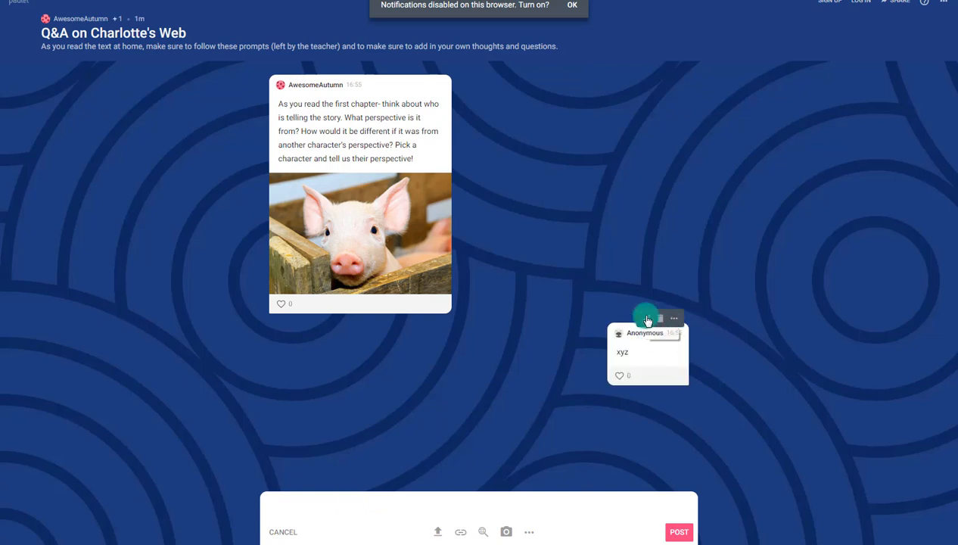
left_click(662, 320)
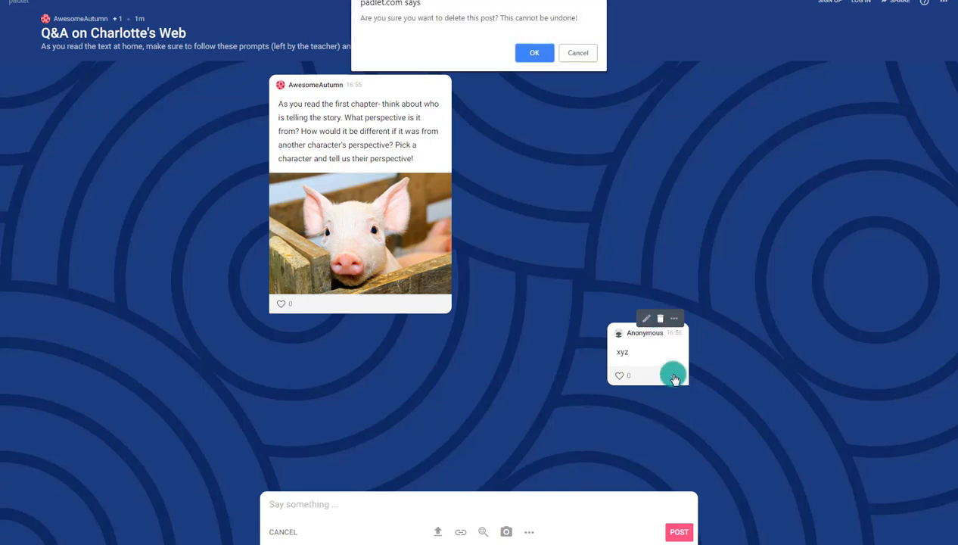
left_click(532, 51)
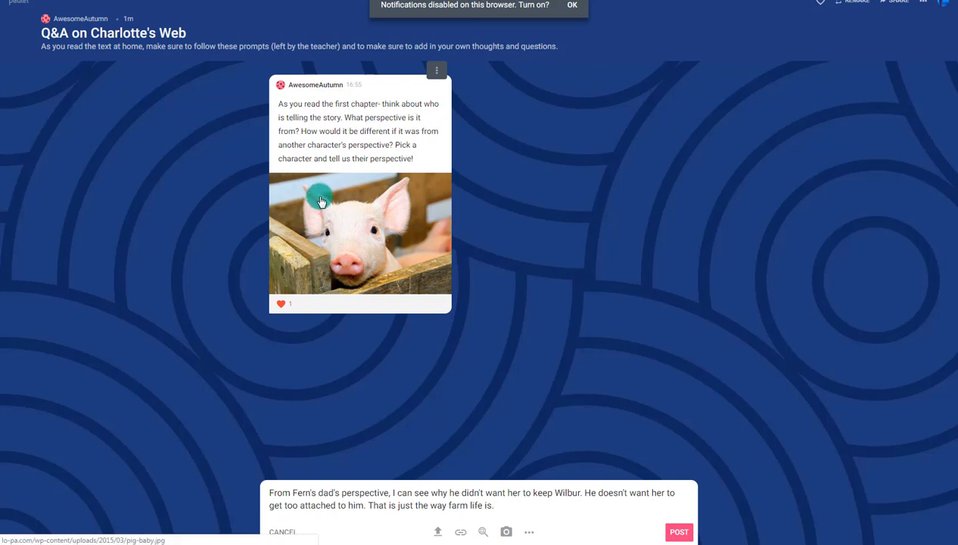
Post the reply about why Fern's dad didn't want her to keep Wilbur, and start a blank message.
left_click(681, 530)
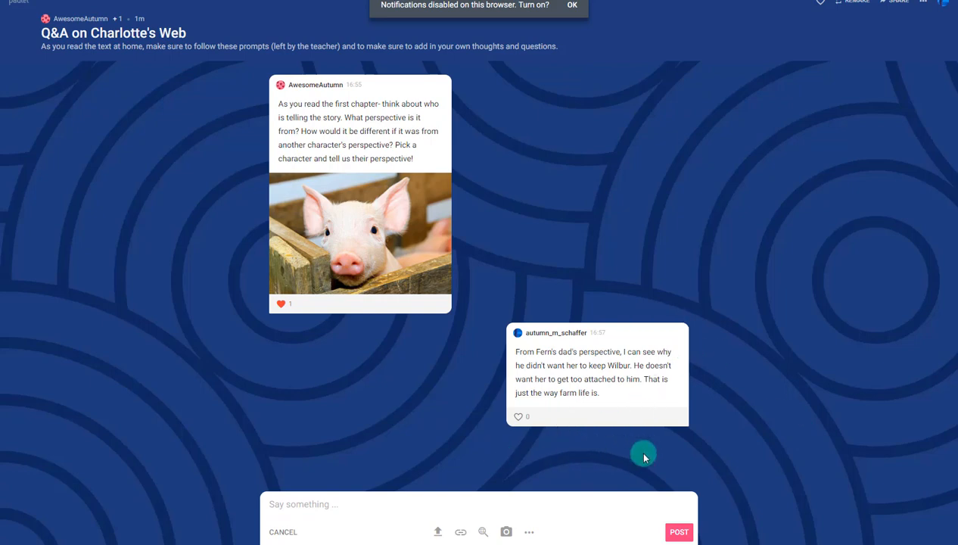
mouse_move(630, 390)
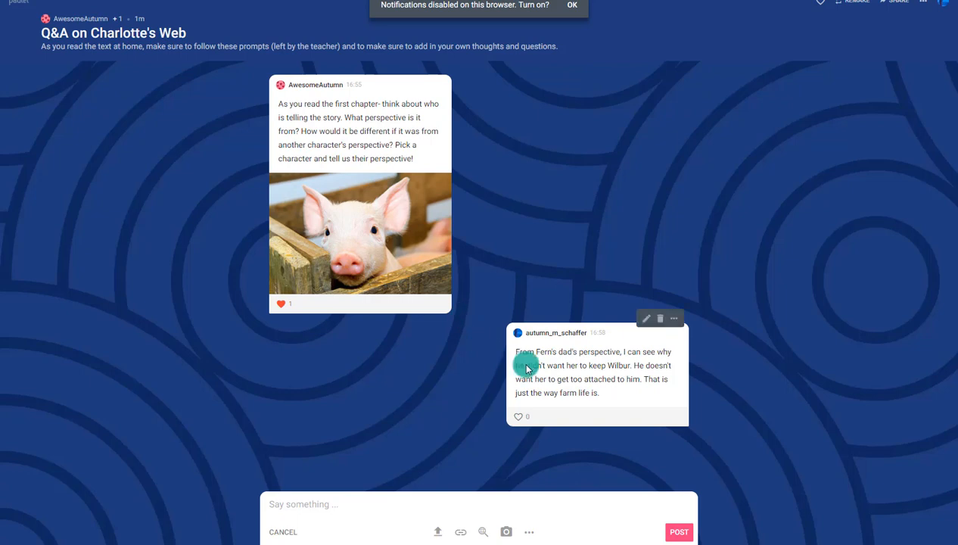
left_click(317, 505)
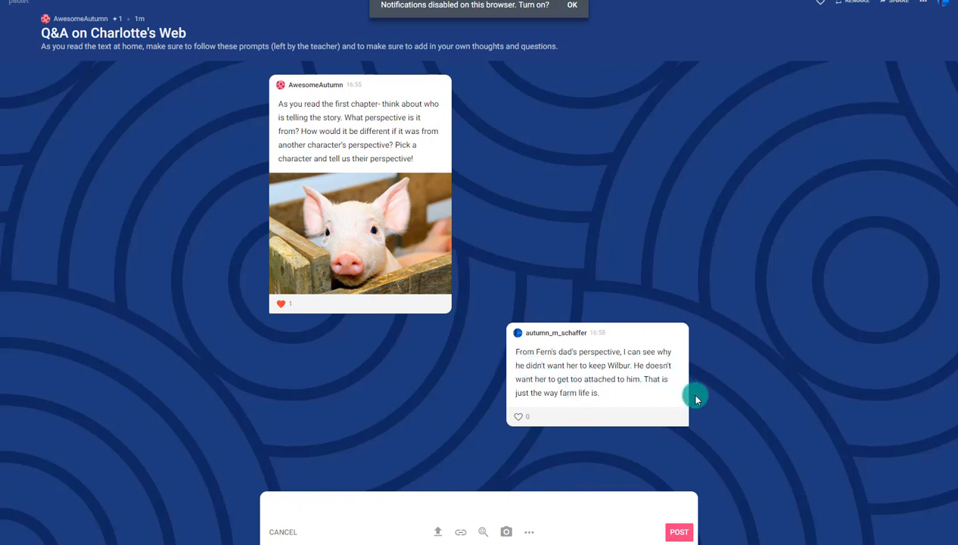